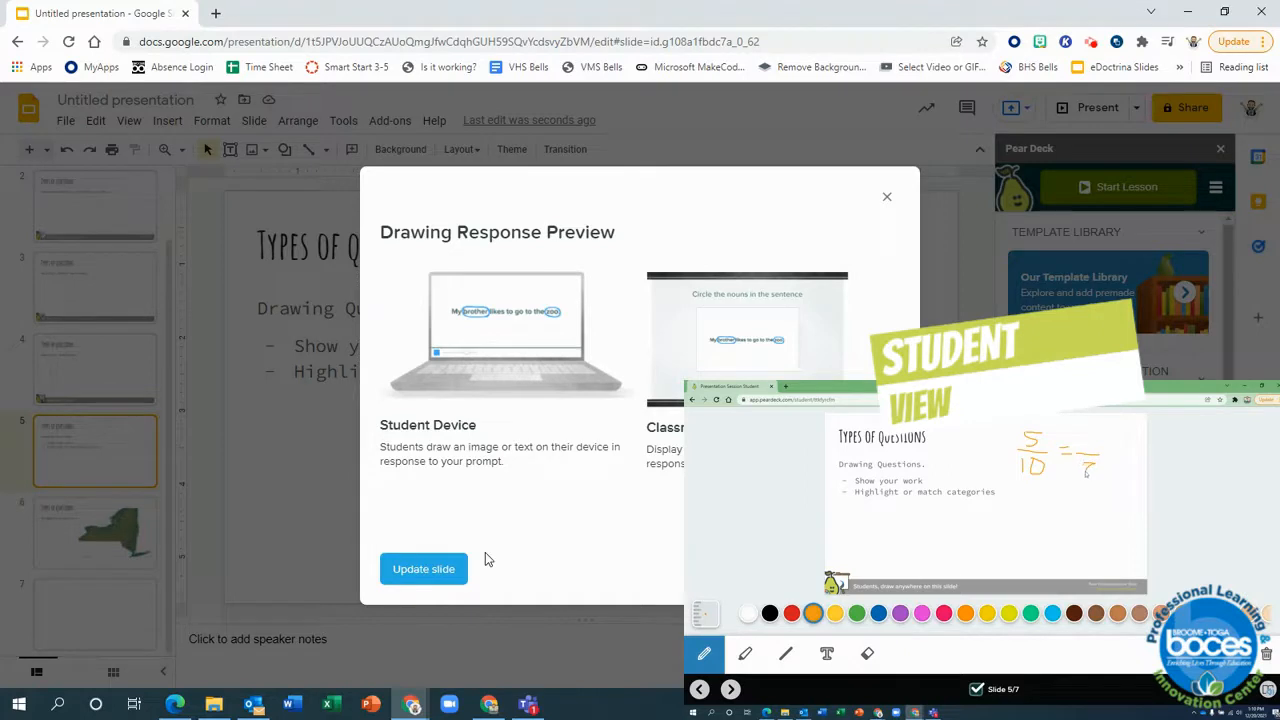
Apply the drawing response question to the Drawing Questions slide.
click(430, 570)
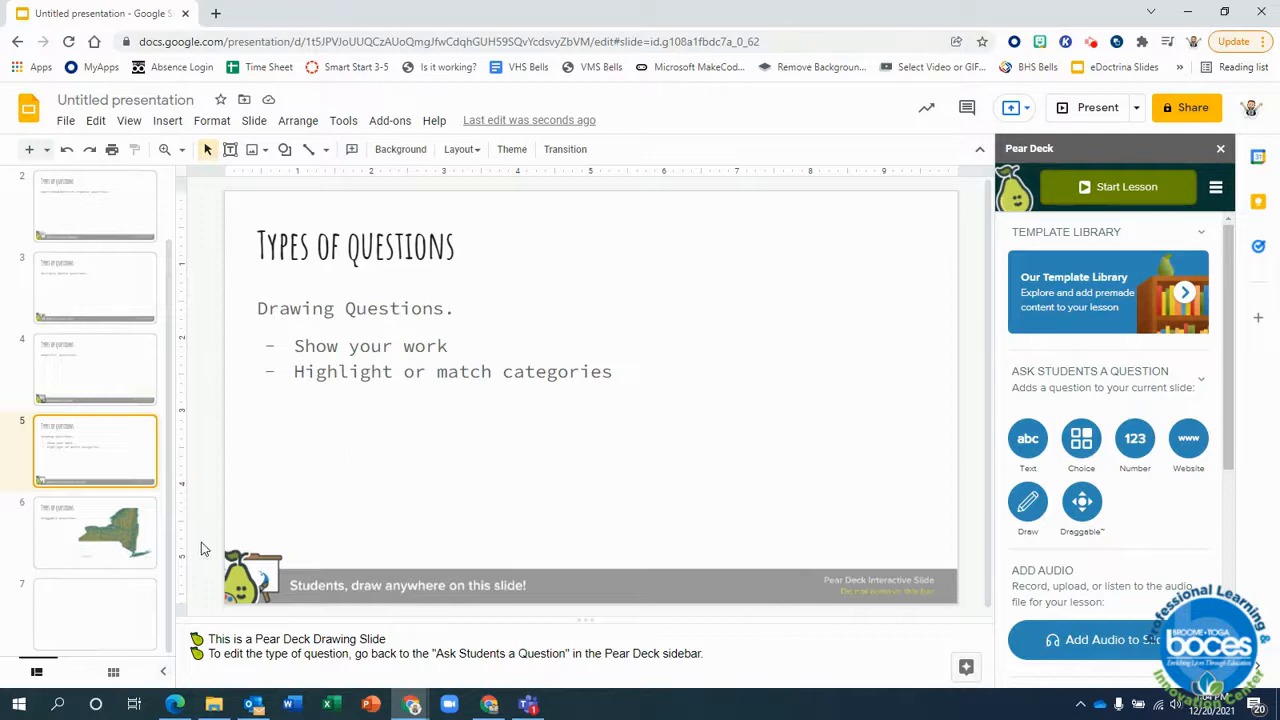
Start a Draggable question on the New York map slide, choosing an orange flag as the item and reducing its size.
click(135, 537)
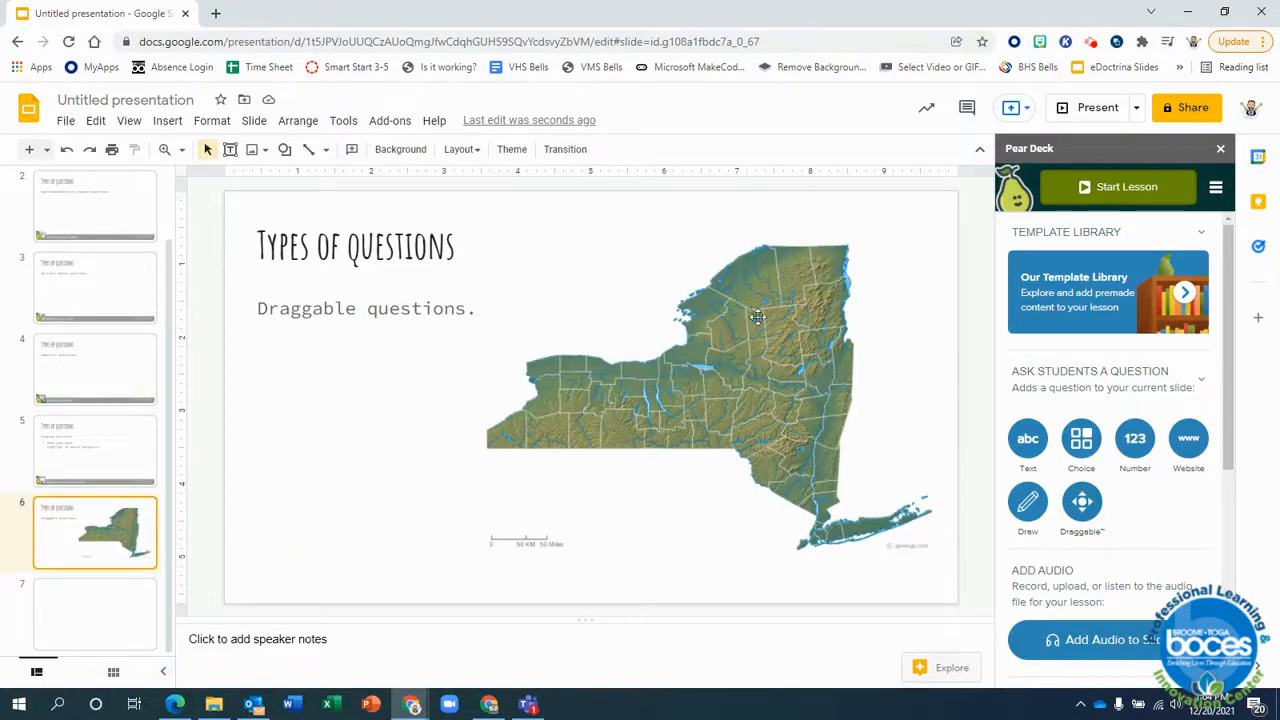
click(1087, 518)
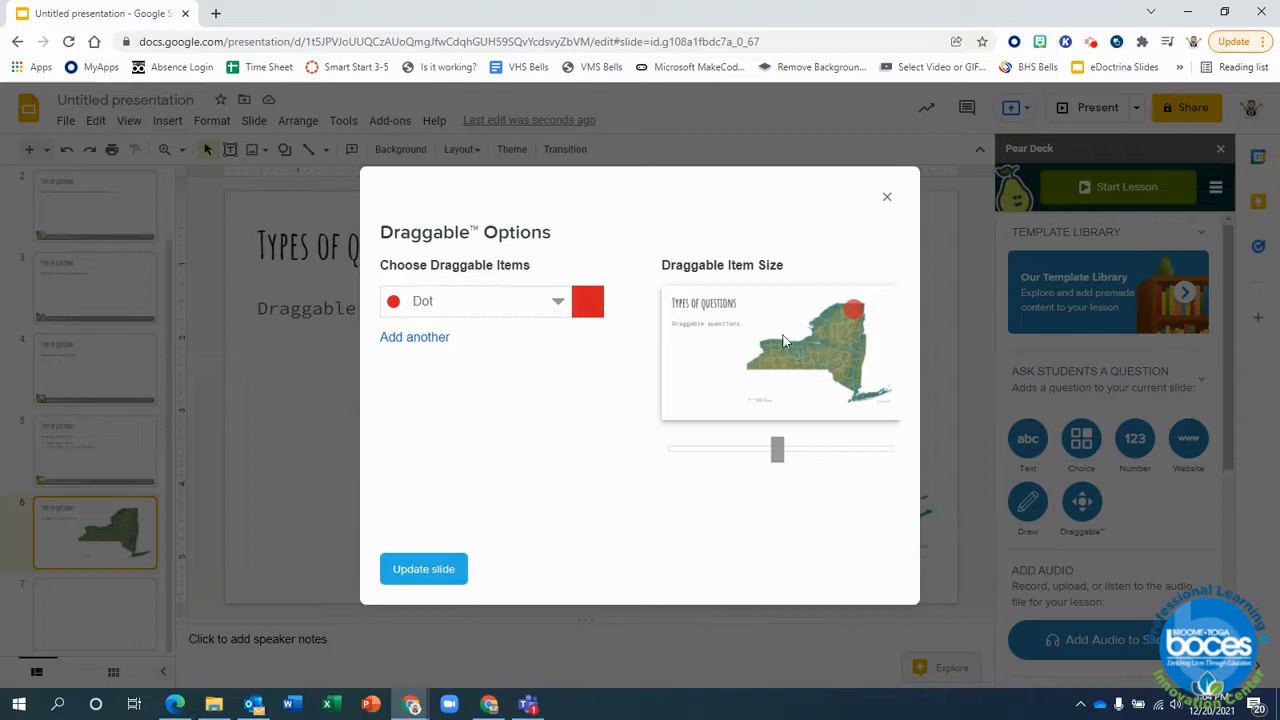
click(557, 301)
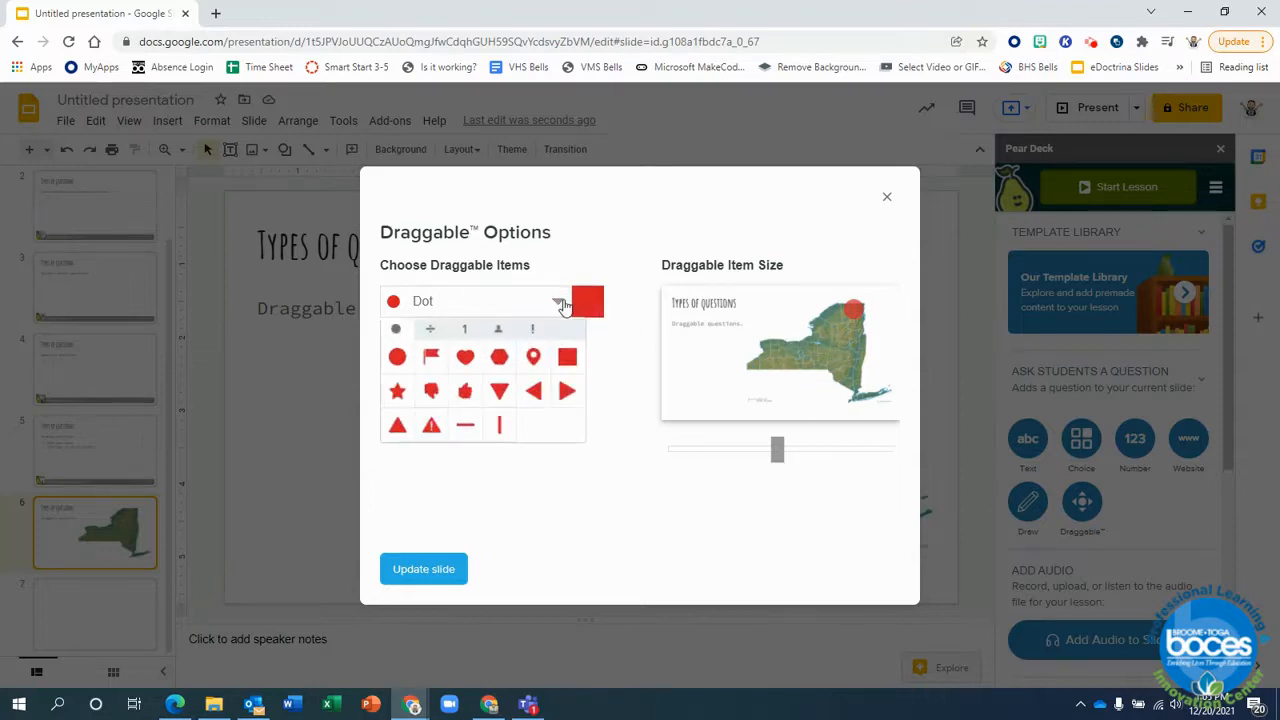
click(431, 361)
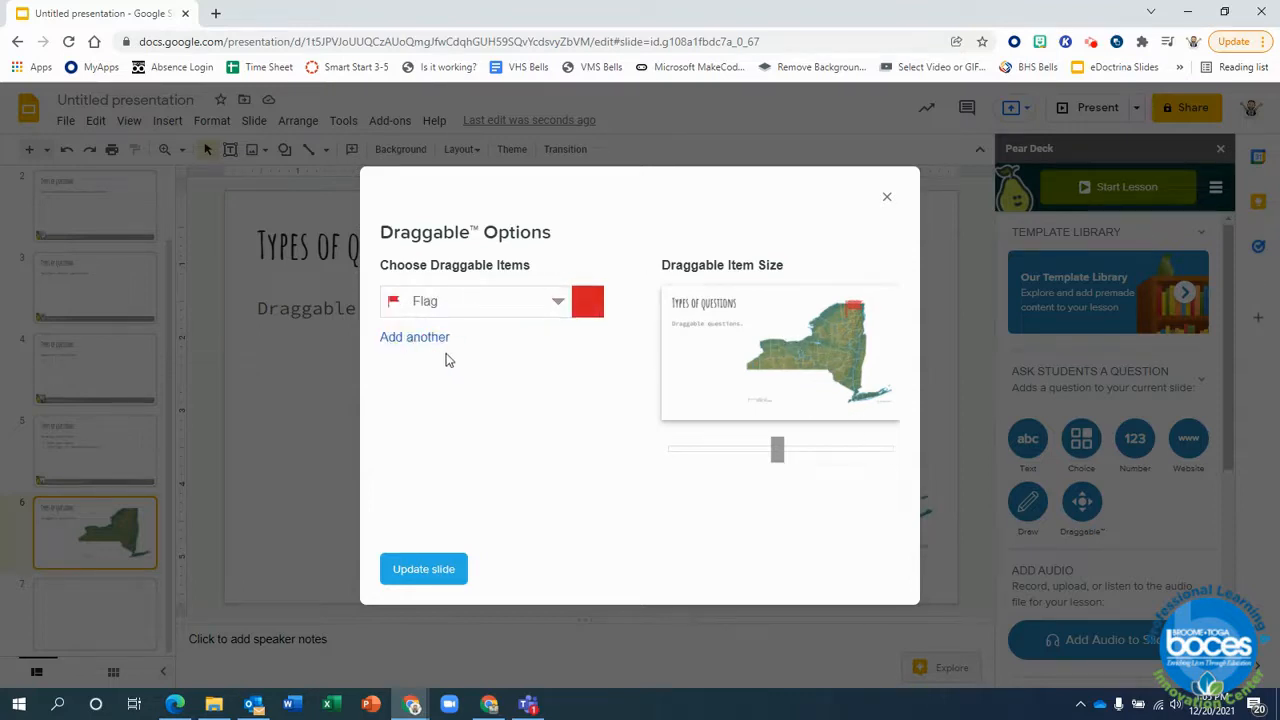
click(589, 305)
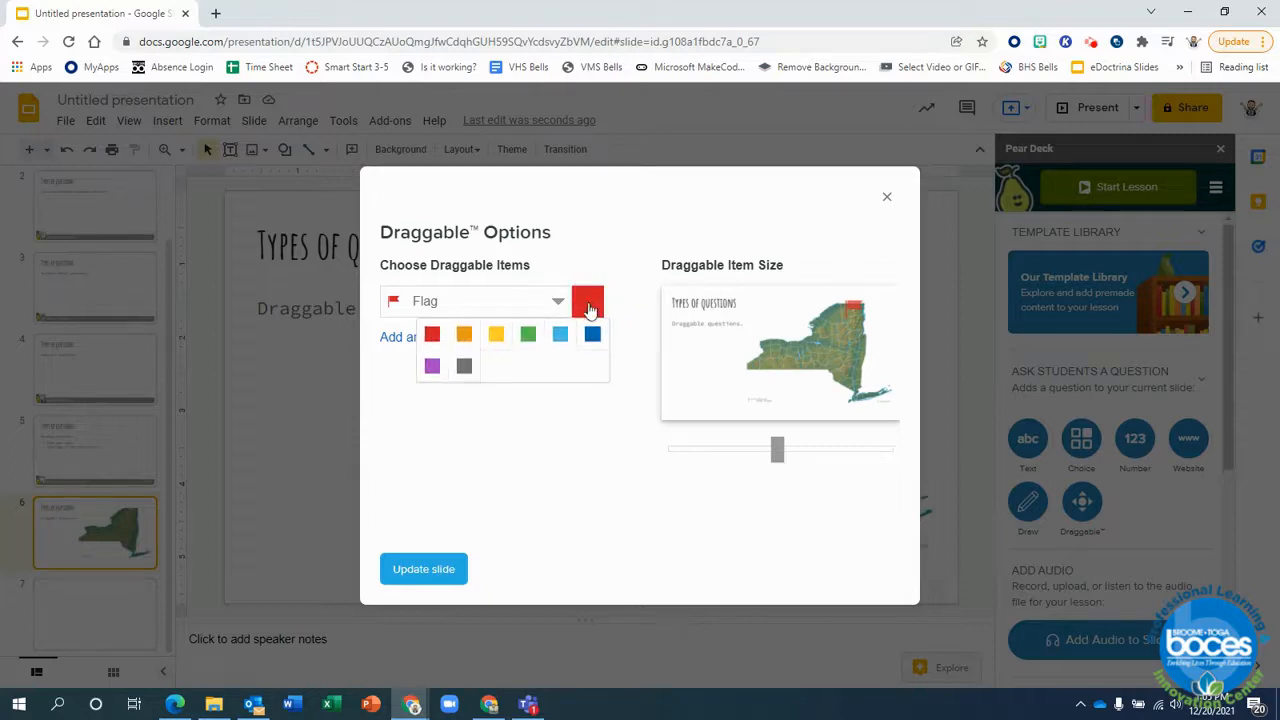
click(464, 334)
mouse_move(785, 455)
mouse_down()
mouse_move(706, 450)
mouse_move(739, 451)
mouse_up()
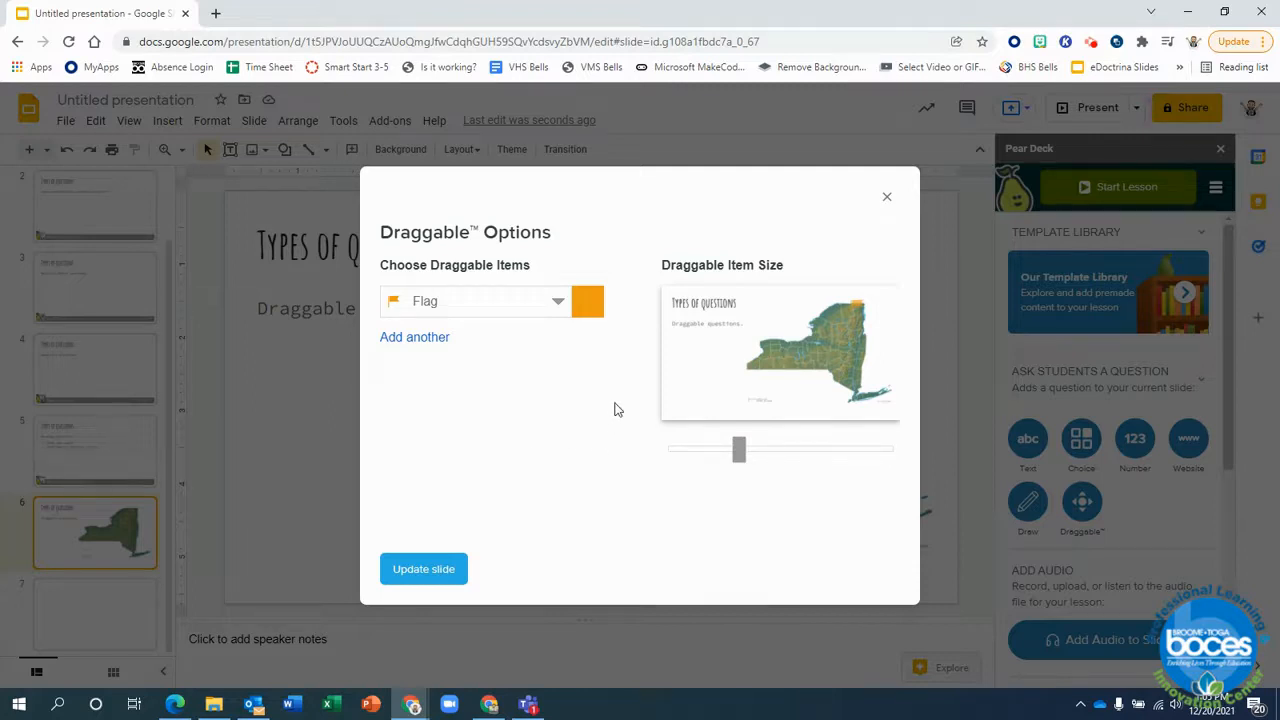
Add a second draggable flag in yellow and change the first flag's color to red.
click(428, 339)
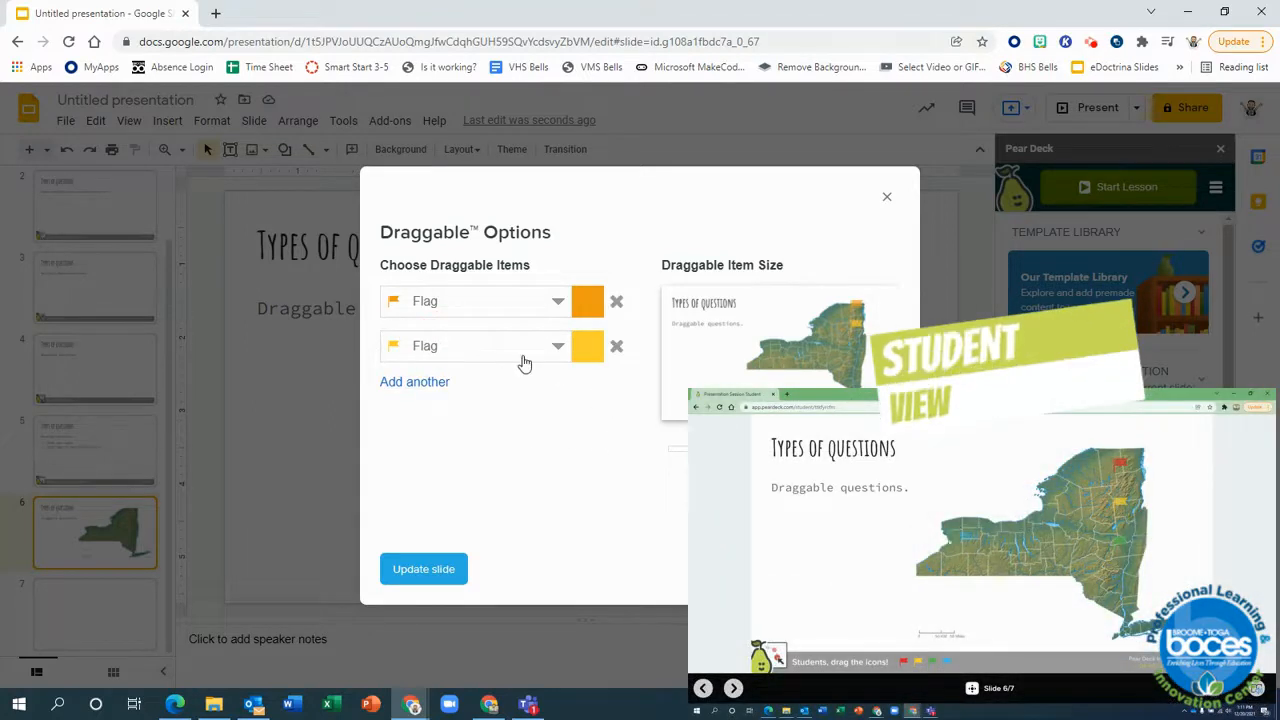
click(586, 352)
click(586, 300)
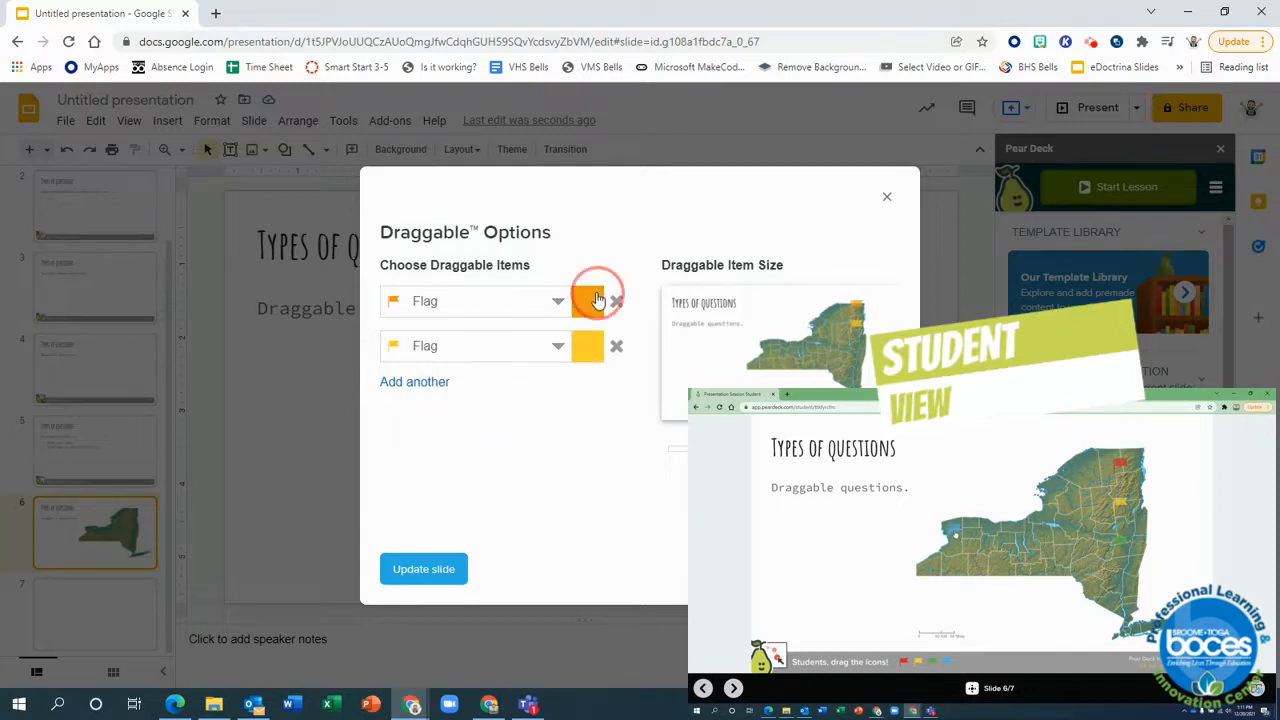
click(586, 302)
click(432, 334)
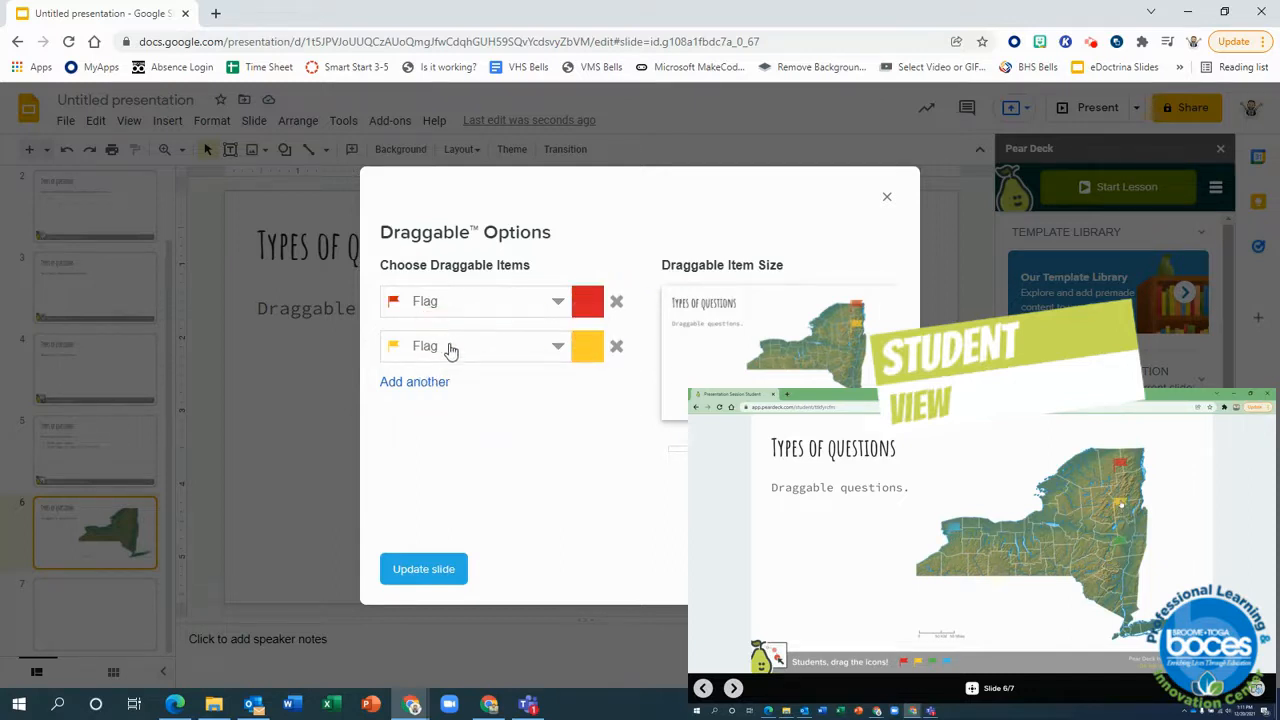
Add green and blue draggable flags and update the map slide with the draggable question.
click(424, 383)
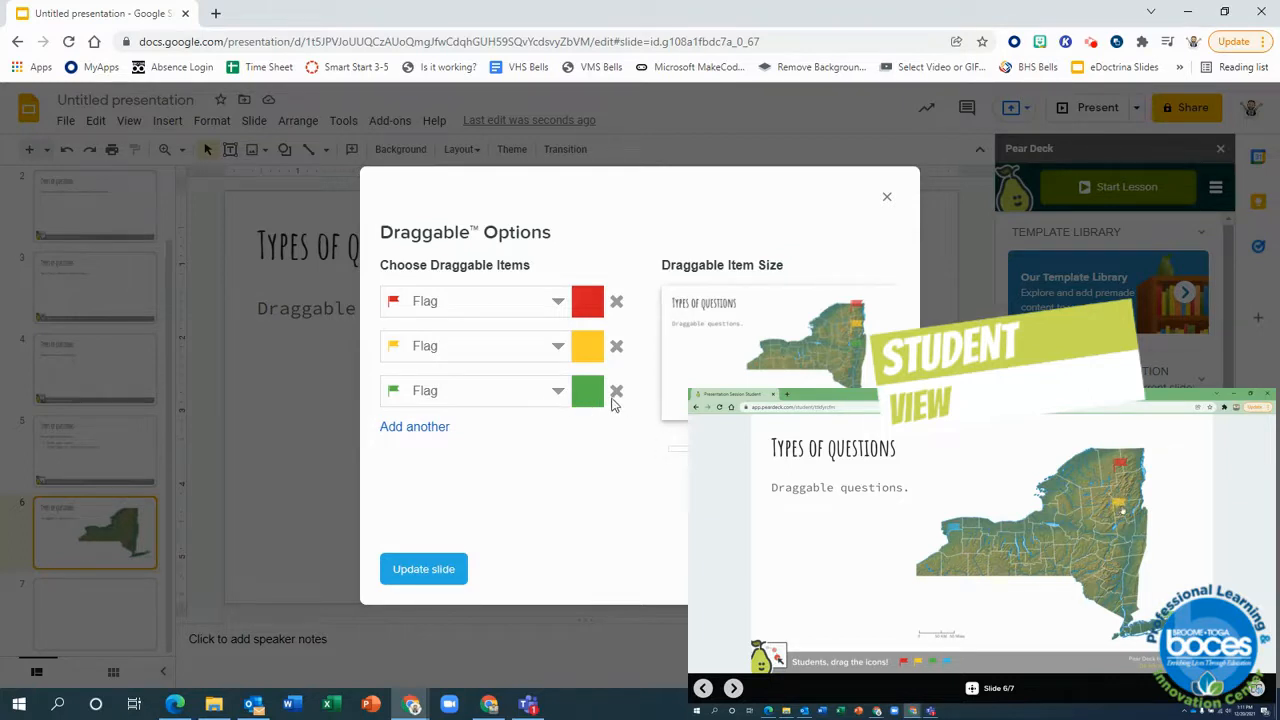
click(430, 428)
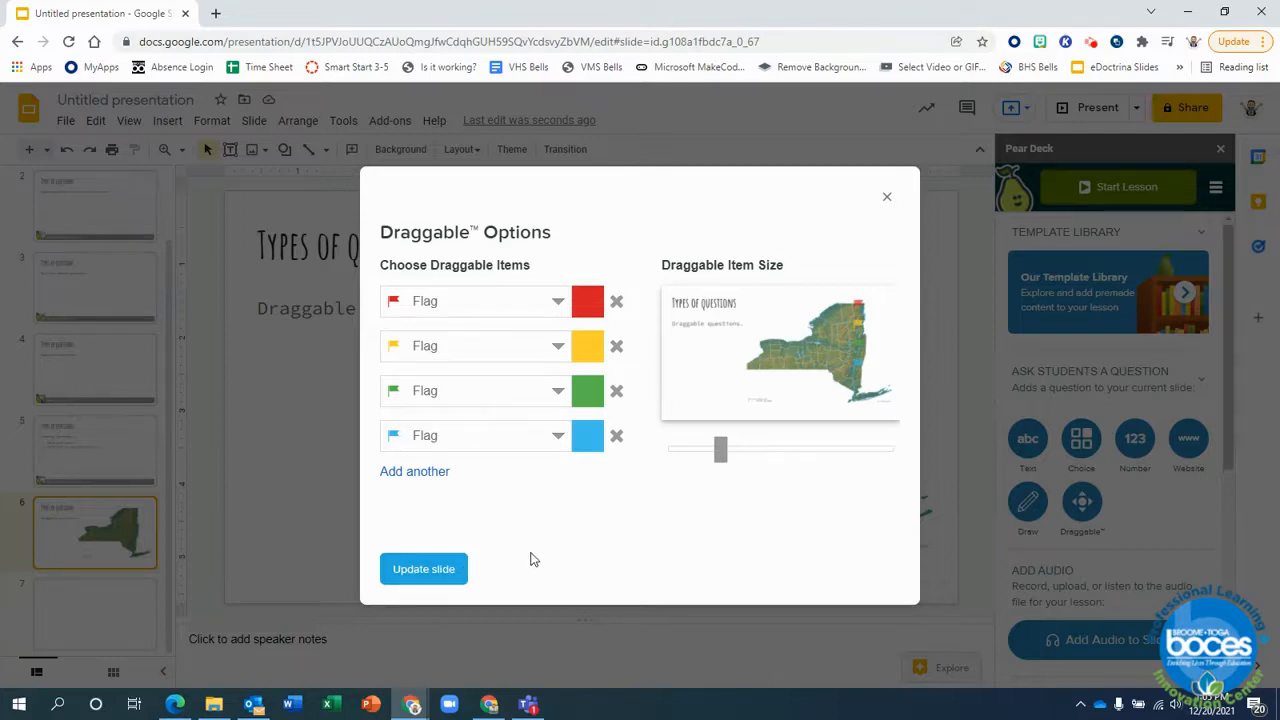
click(444, 566)
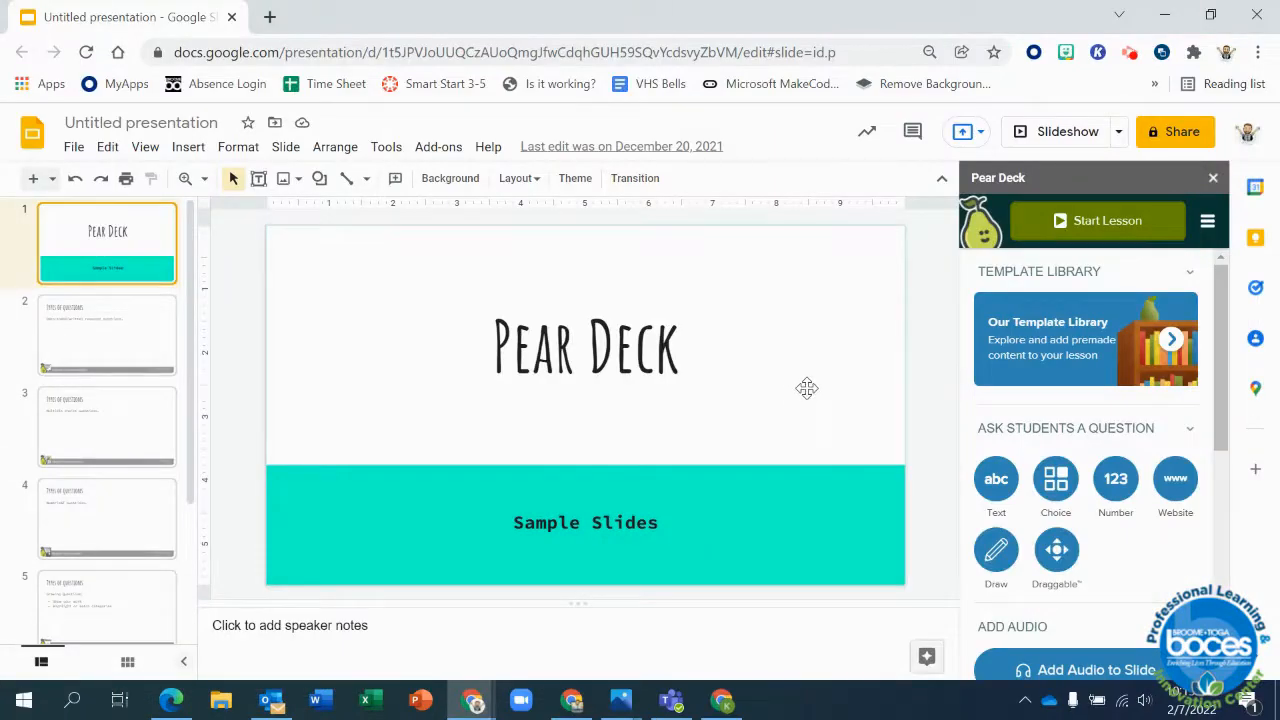
Start the Pear Deck lesson as a Student-Paced Activity and dismiss the Teacher Dashboard welcome message.
click(1086, 224)
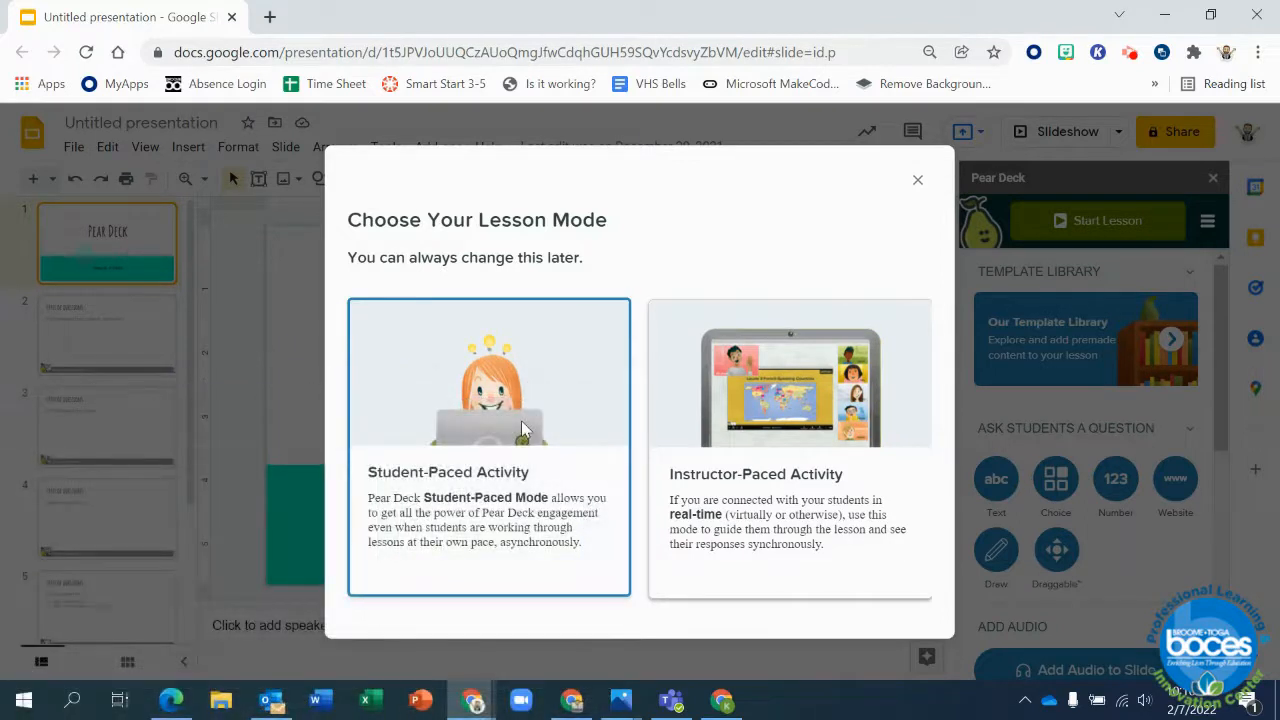
click(522, 428)
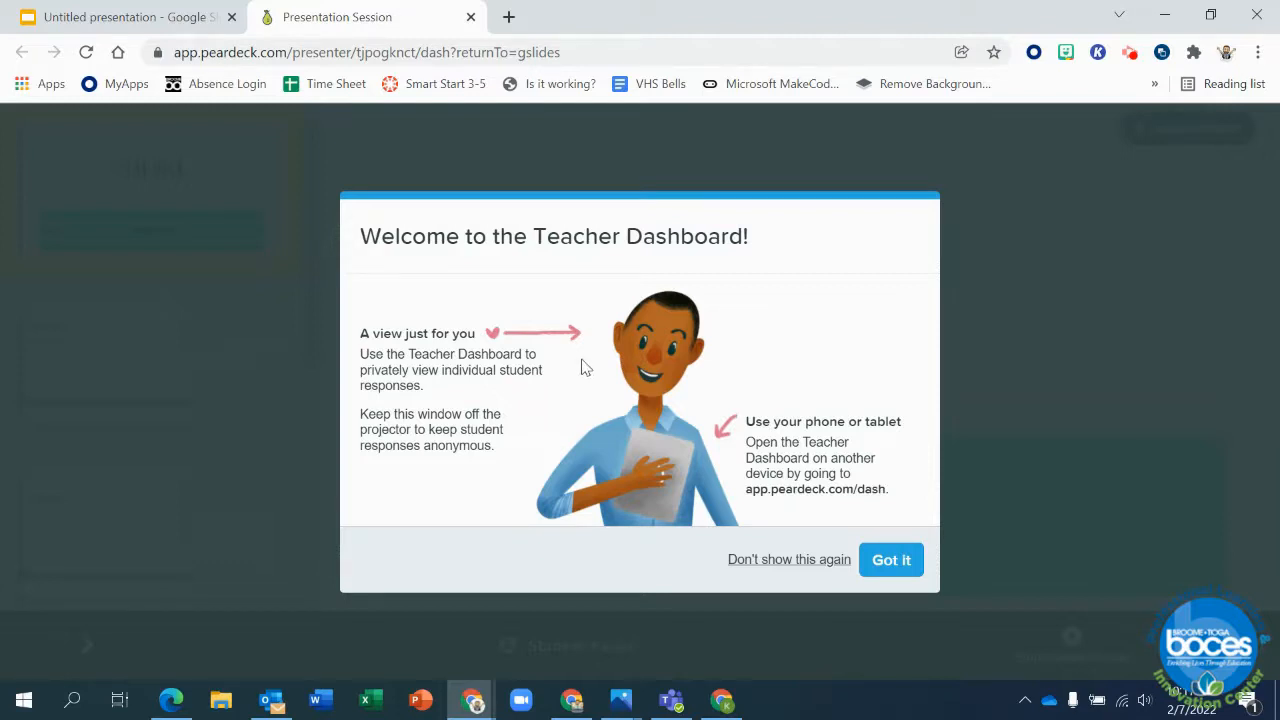
click(891, 563)
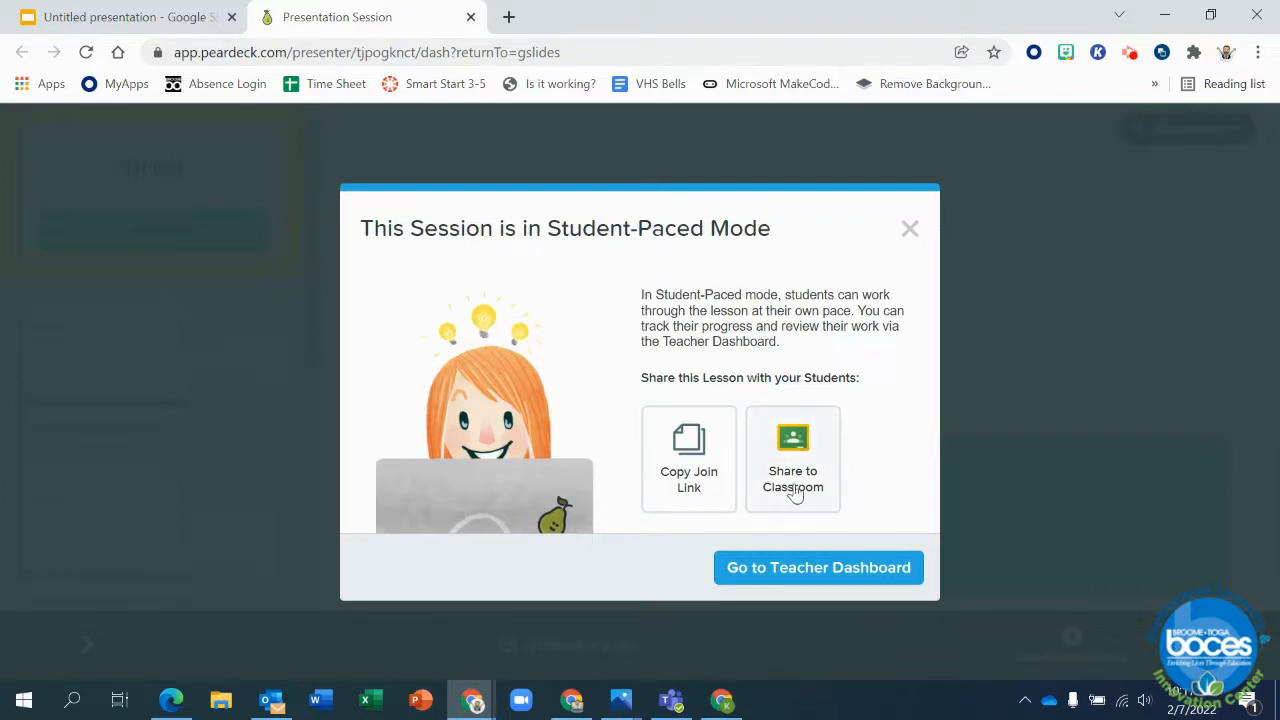
Prepare sharing the lesson to the demo Google class with the Create assignment action, and close the sharing window.
click(803, 478)
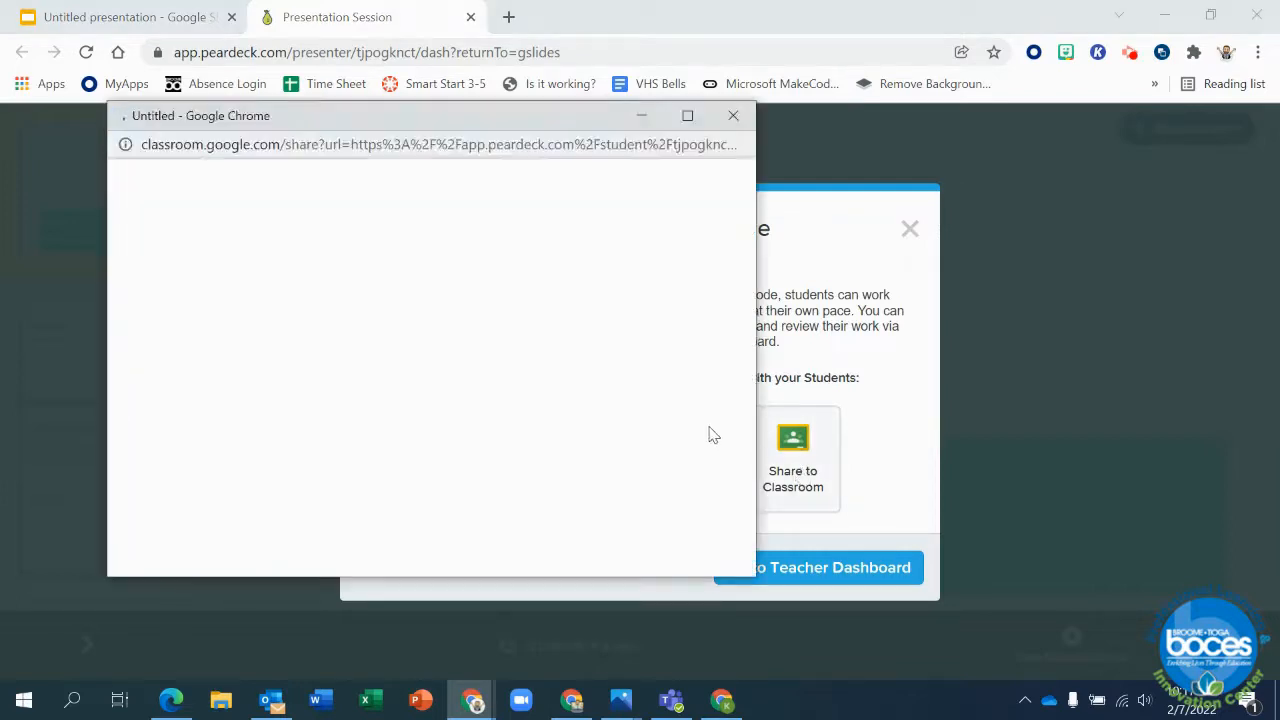
click(528, 367)
scroll(528, 373, down, 5)
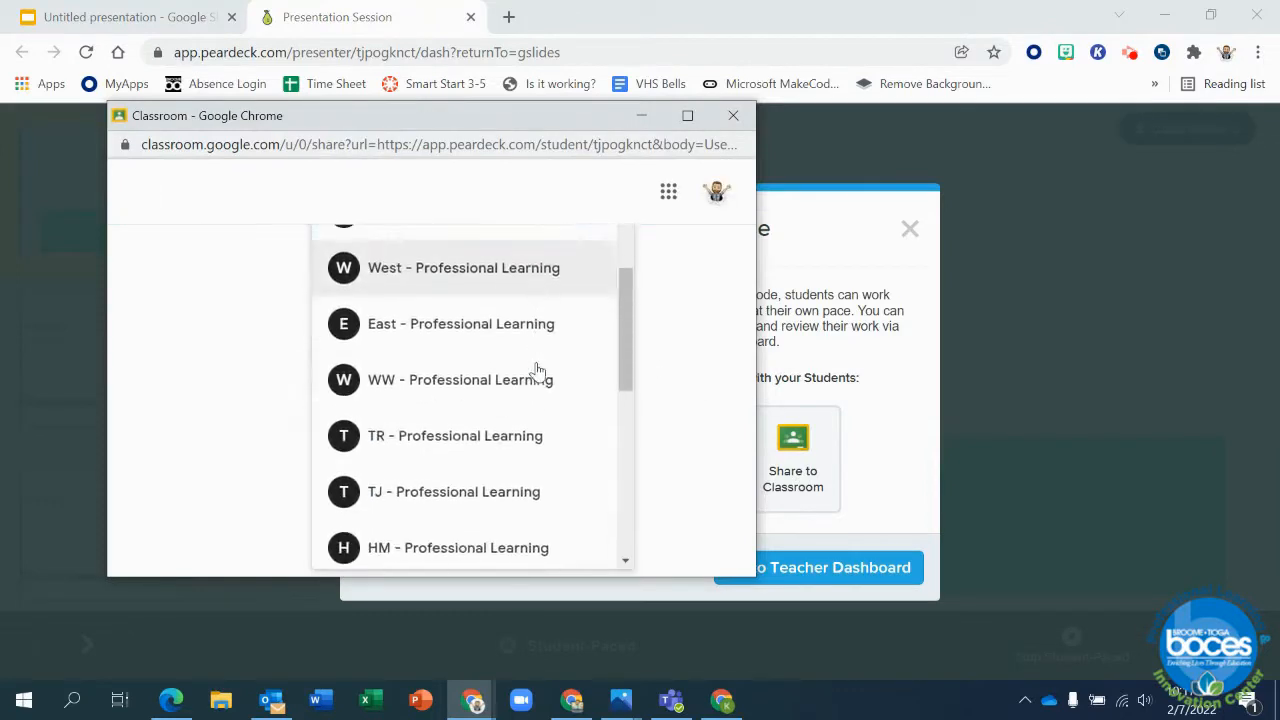
click(449, 365)
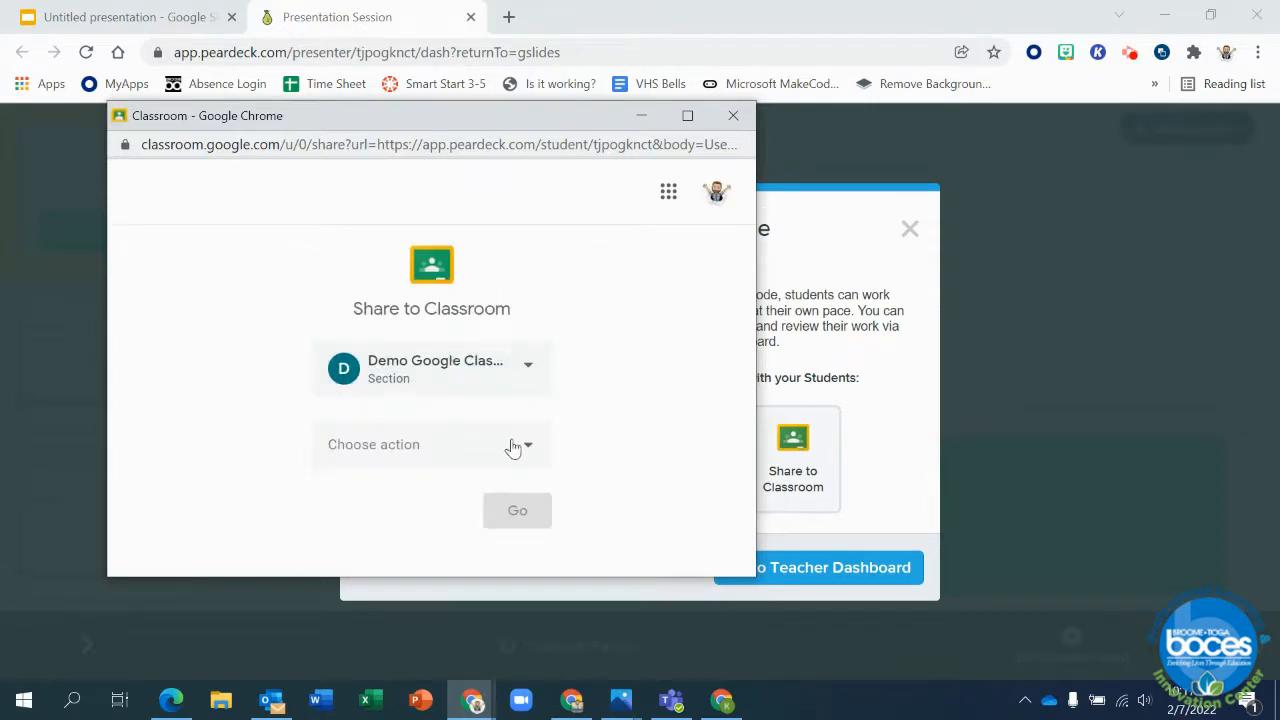
click(513, 447)
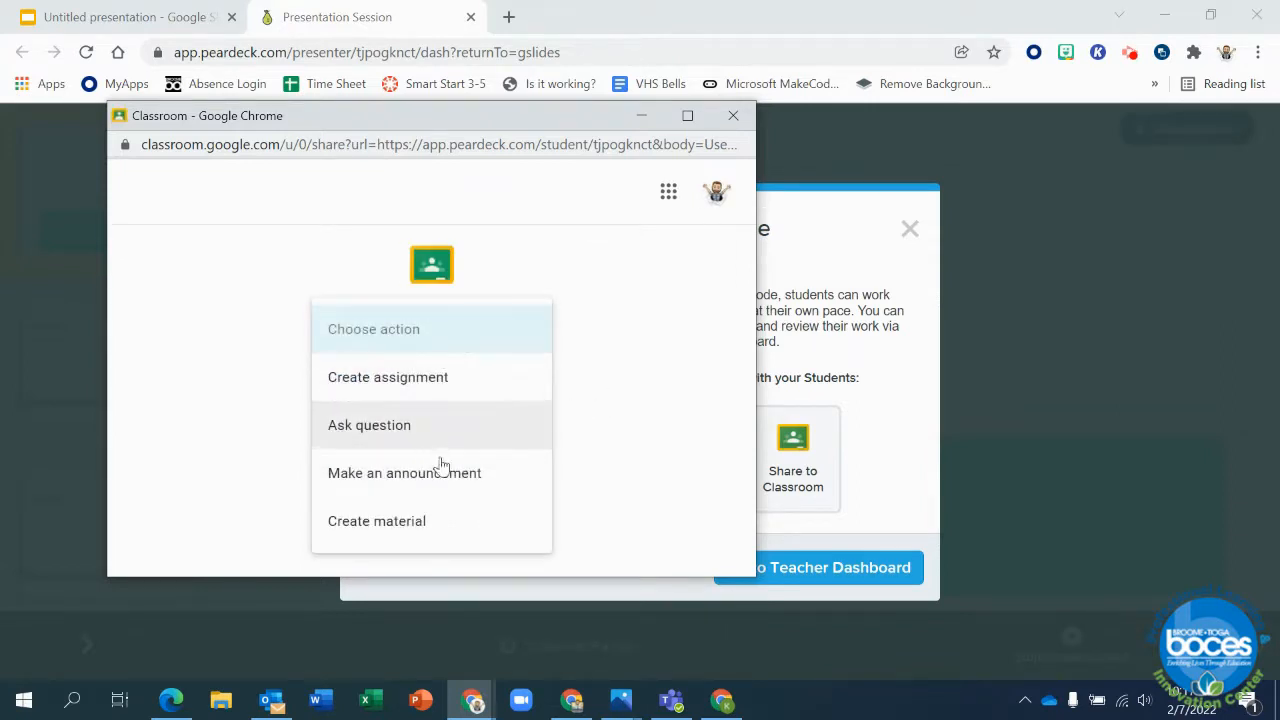
click(421, 396)
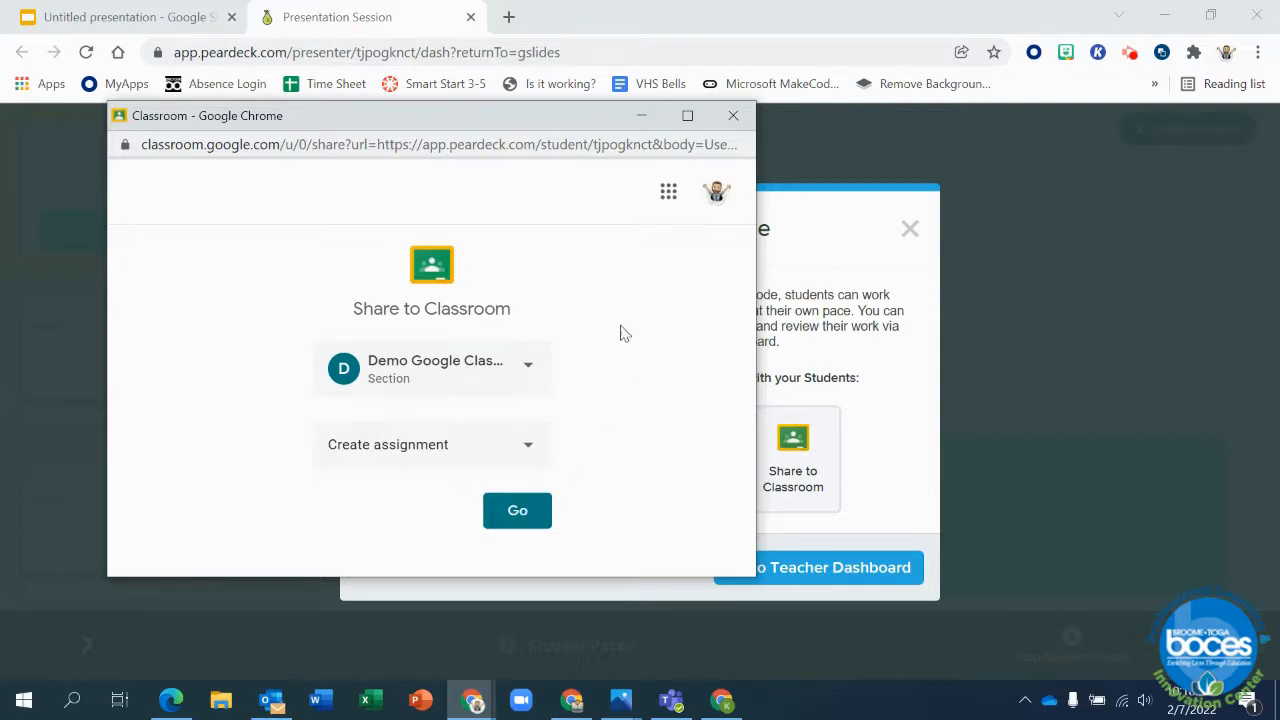
click(735, 117)
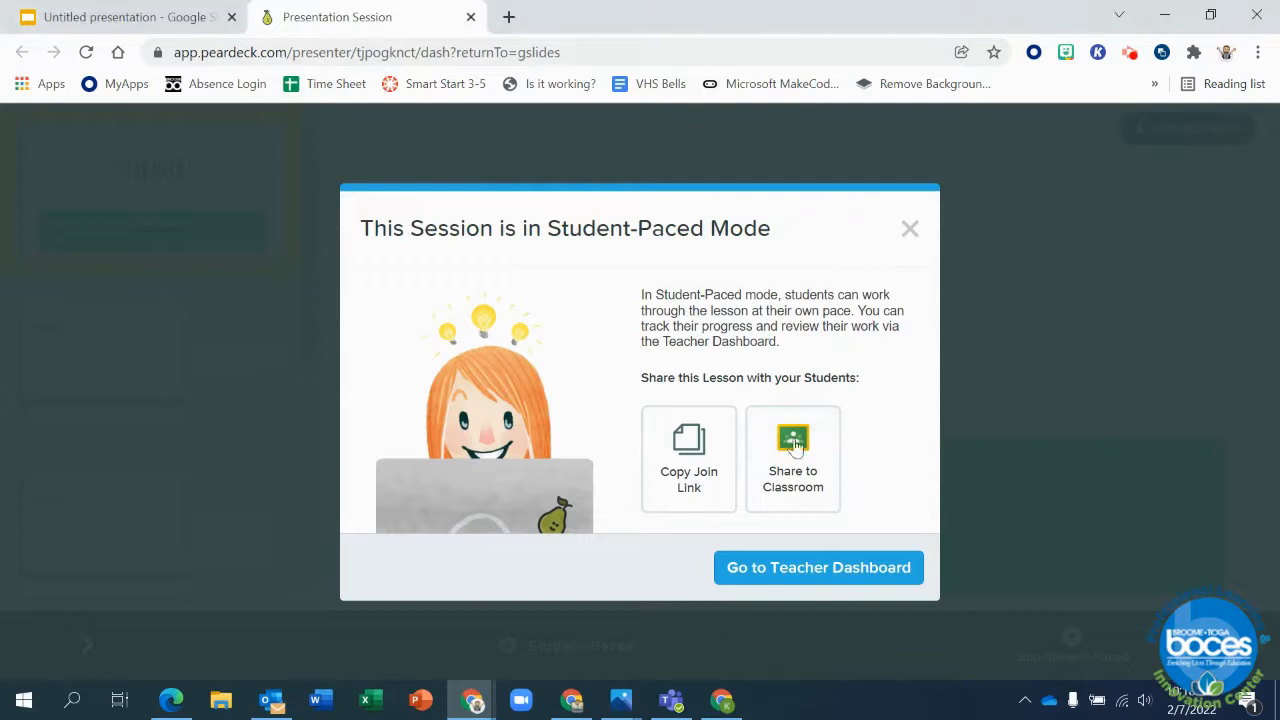
View the student-paced session in the Teacher Dashboard and close the session.
click(843, 572)
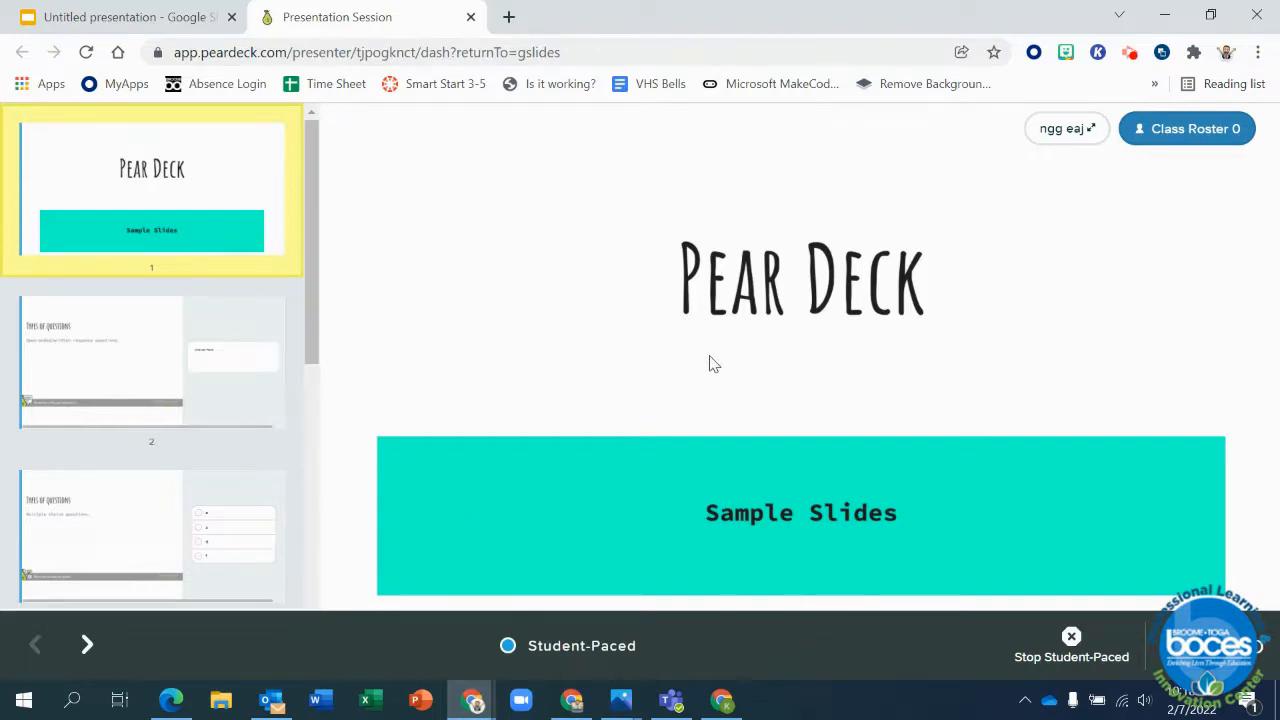
click(471, 18)
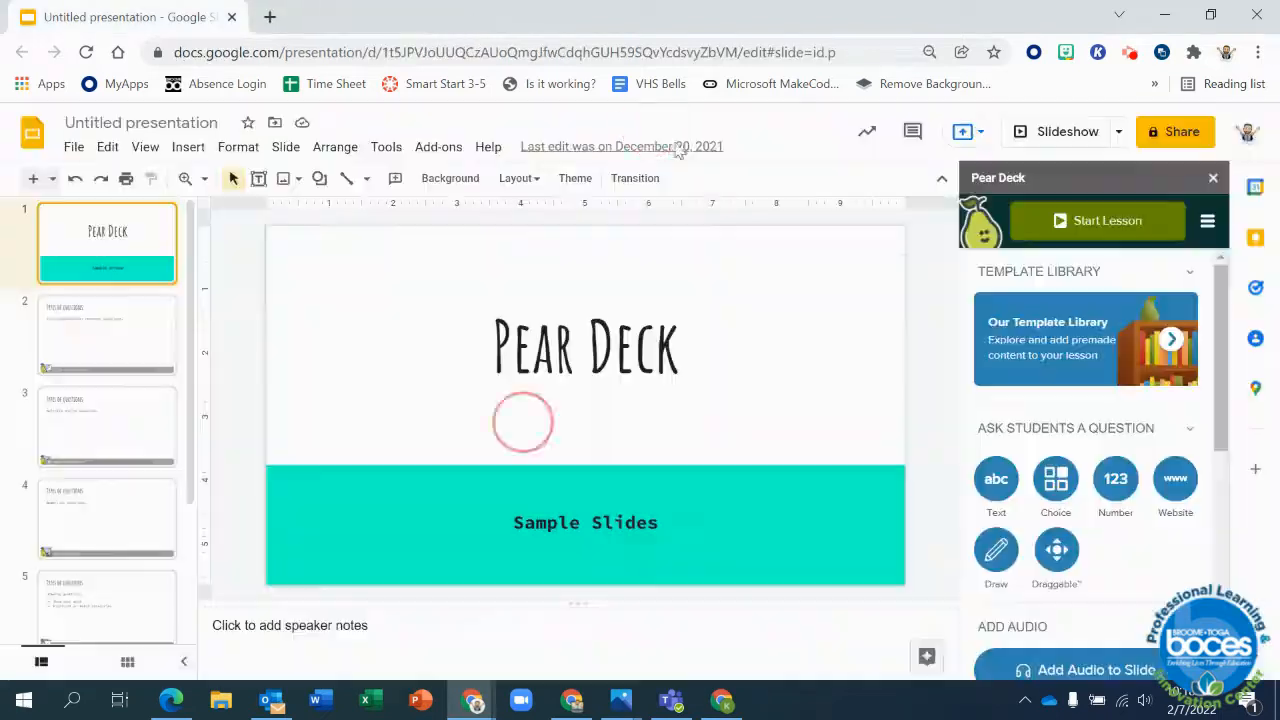
Start the lesson from the presentation again as an Instructor-Paced Activity.
click(1100, 228)
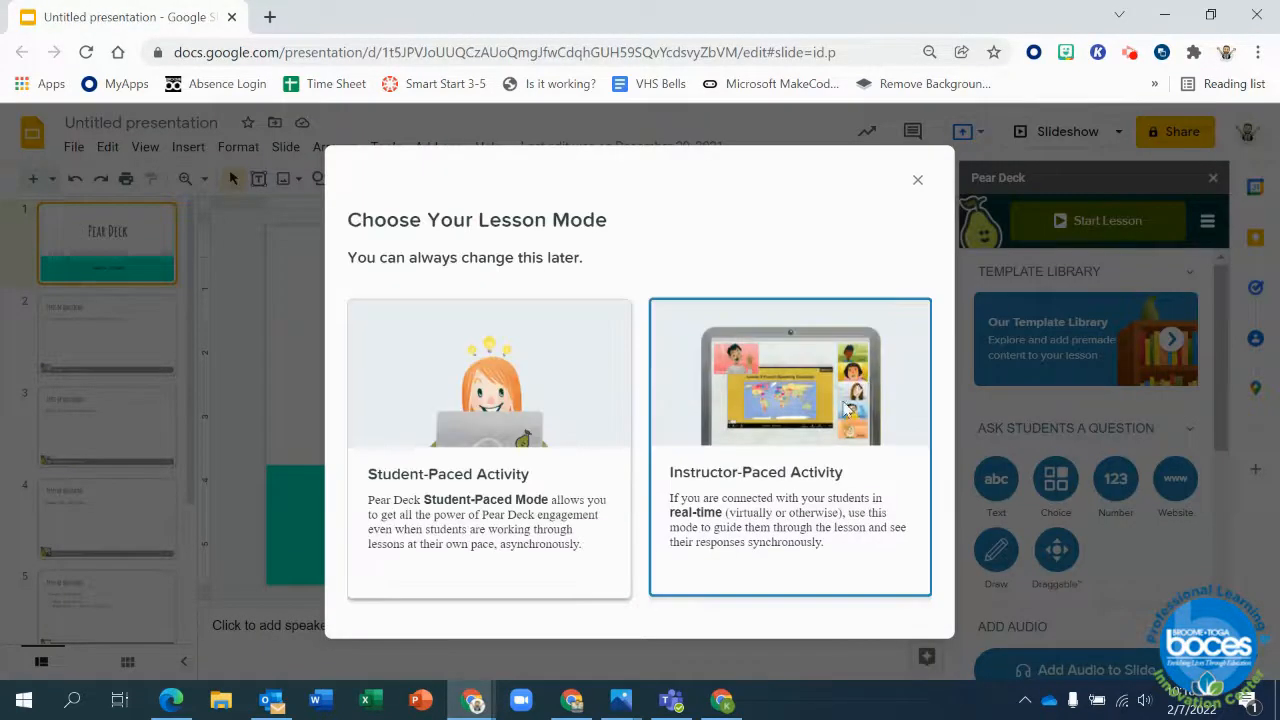
click(845, 410)
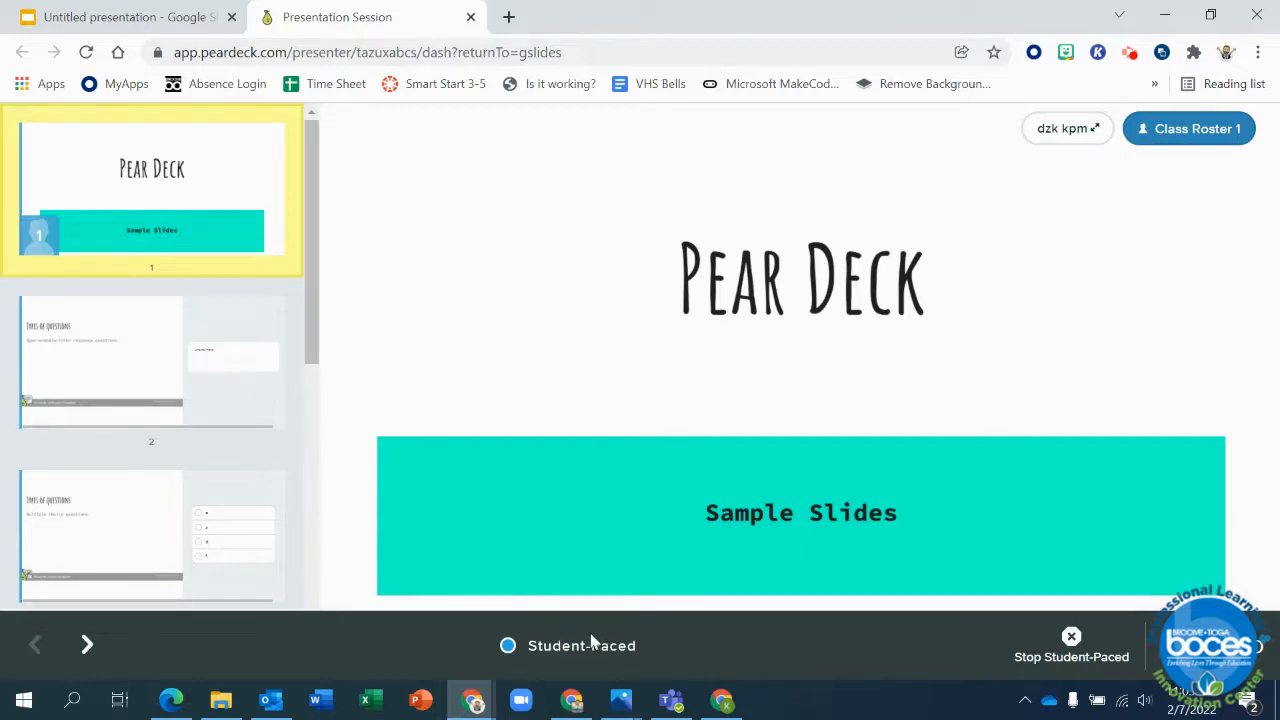
Check the class roster for students who have joined the session, and close it.
click(1197, 135)
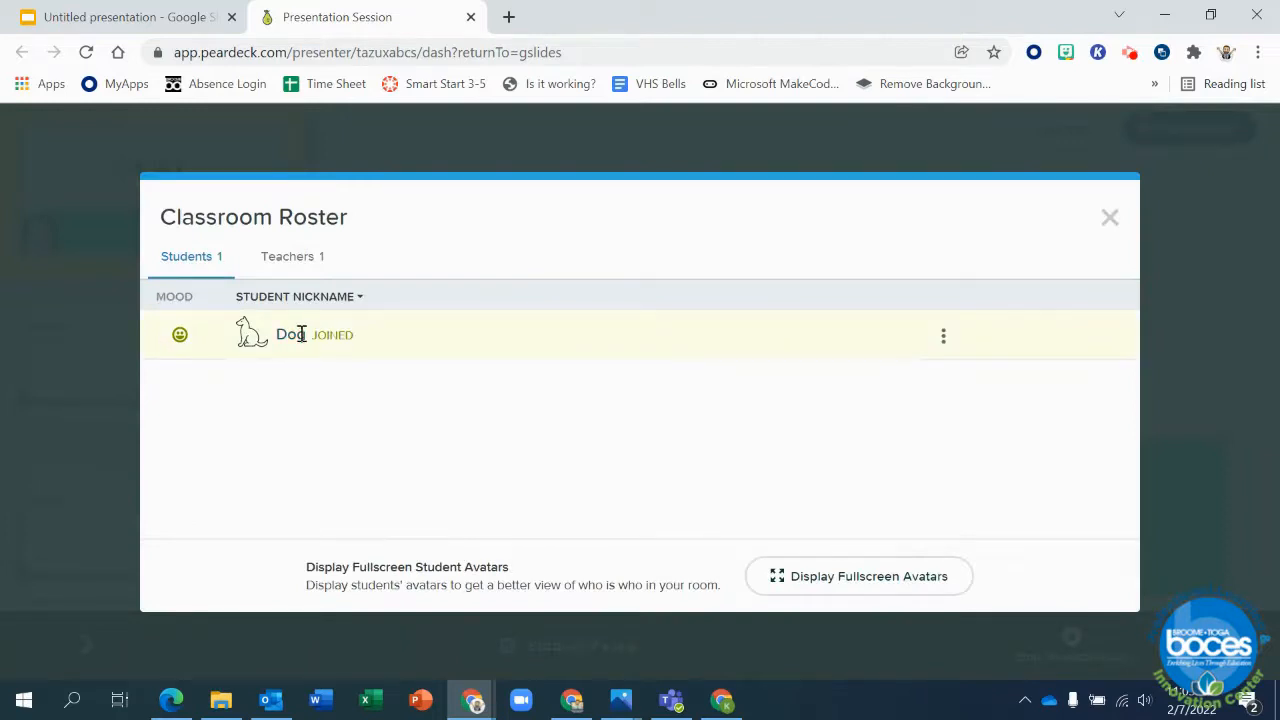
click(1110, 220)
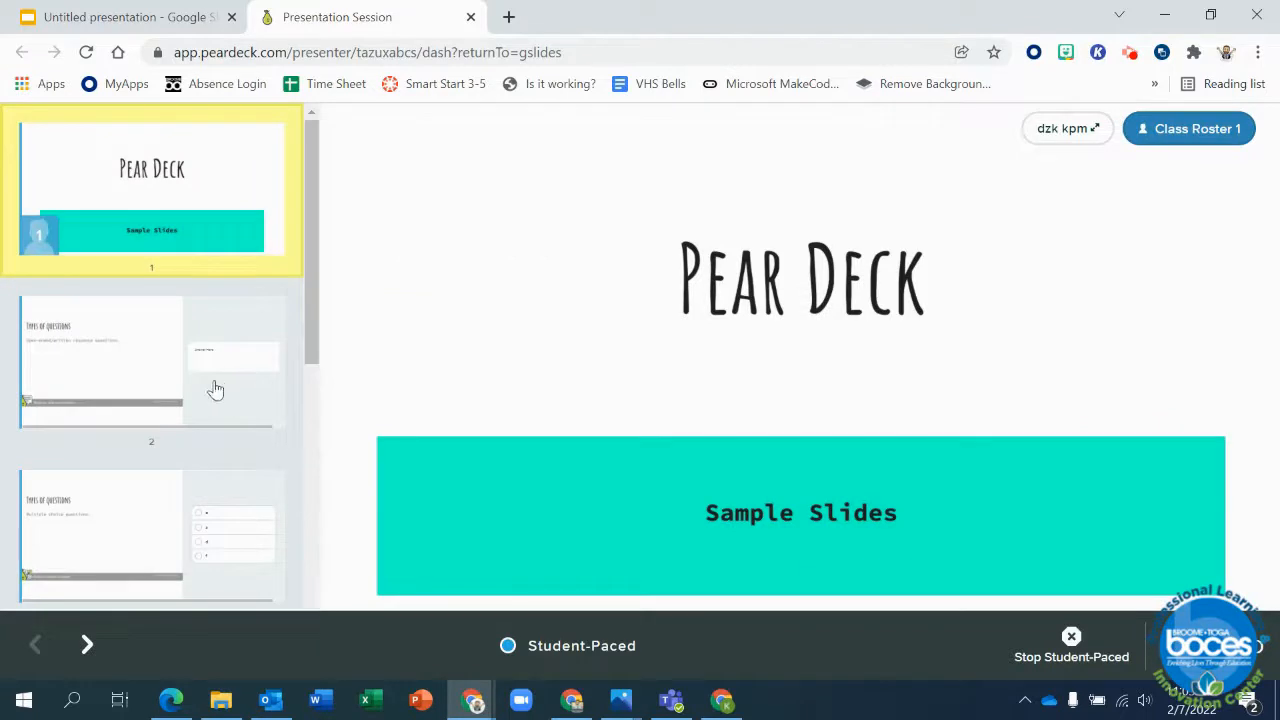
Browse through the question slides in the dashboard and show the student response to the open-ended question on slide 2.
scroll(200, 385, down, 5)
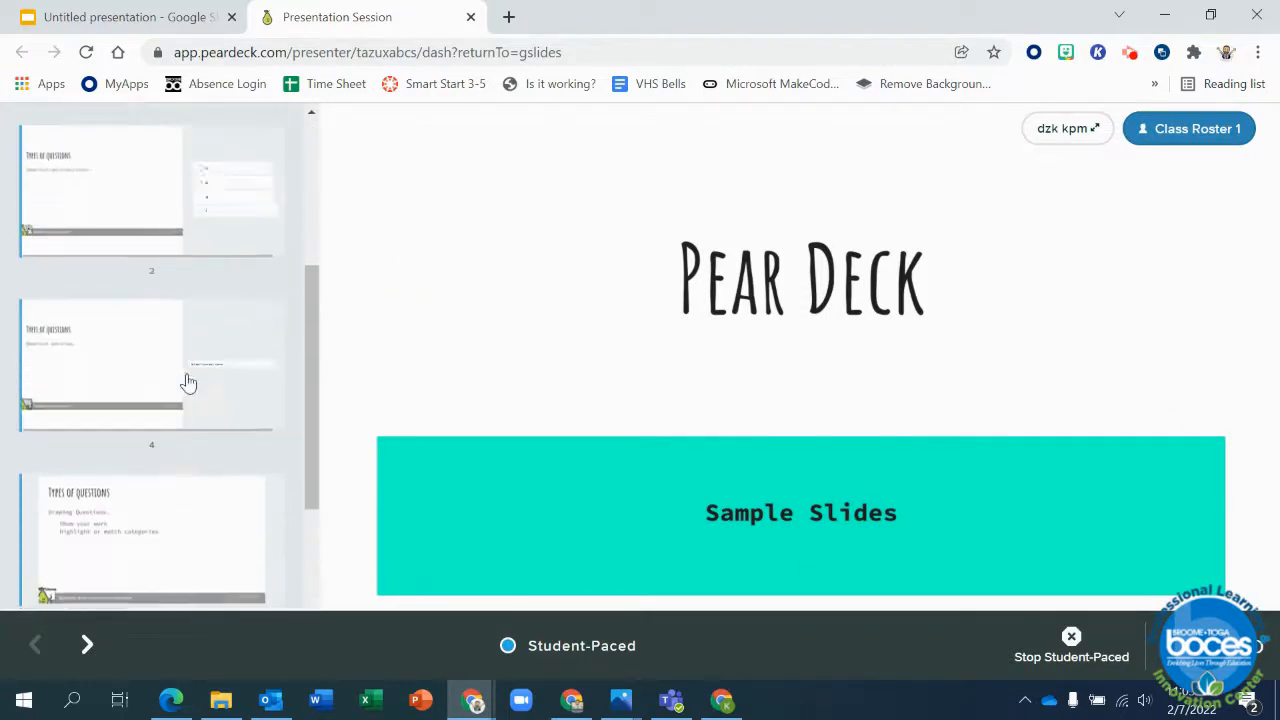
scroll(180, 370, up, 5)
click(177, 300)
scroll(177, 414, down, 3)
click(150, 315)
scroll(149, 311, down, 3)
click(177, 214)
click(208, 358)
scroll(206, 366, up, 6)
click(214, 380)
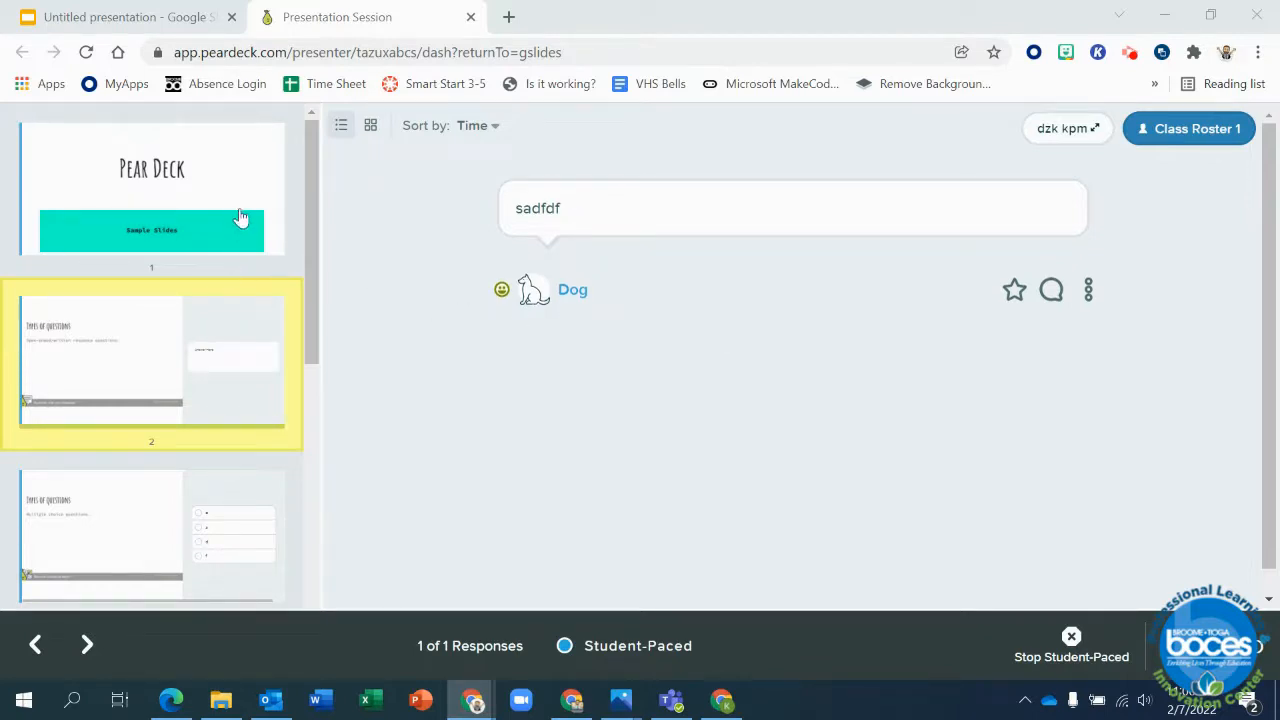
Review the student responses to the multiple choice question on slide 3 and the number question on slide 4.
scroll(240, 216, down, 1)
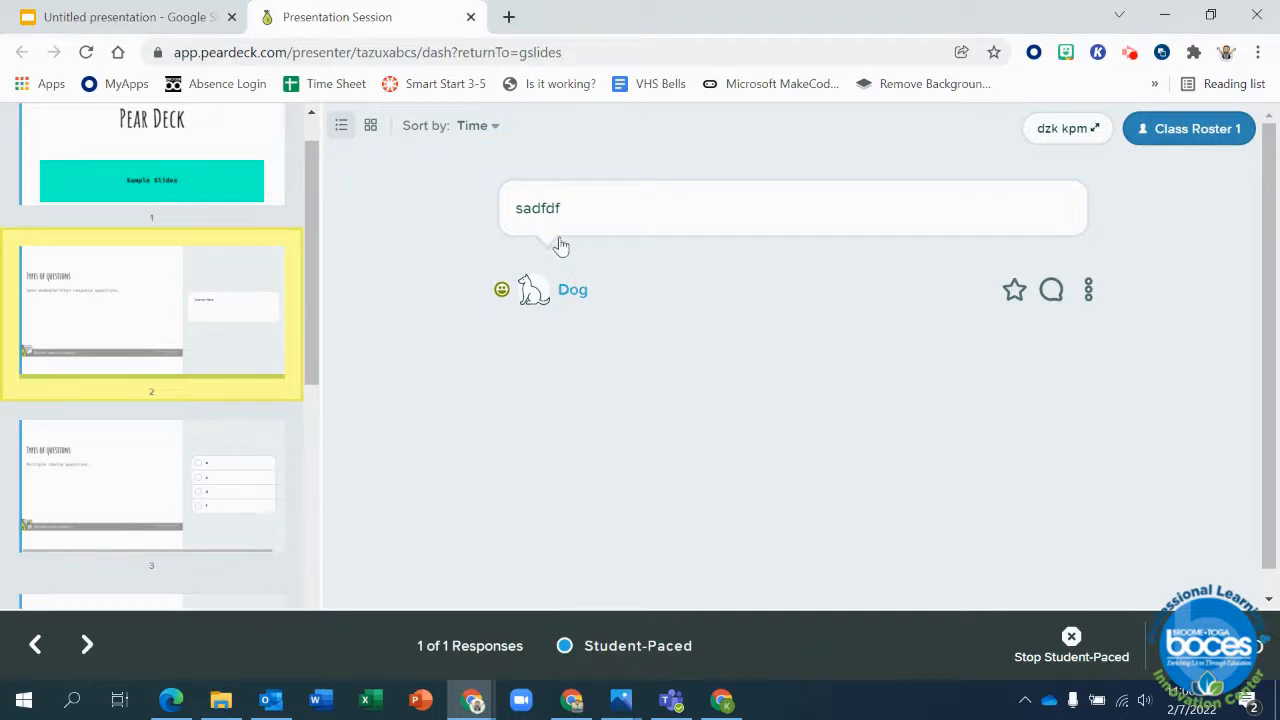
click(262, 436)
scroll(190, 390, down, 1)
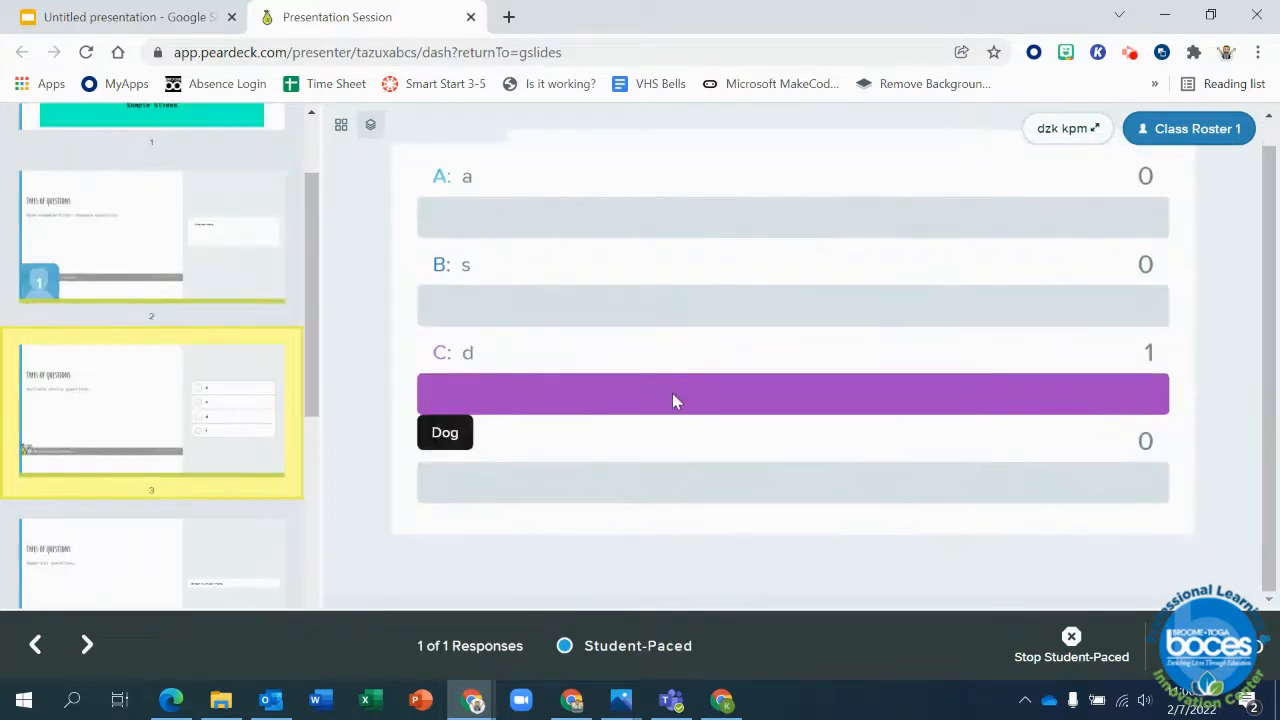
scroll(254, 343, down, 2)
click(188, 455)
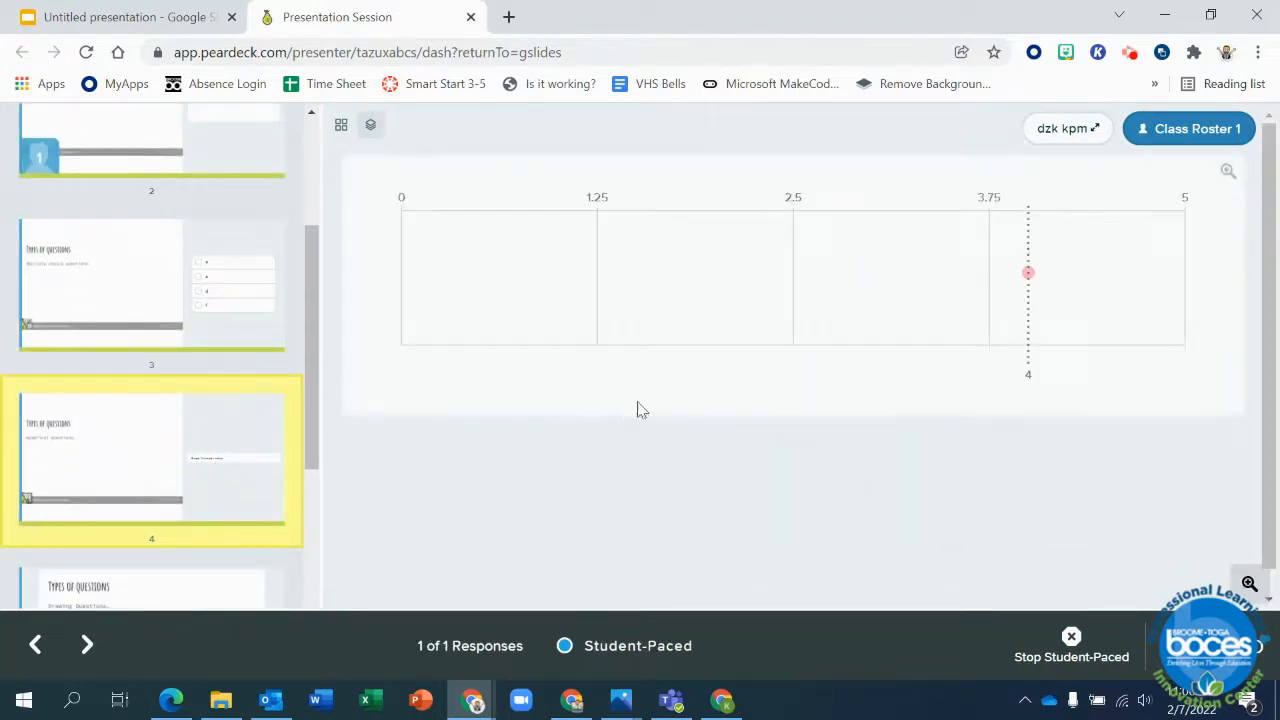
Review the student responses to the drawing question on slide 5 and the draggable question on slide 6.
scroll(233, 421, down, 3)
click(189, 360)
scroll(675, 285, down, 1)
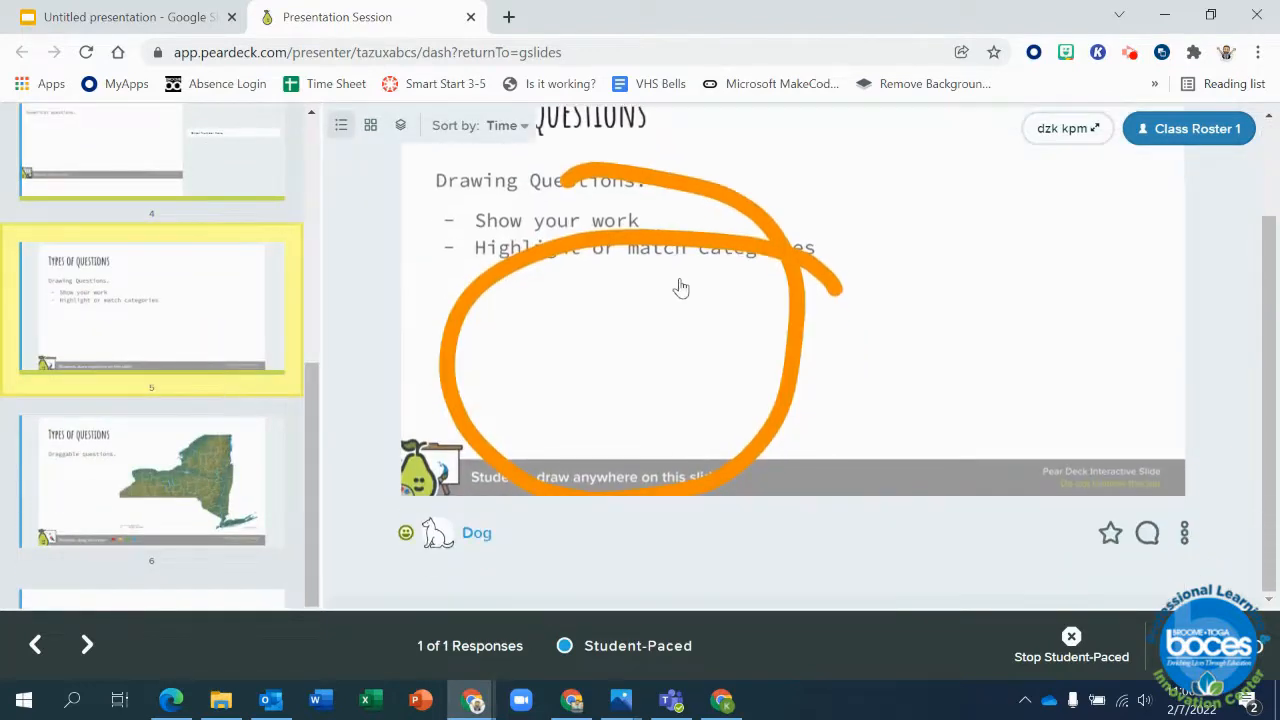
click(225, 475)
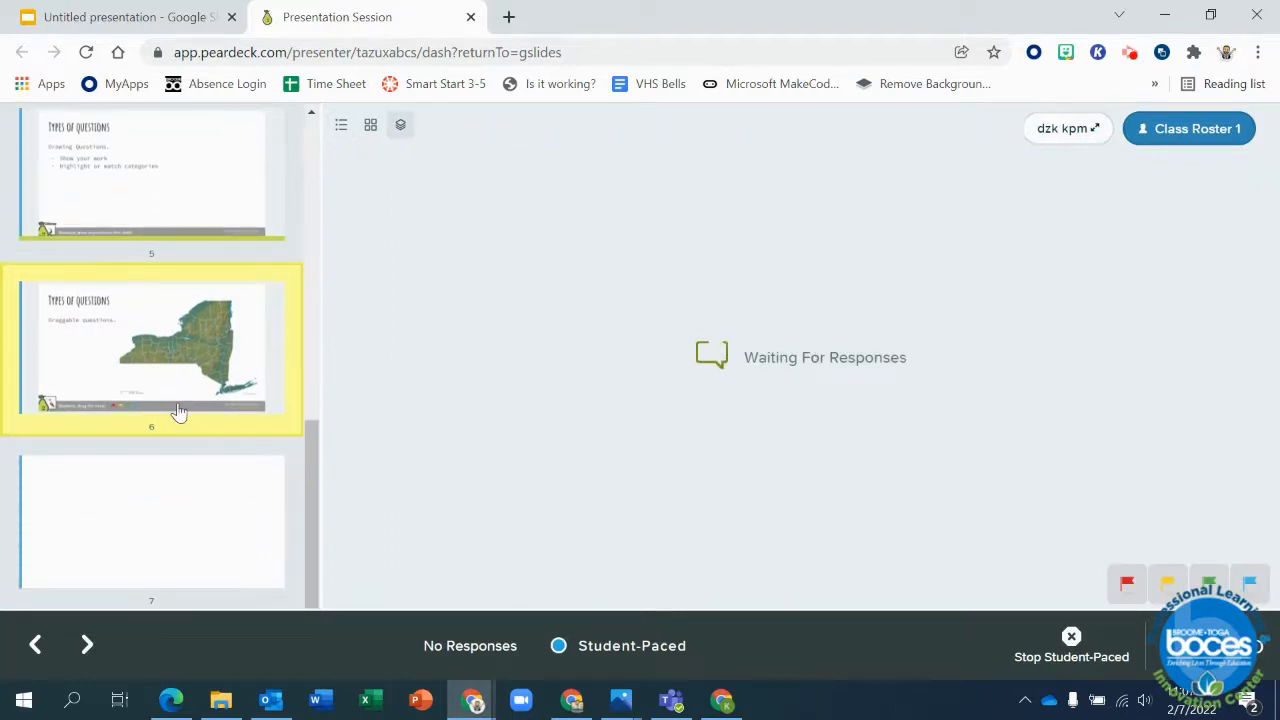
Return to the open-ended question on slide 2, then star and unstar the student's response.
scroll(177, 409, up, 3)
scroll(196, 450, up, 3)
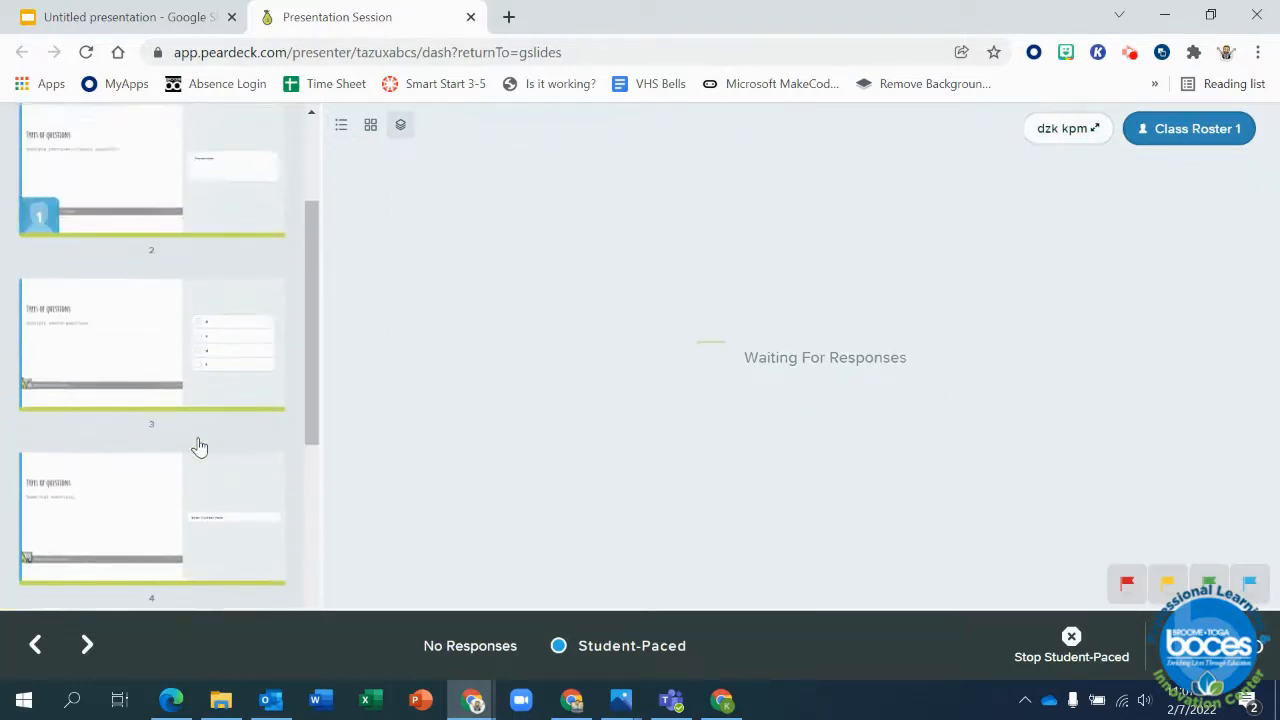
click(209, 395)
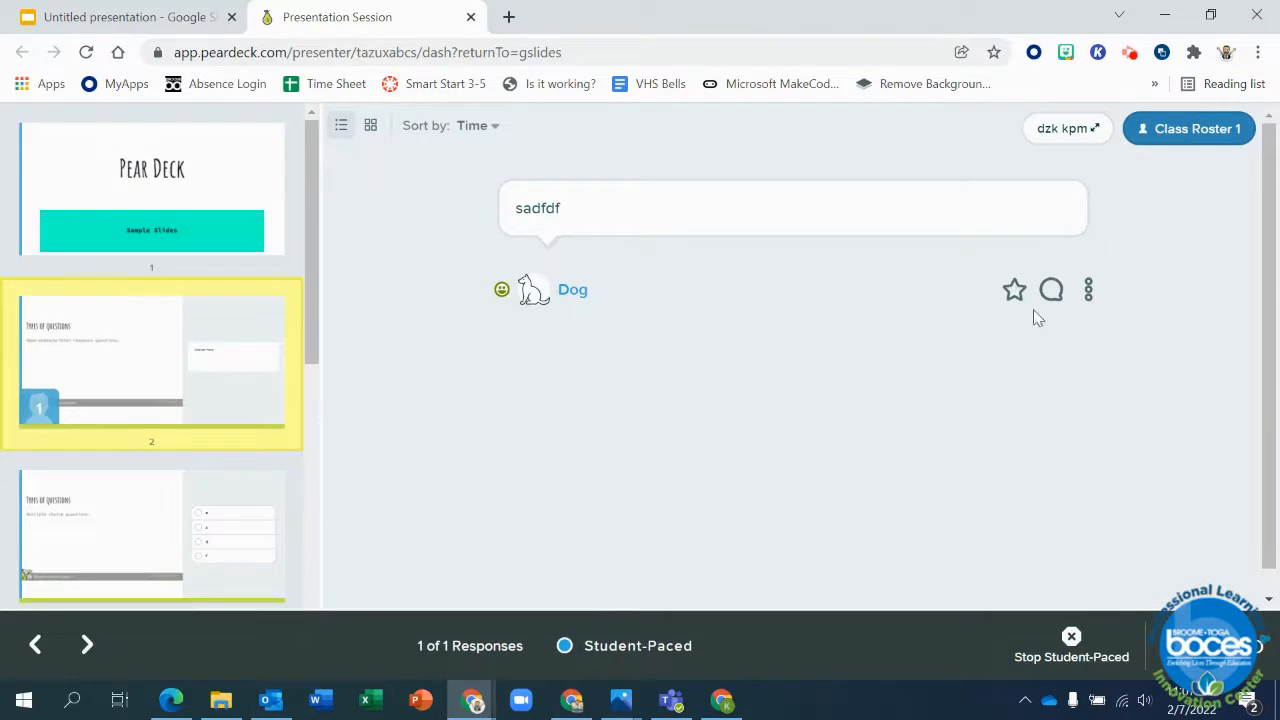
click(1013, 292)
click(1013, 292)
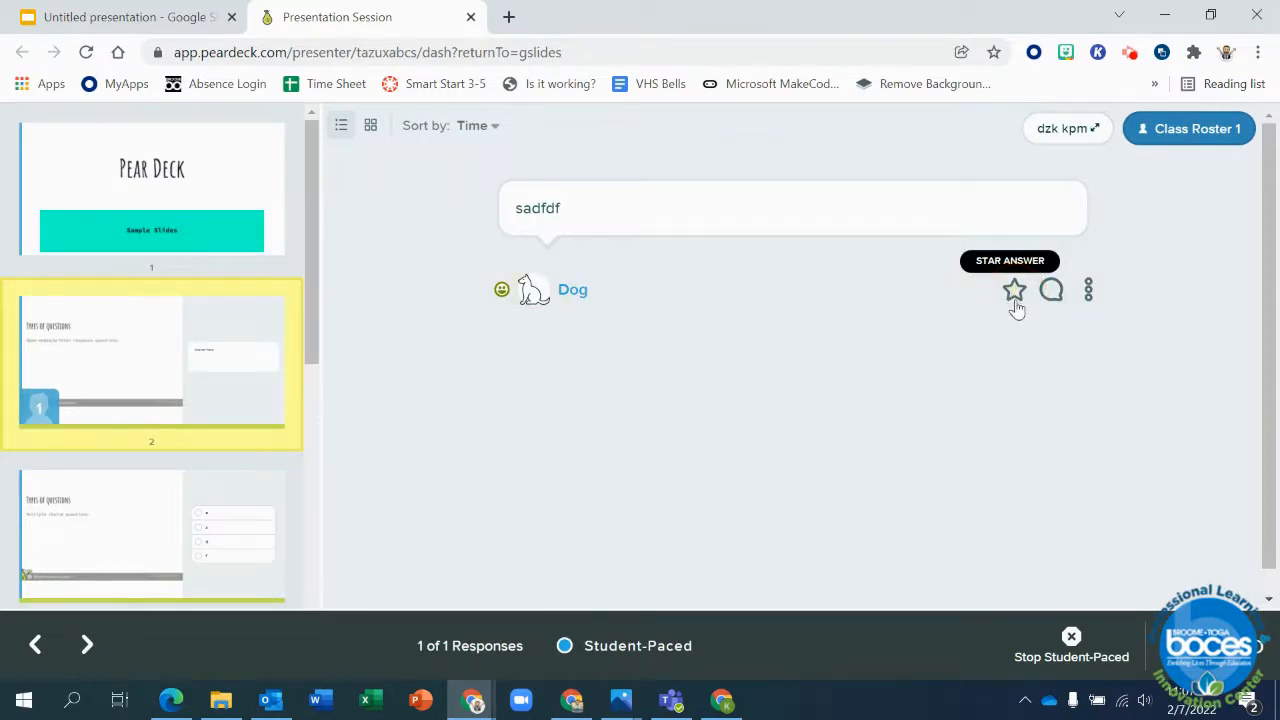
Send the feedback "More detail." on Dog's response to the open-ended question.
click(1051, 292)
click(493, 427)
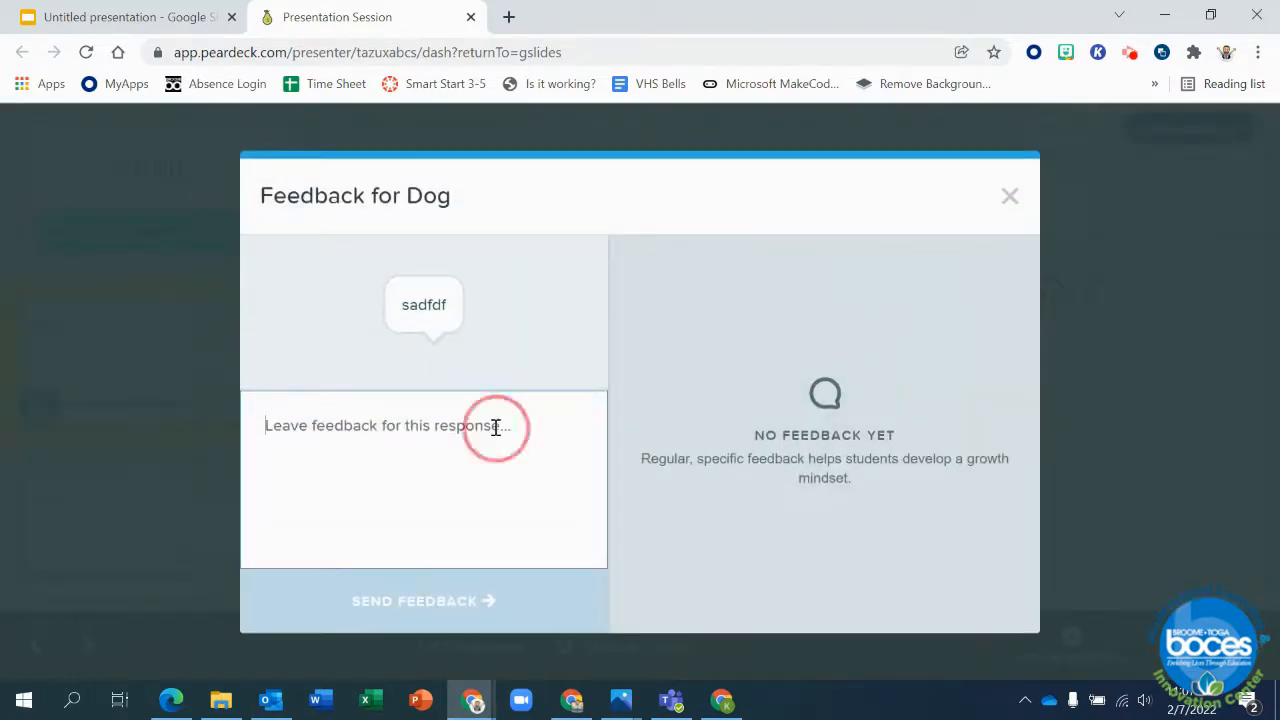
text(More de)
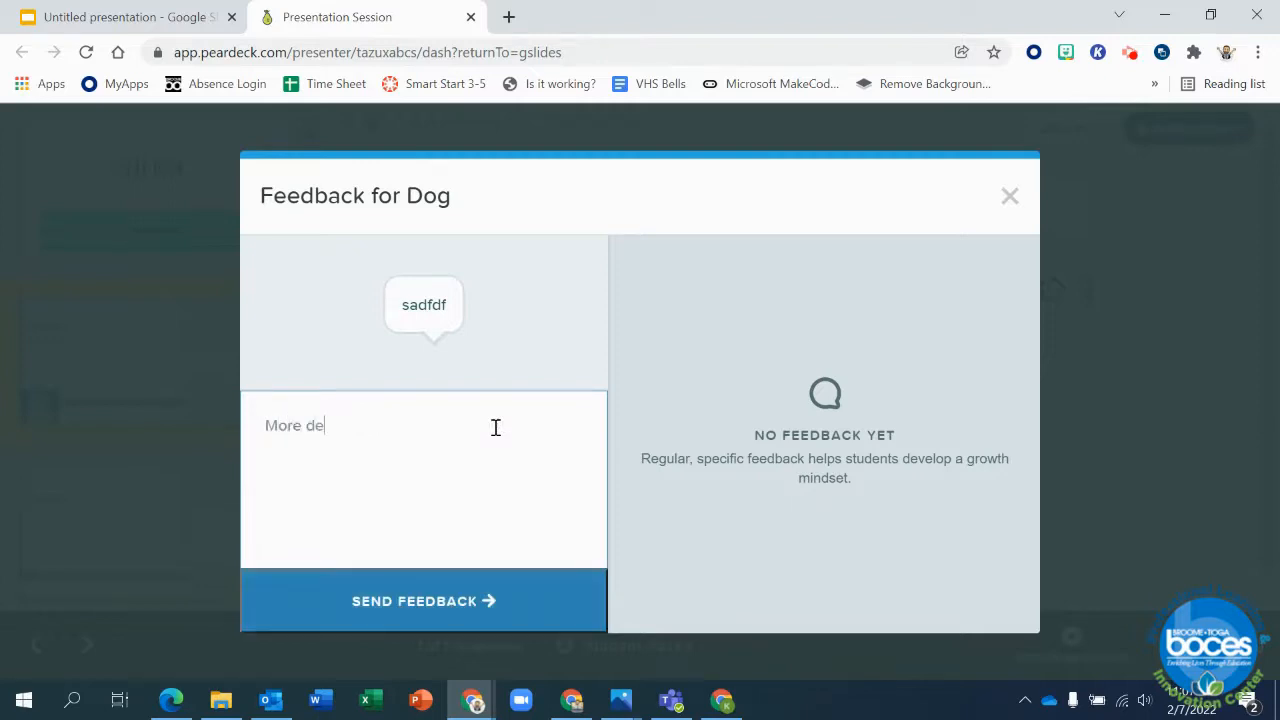
text(tail.)
click(492, 600)
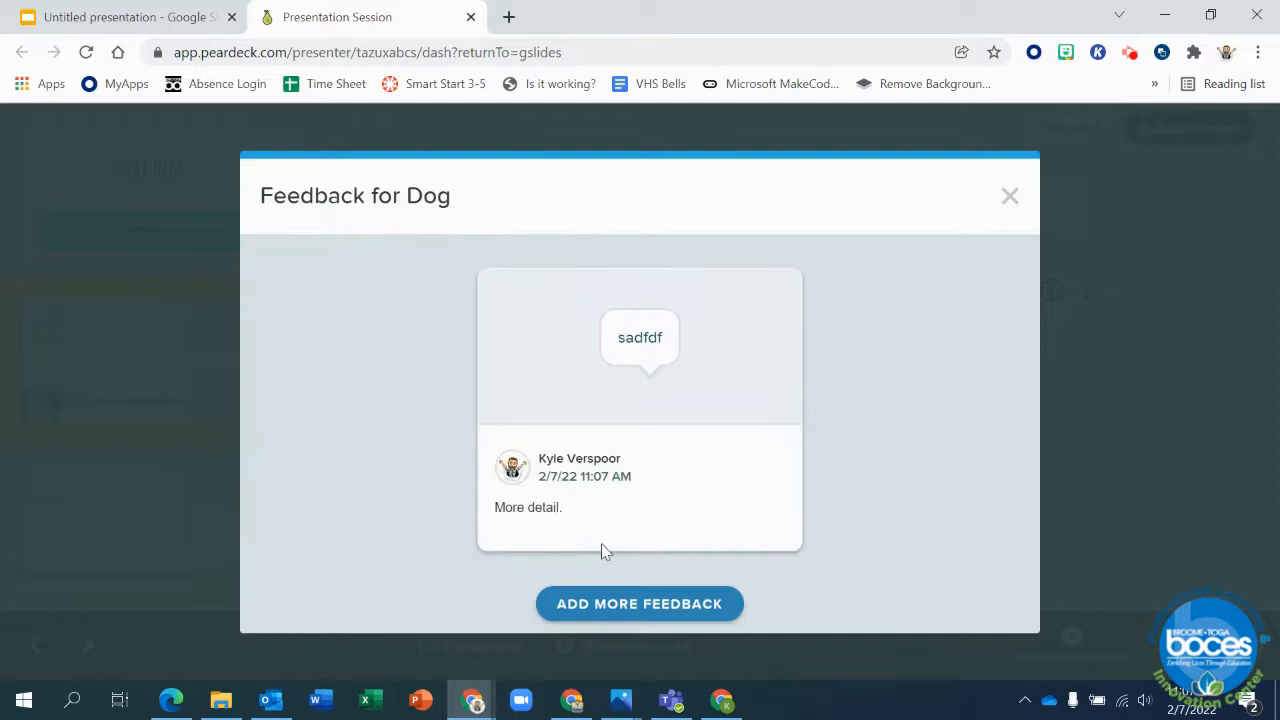
Send a second feedback comment, "Great job!", on Dog's response, review both comments and close the feedback window.
click(639, 603)
click(477, 445)
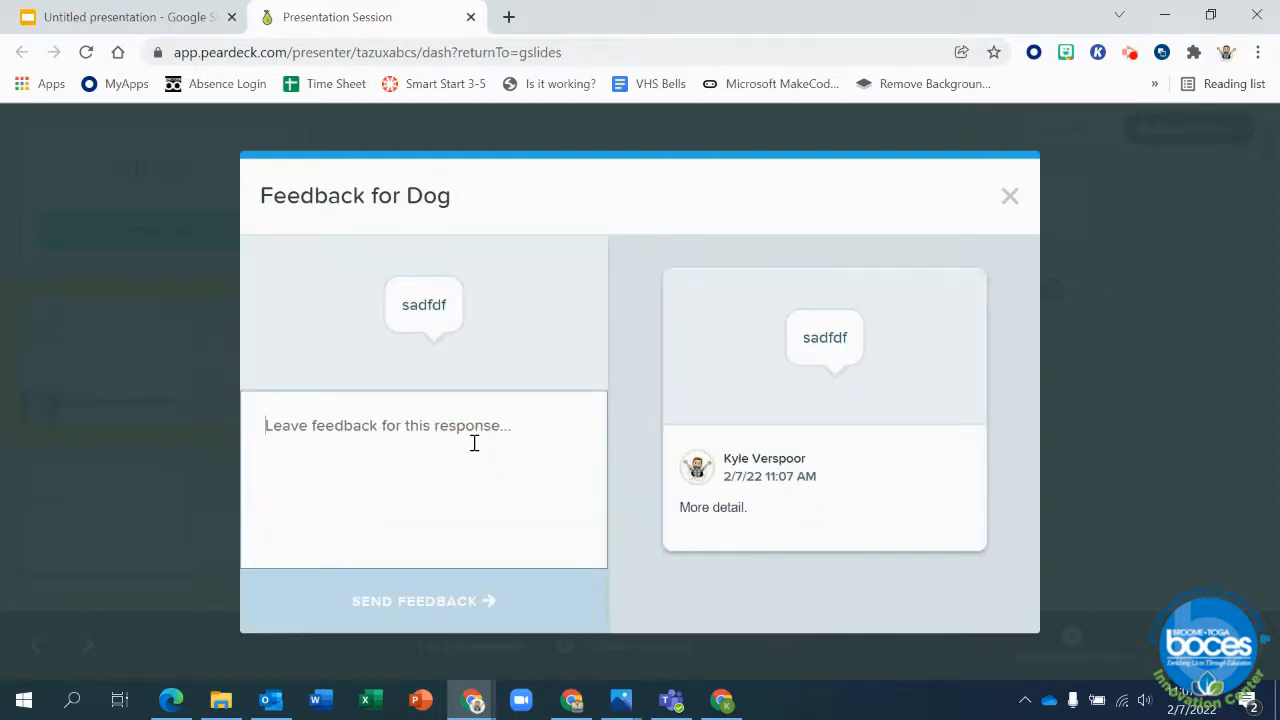
text(Great job!)
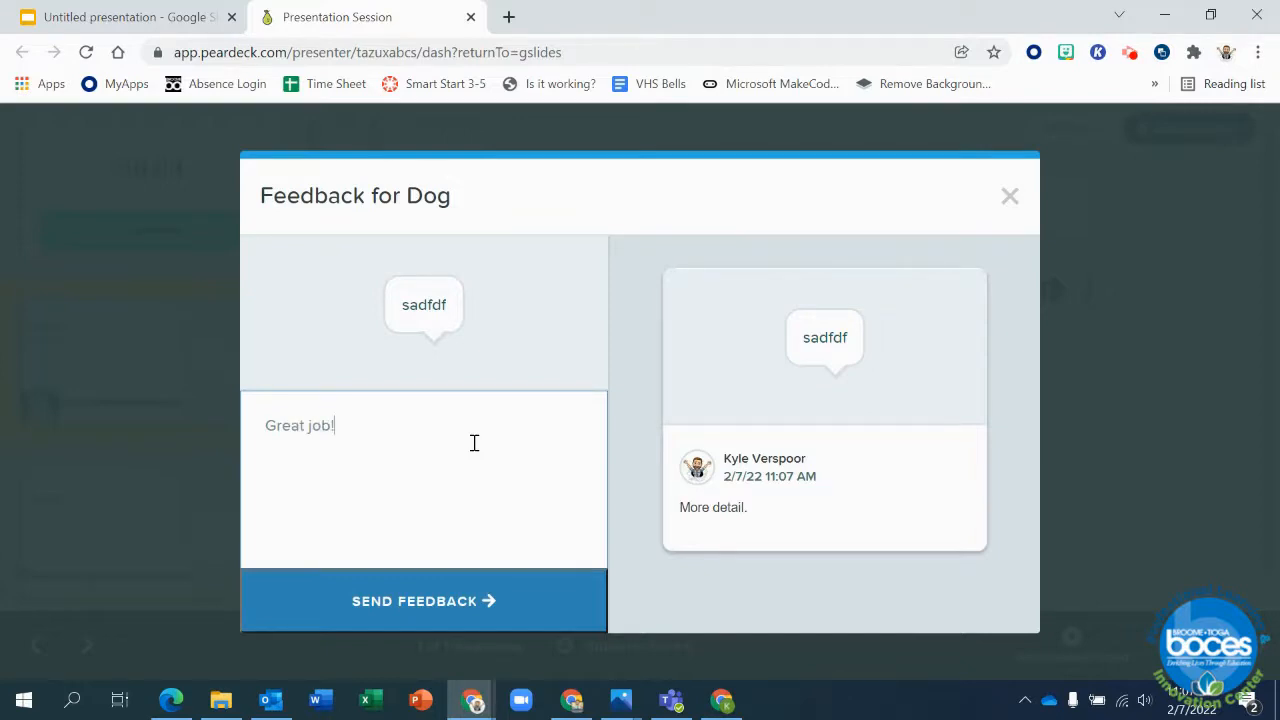
click(435, 601)
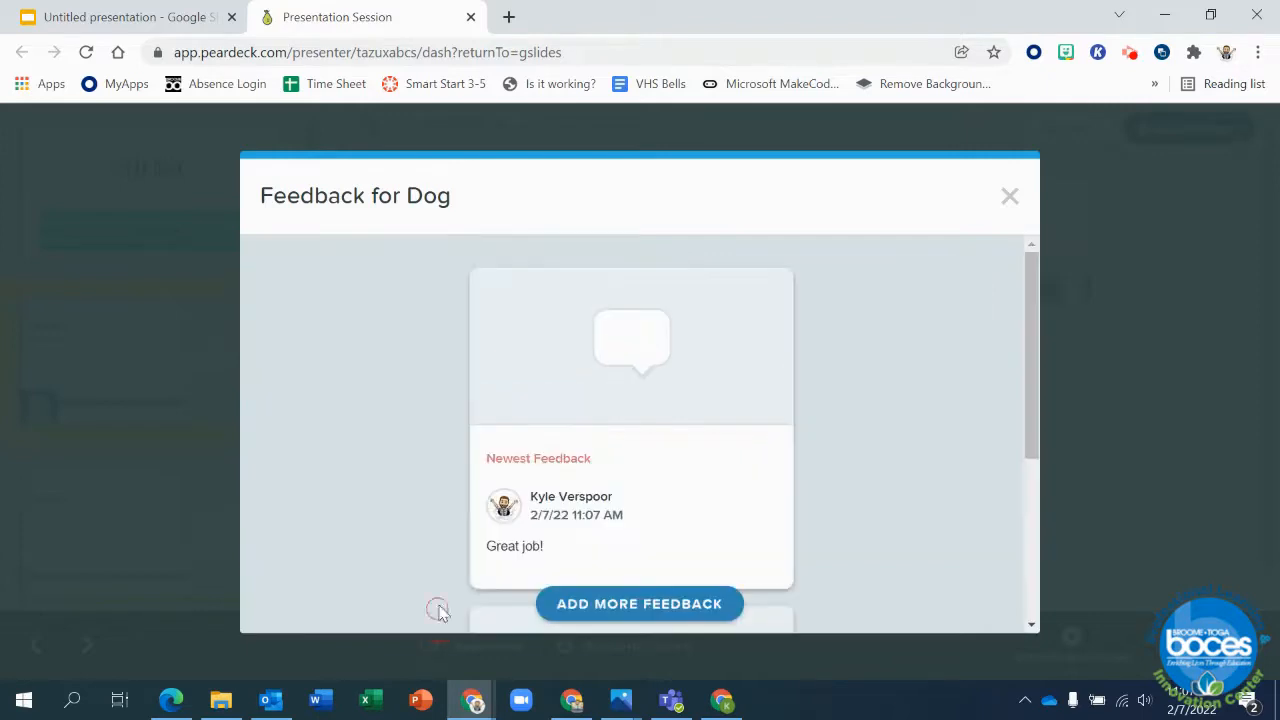
scroll(738, 452, down, 3)
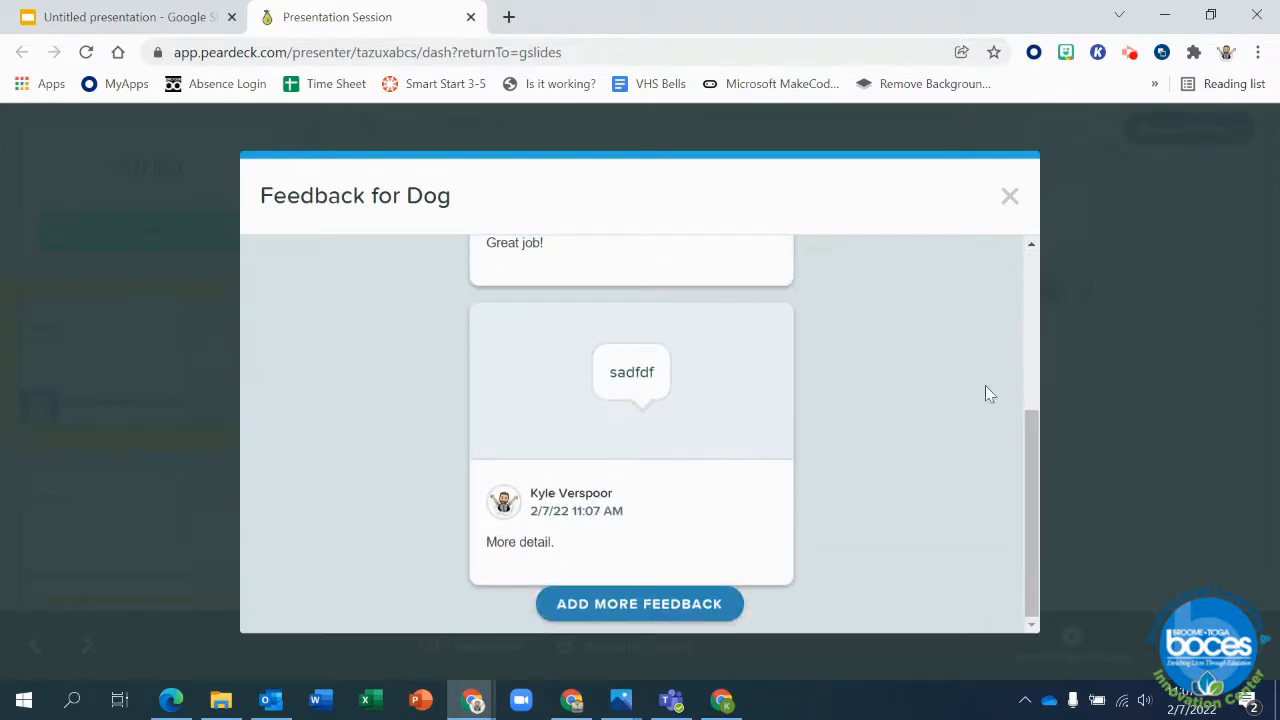
click(1010, 198)
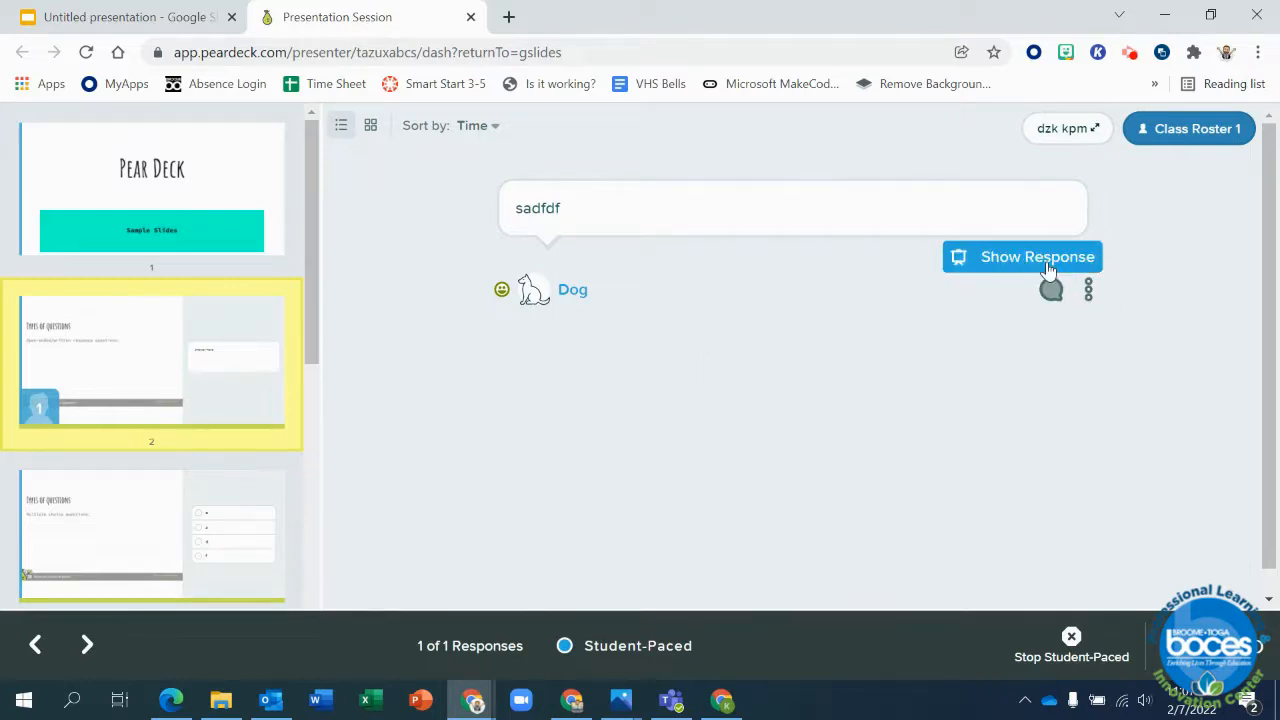
scroll(240, 531, down, 3)
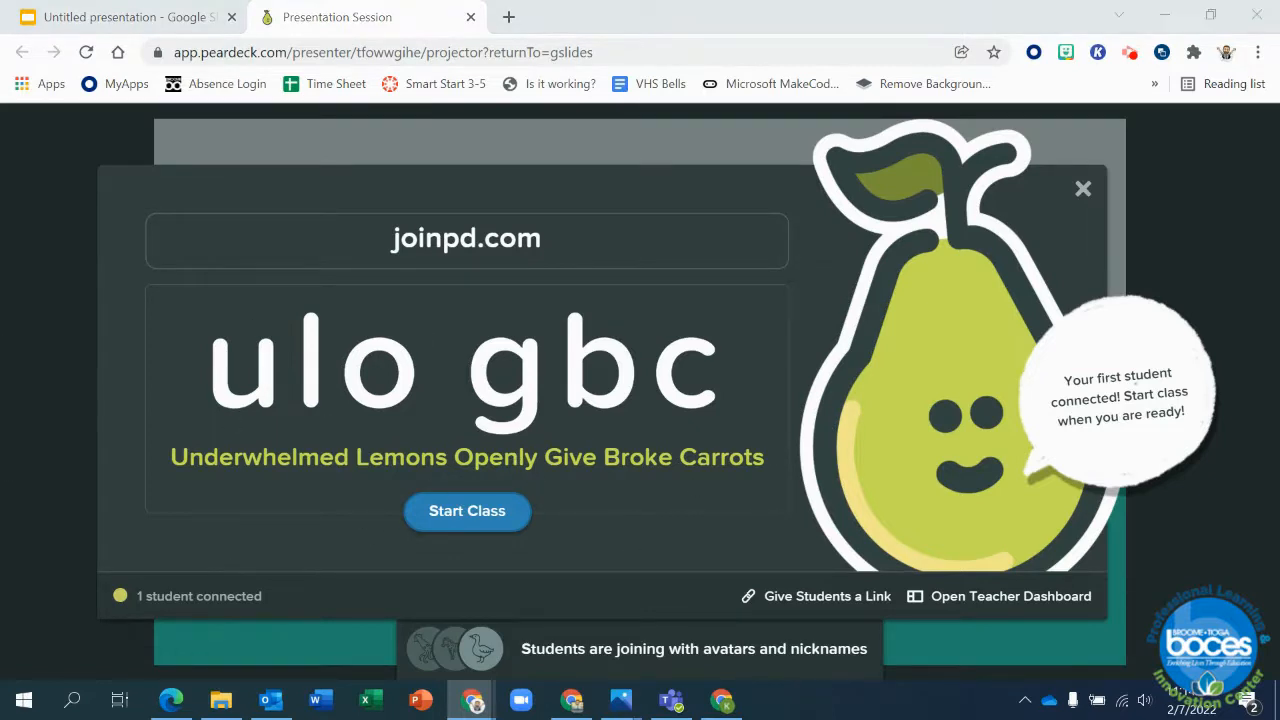
Start the class in the new presentation session with the connected student.
click(443, 518)
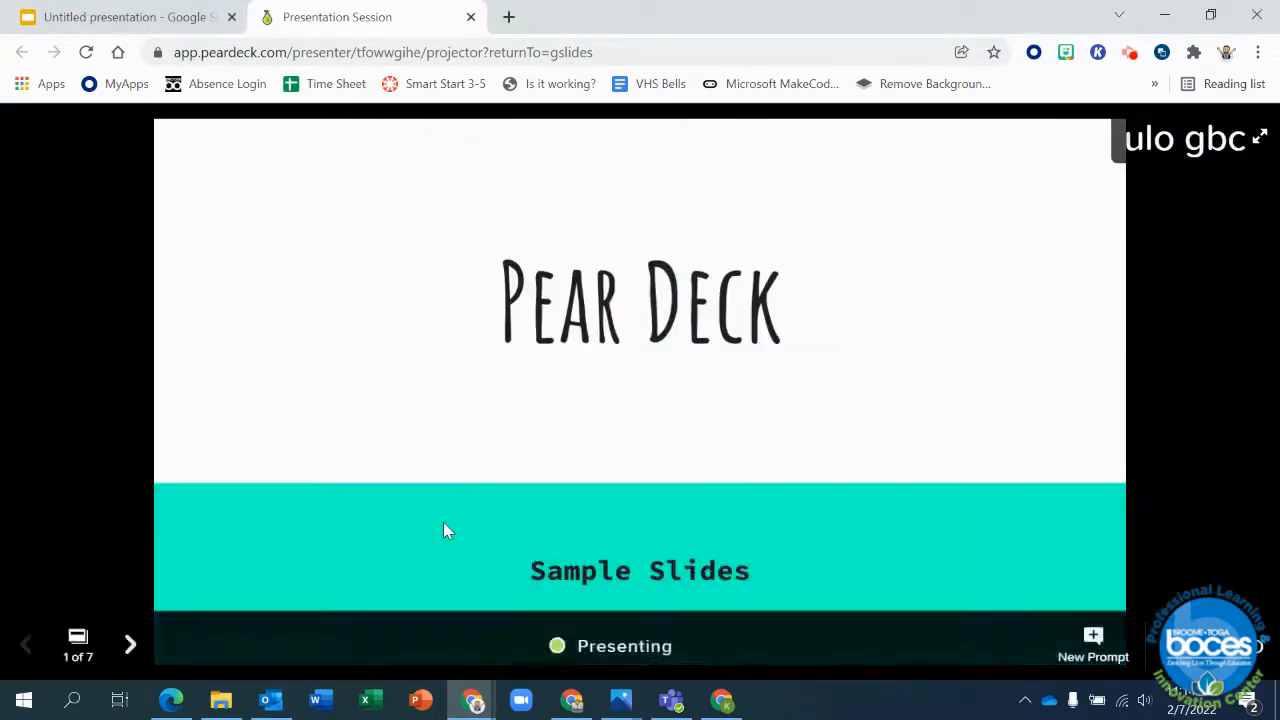
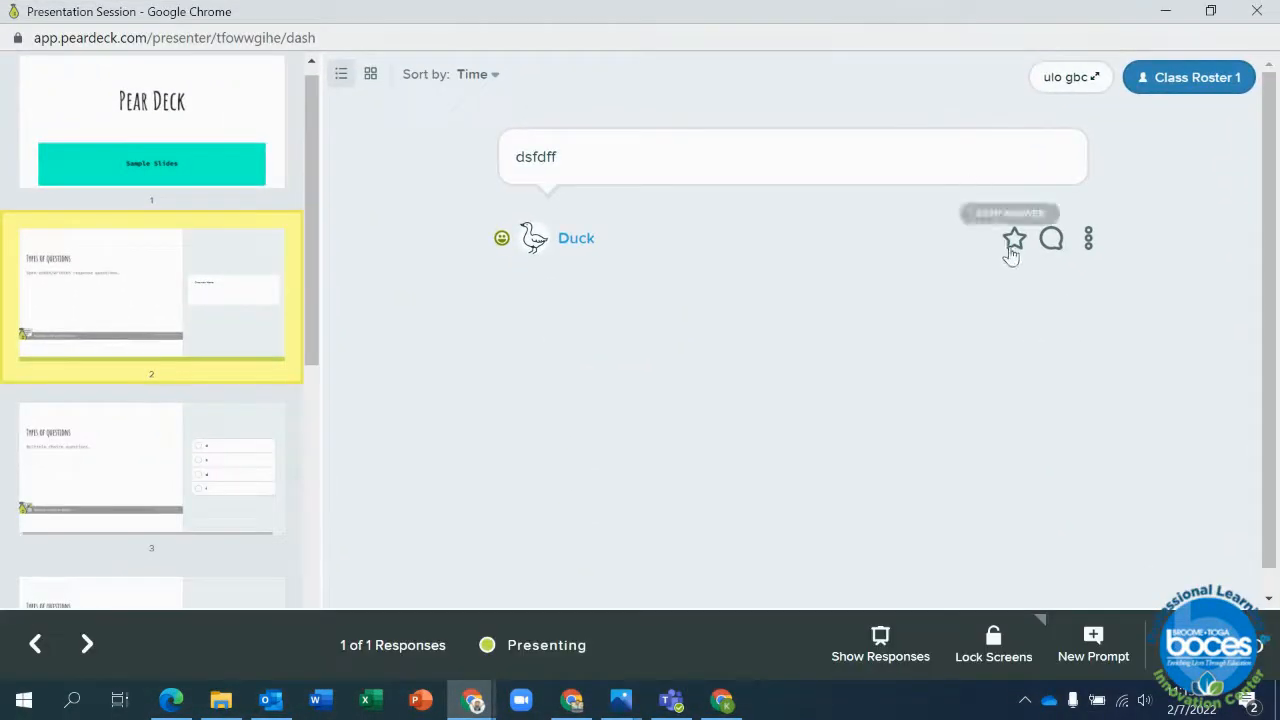
Star Duck's response on slide 2 and send it the feedback "Great job!", closing the feedback window.
click(1012, 242)
click(1054, 243)
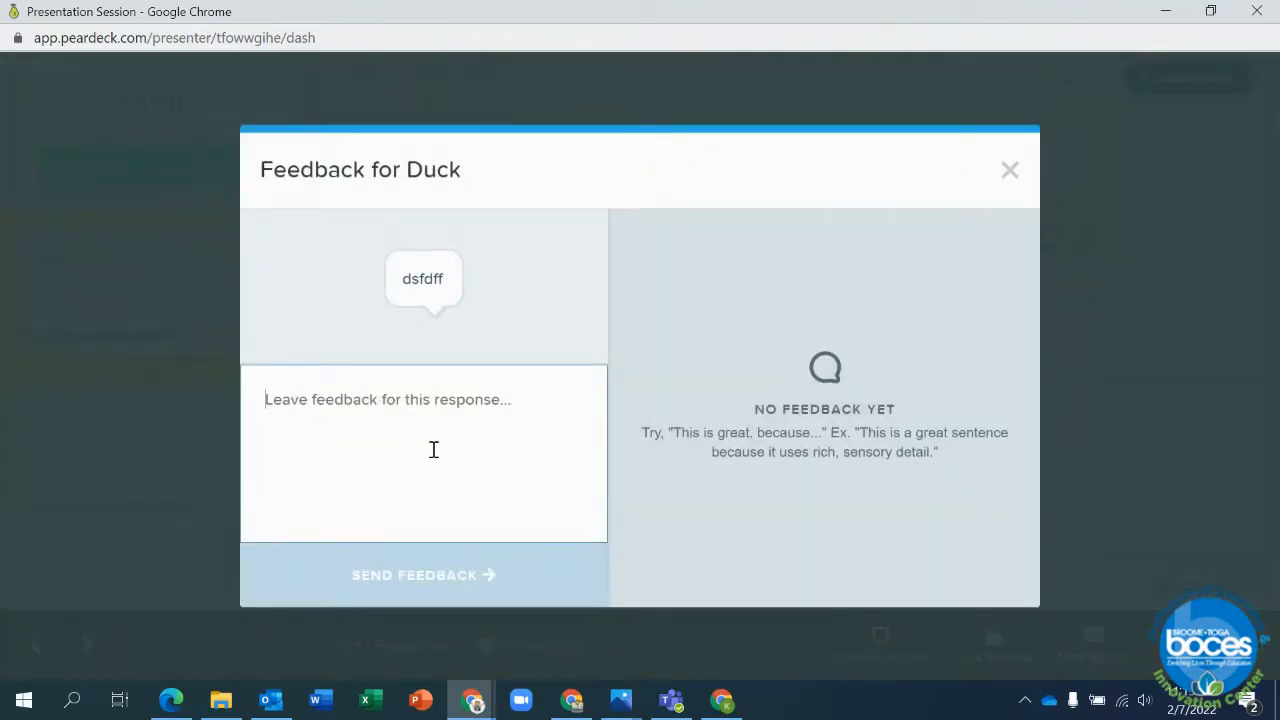
text(Great)
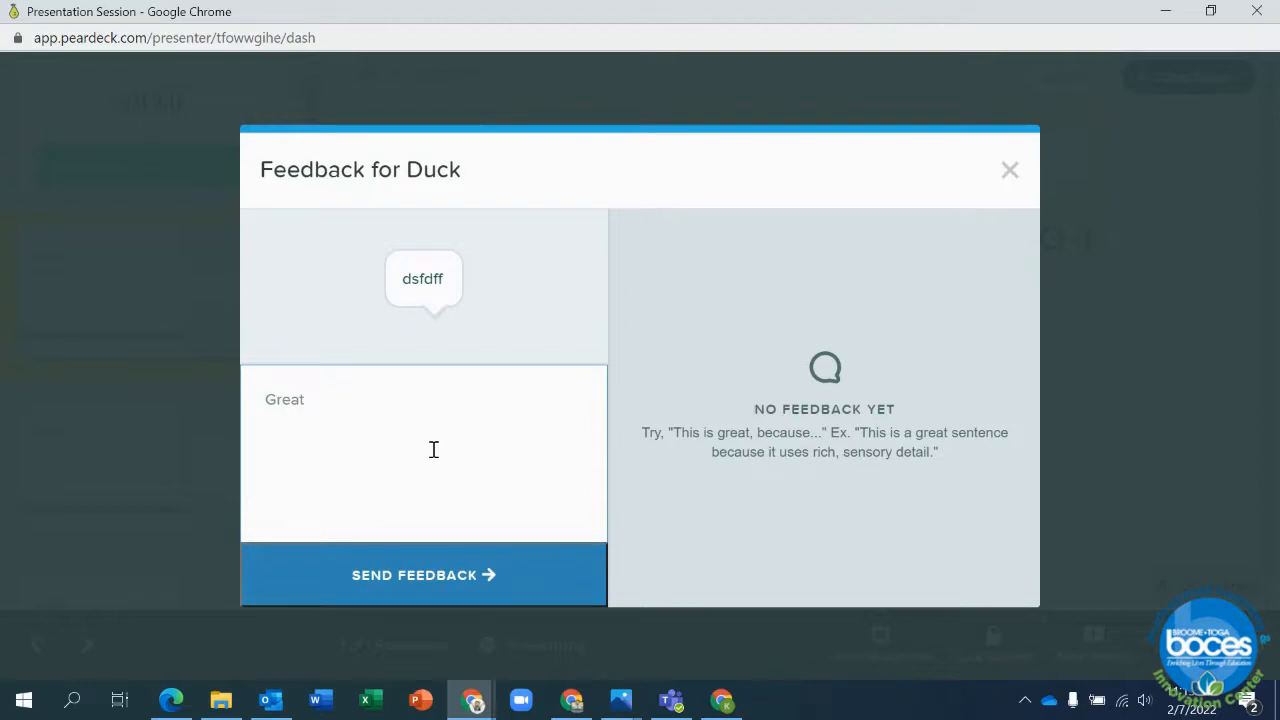
text( job!)
click(391, 586)
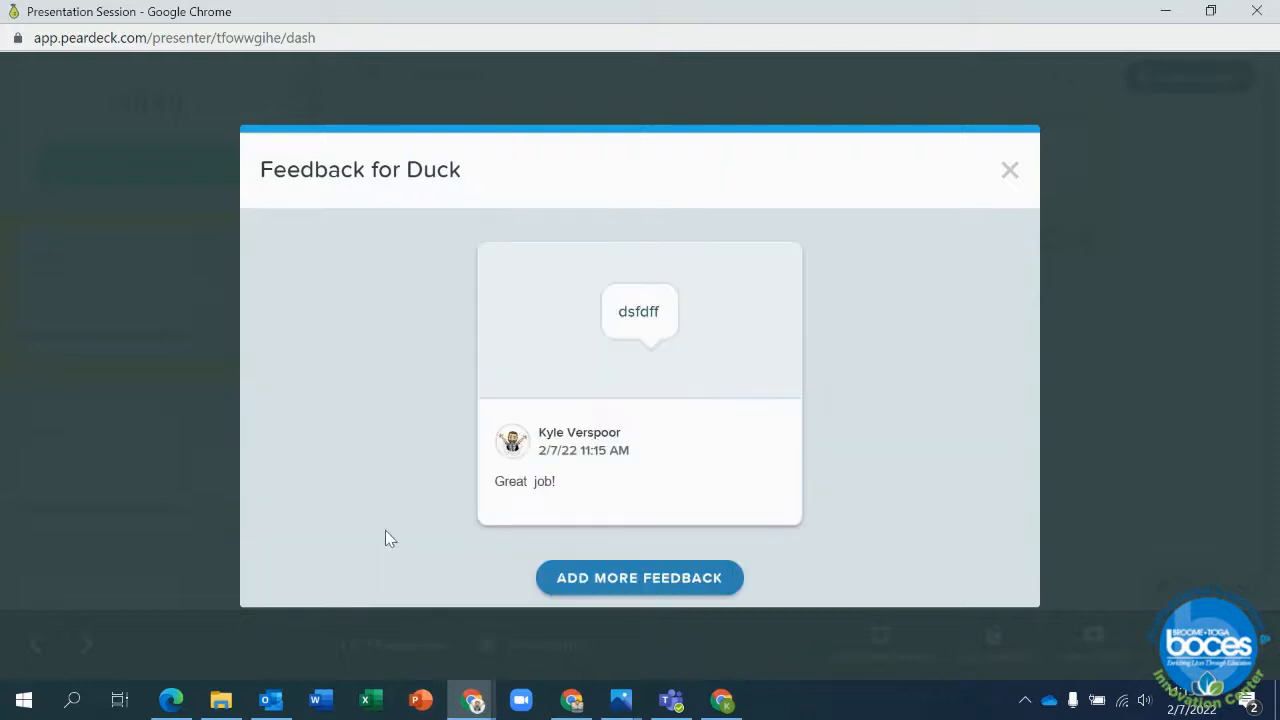
click(1010, 170)
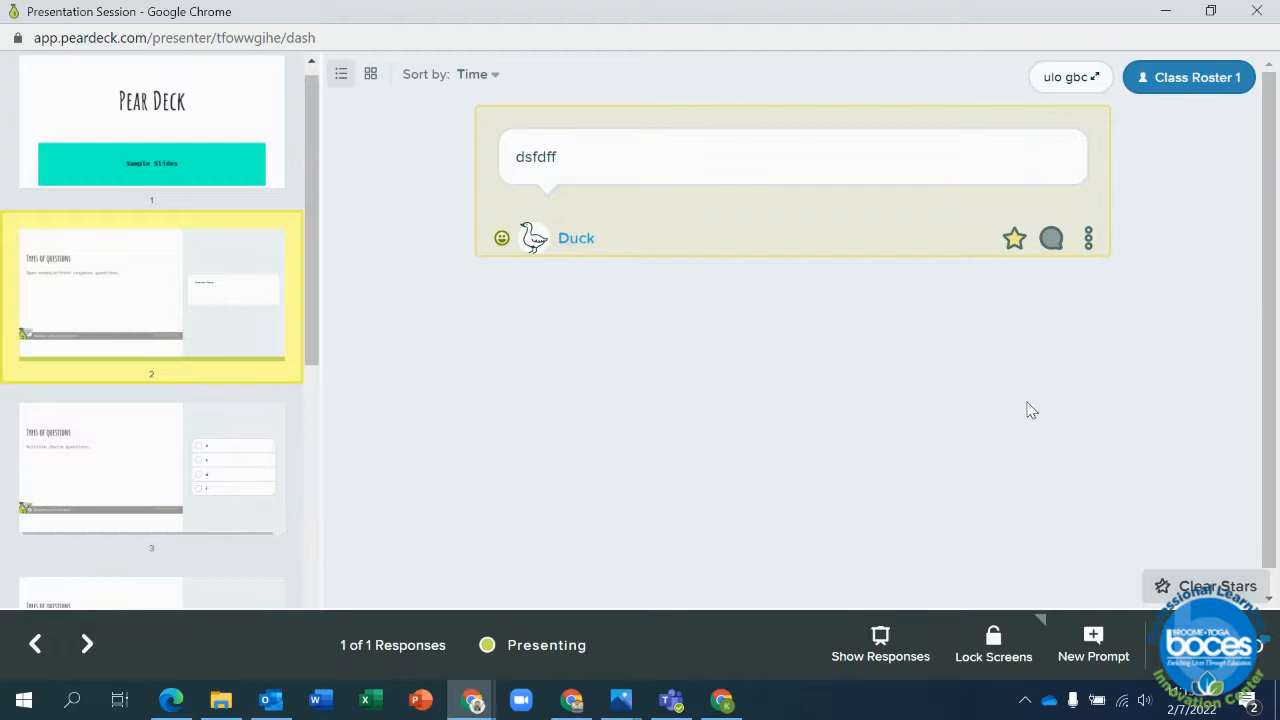
Lock the students' screens, show the slide 2 responses on the projector, and unlock the screens.
click(994, 650)
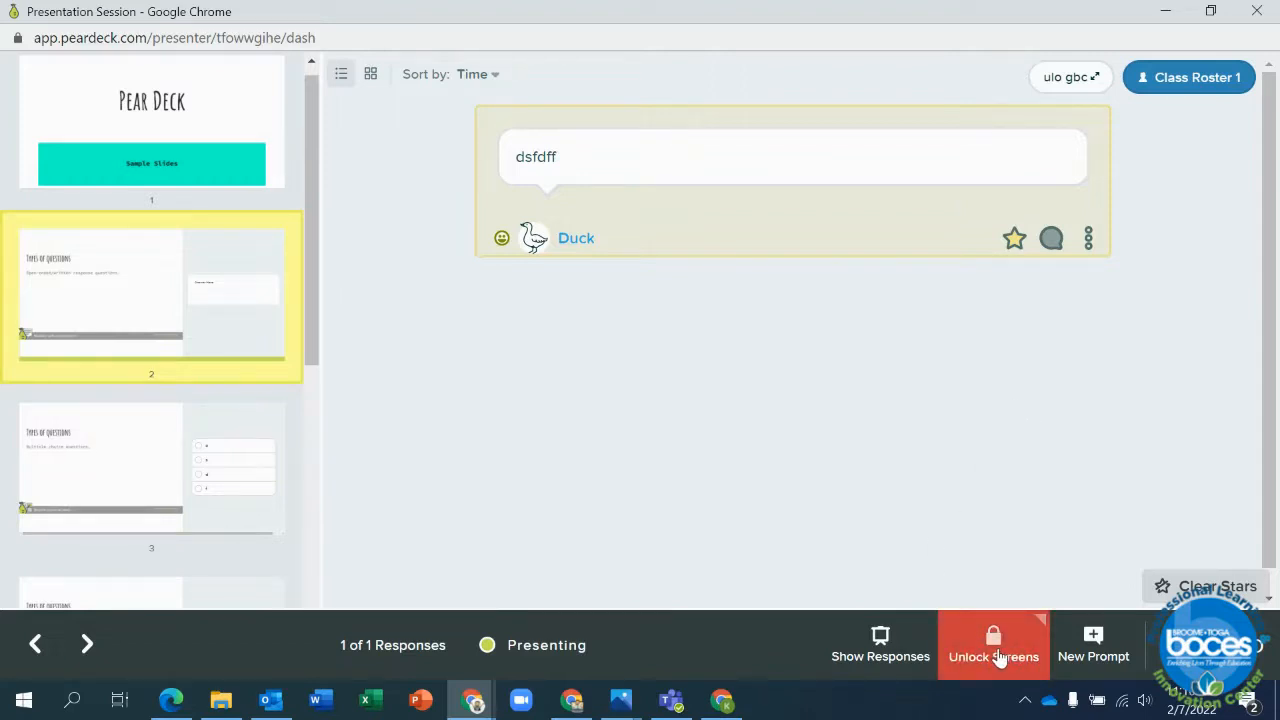
click(895, 650)
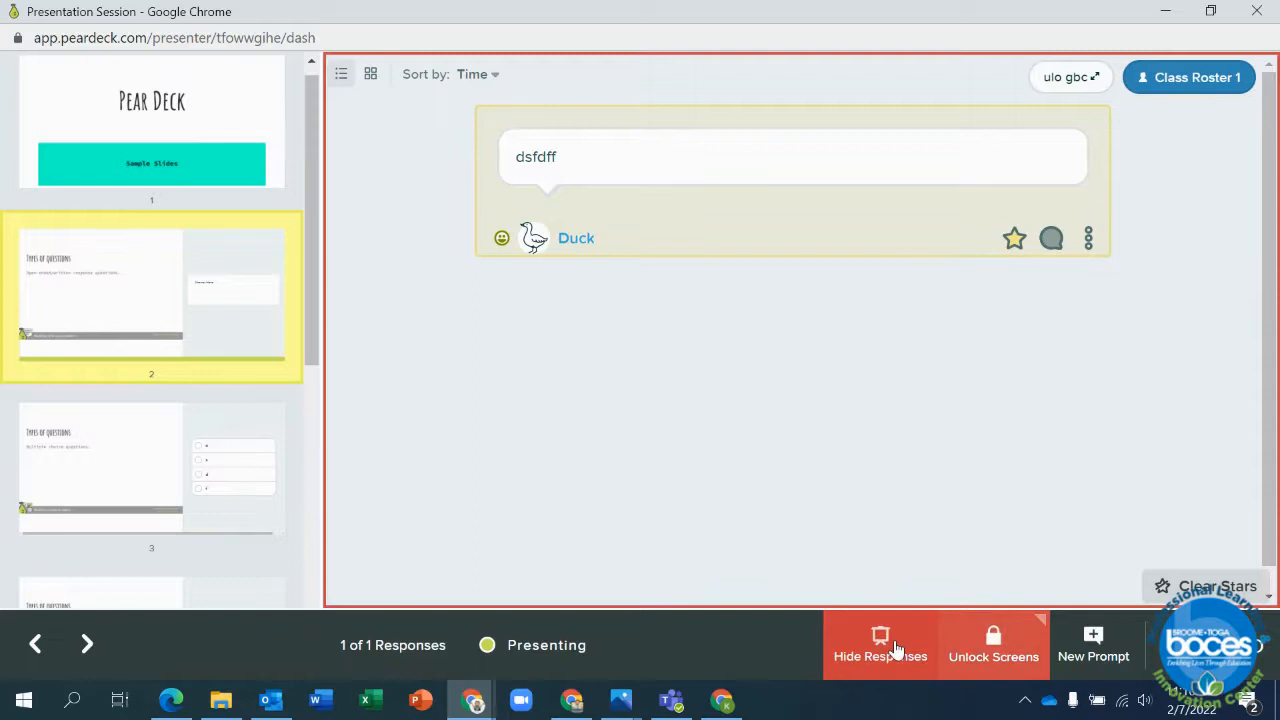
click(1000, 650)
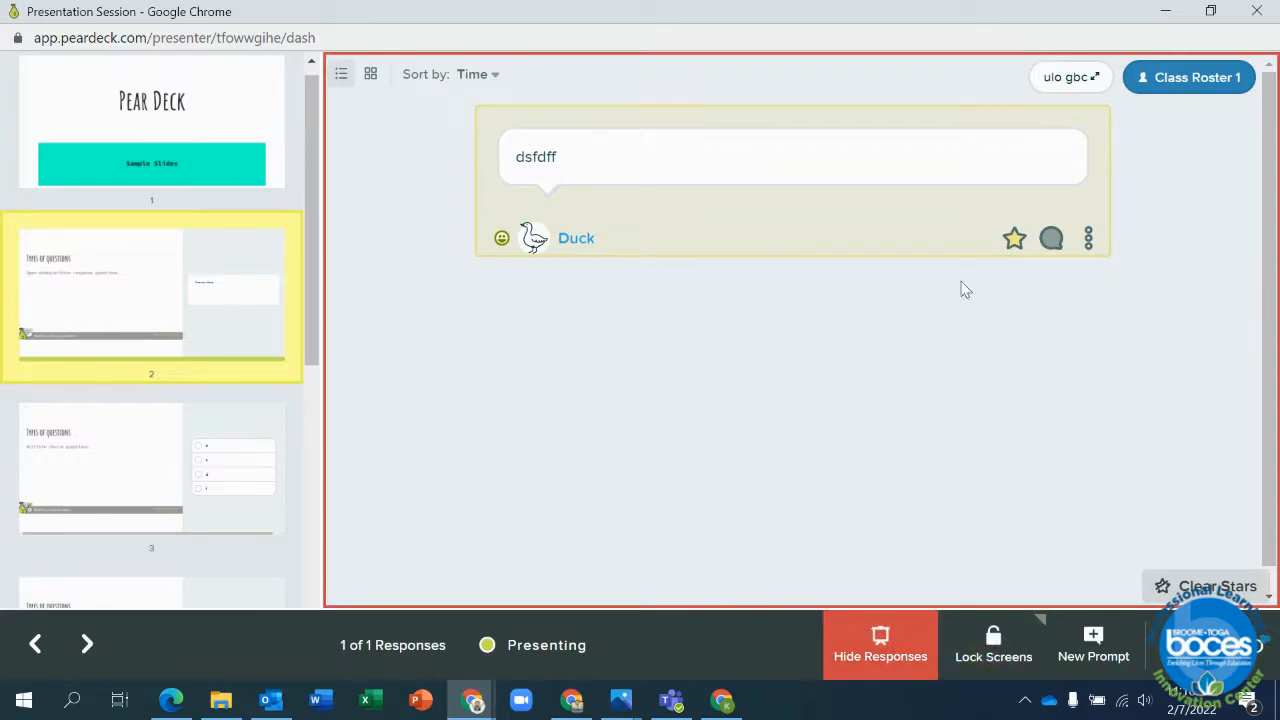
Check the student response in the projector window behind the dashboard and restore the full dashboard window.
drag(897, 10, 909, 468)
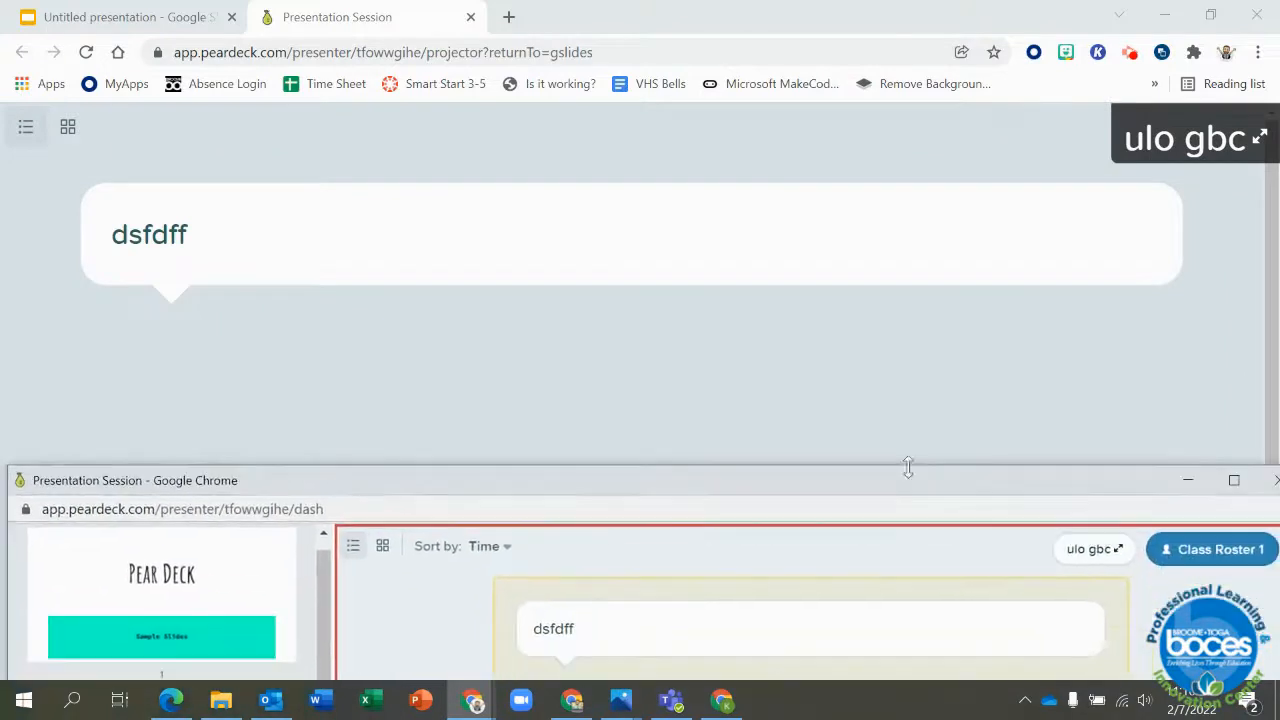
drag(815, 490, 806, 277)
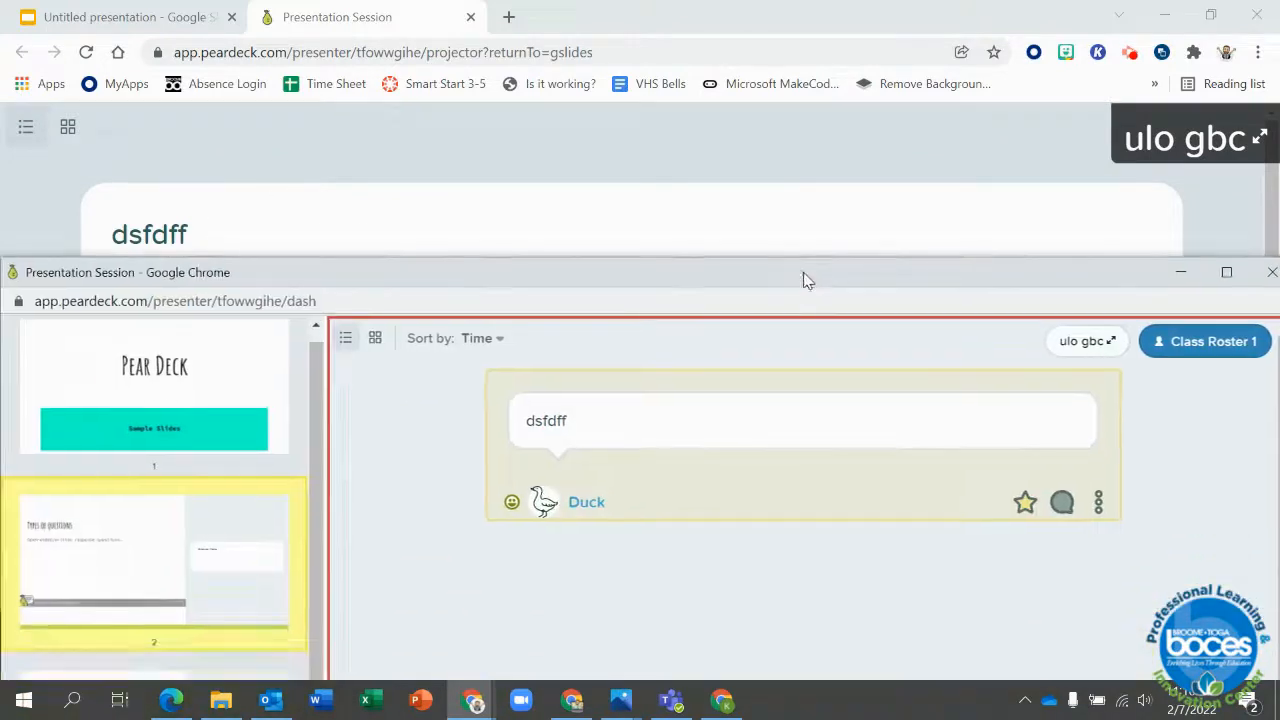
drag(994, 280, 951, 5)
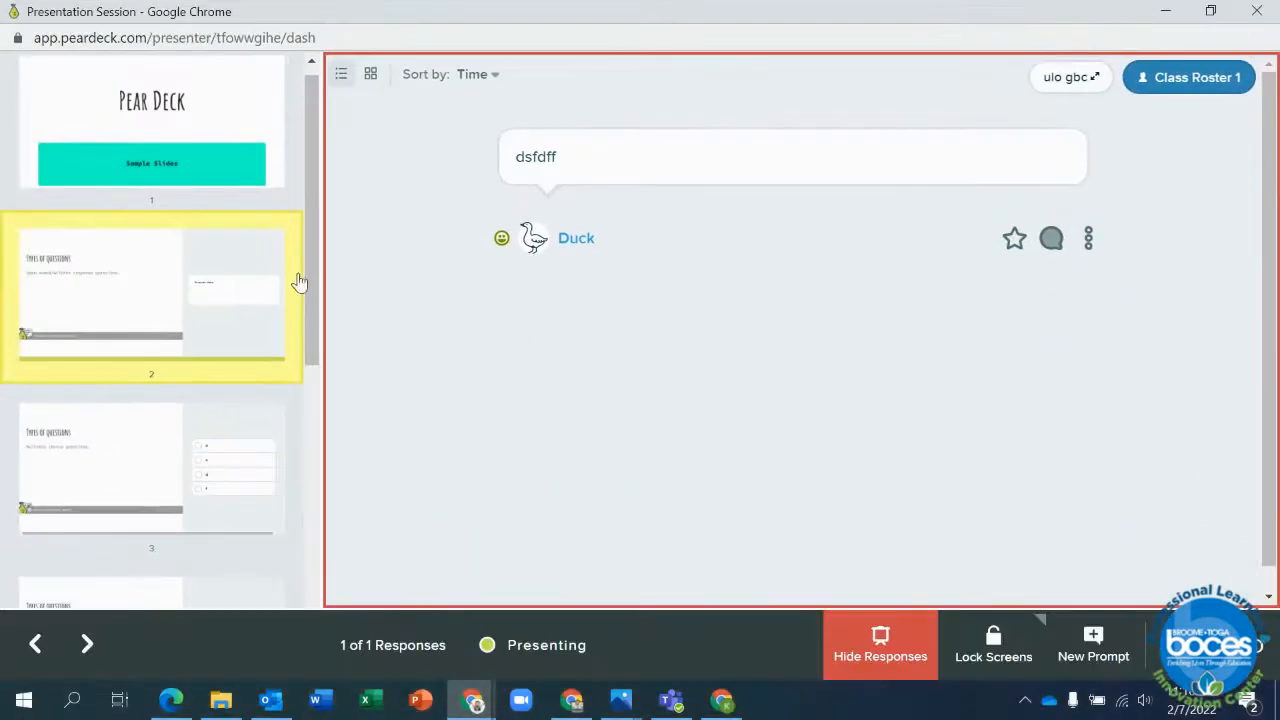
Present the draggable question on slide 6 and check the slide in the projector window behind the dashboard.
scroll(178, 289, down, 3)
scroll(182, 288, down, 5)
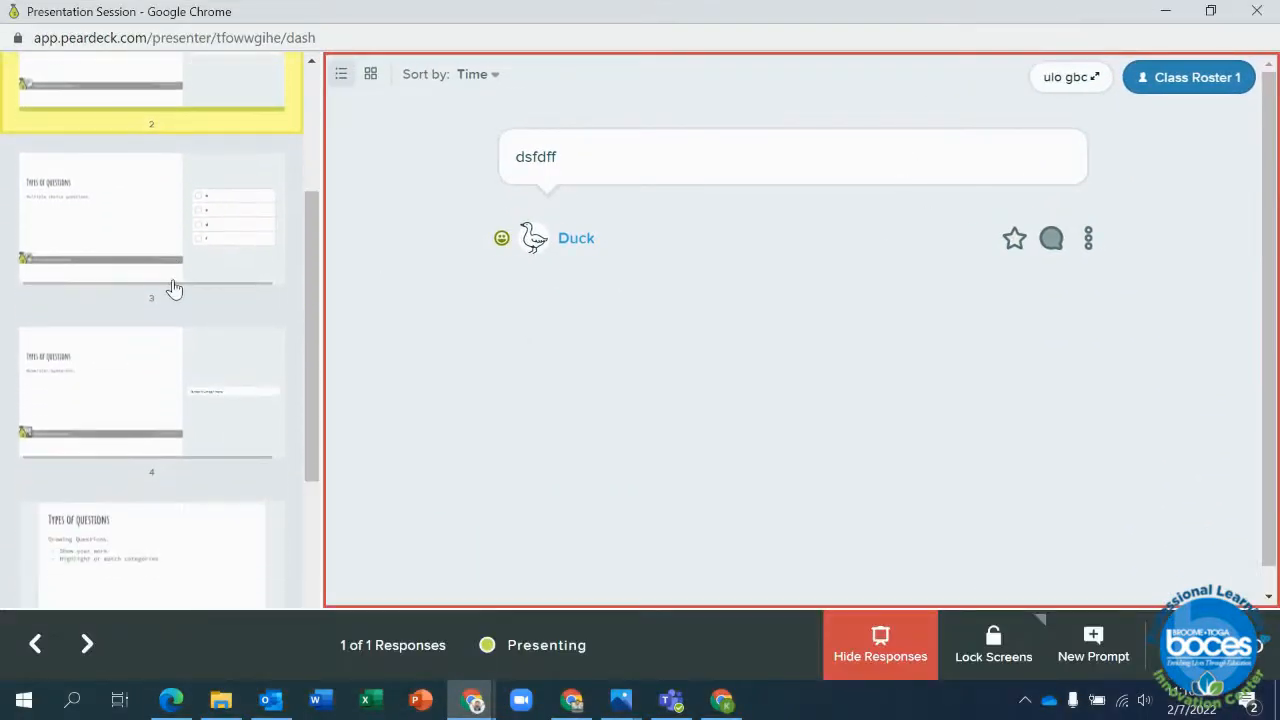
scroll(181, 314, down, 3)
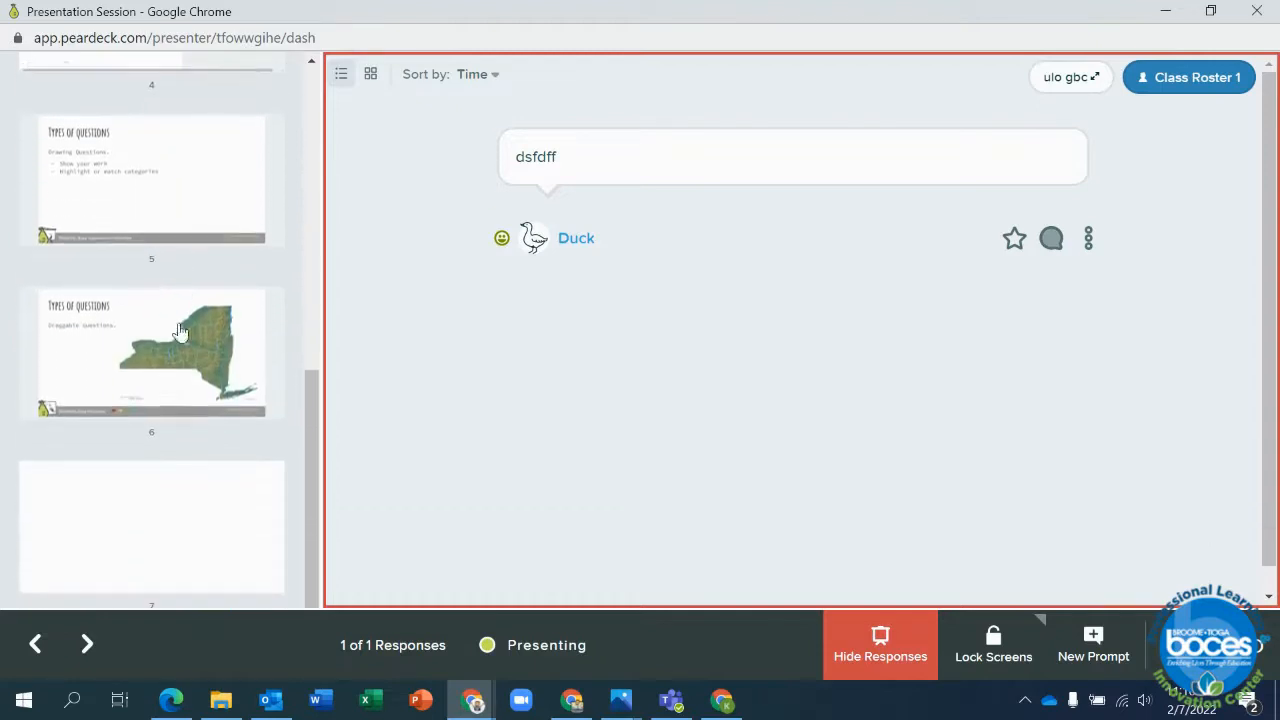
click(160, 378)
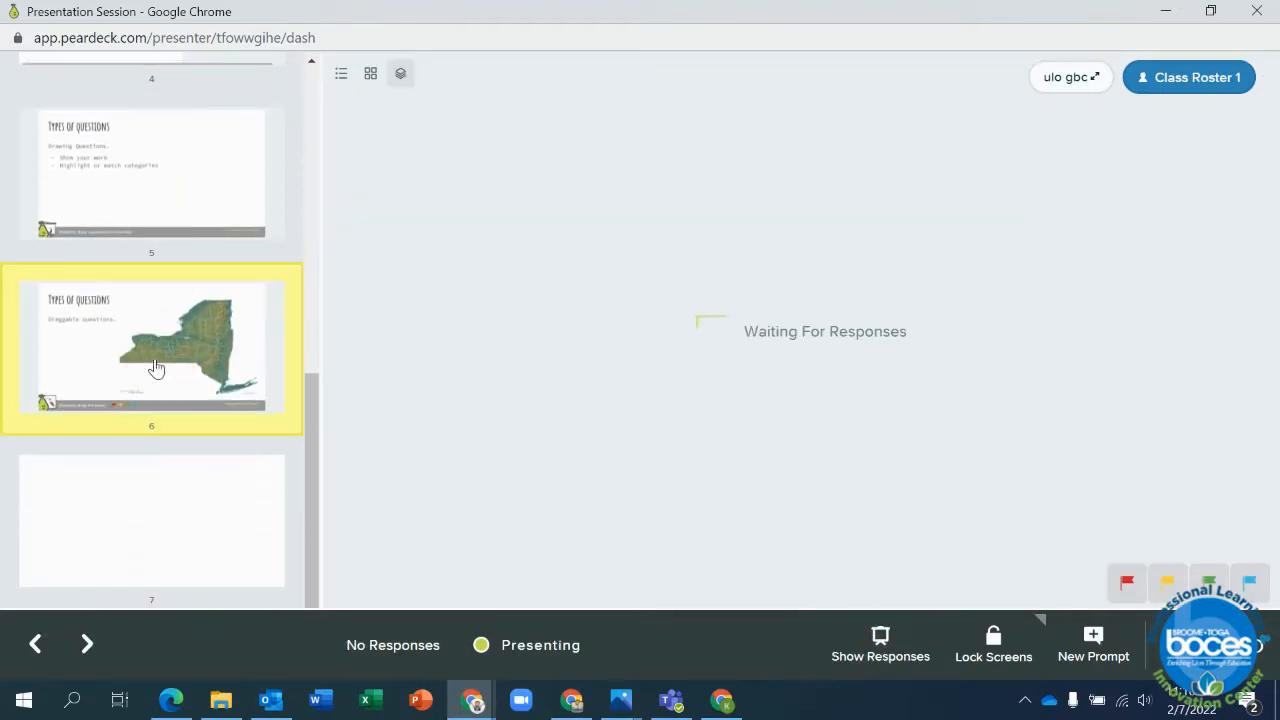
drag(436, 7, 457, 589)
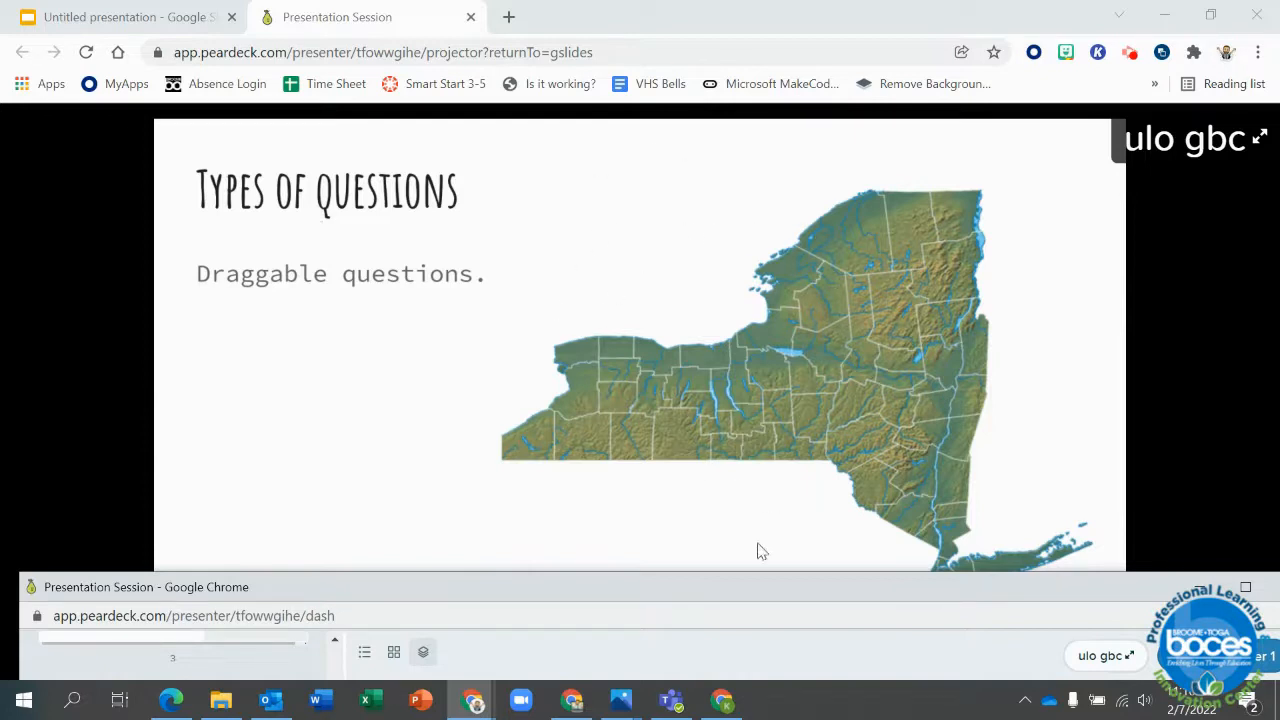
drag(760, 597, 706, 6)
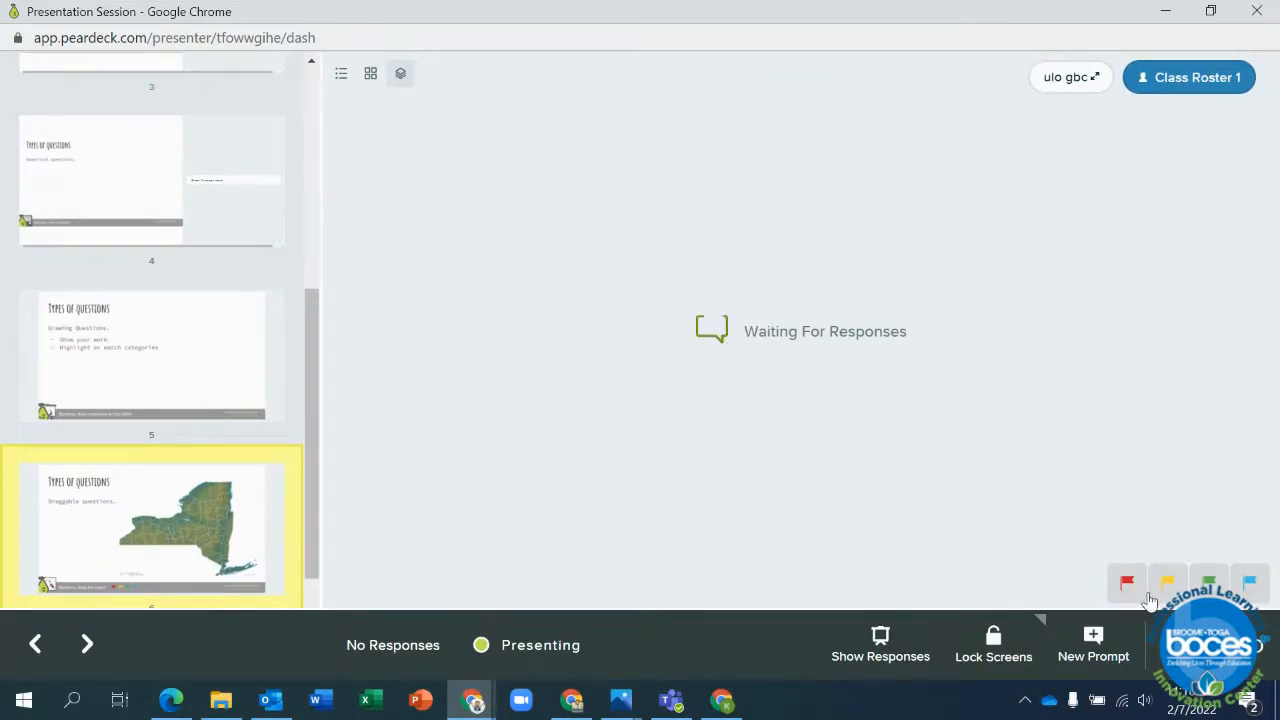
Add the Draggable prompt "Drag your dot to how you are feeling" during class and check it in the projector window.
click(1096, 644)
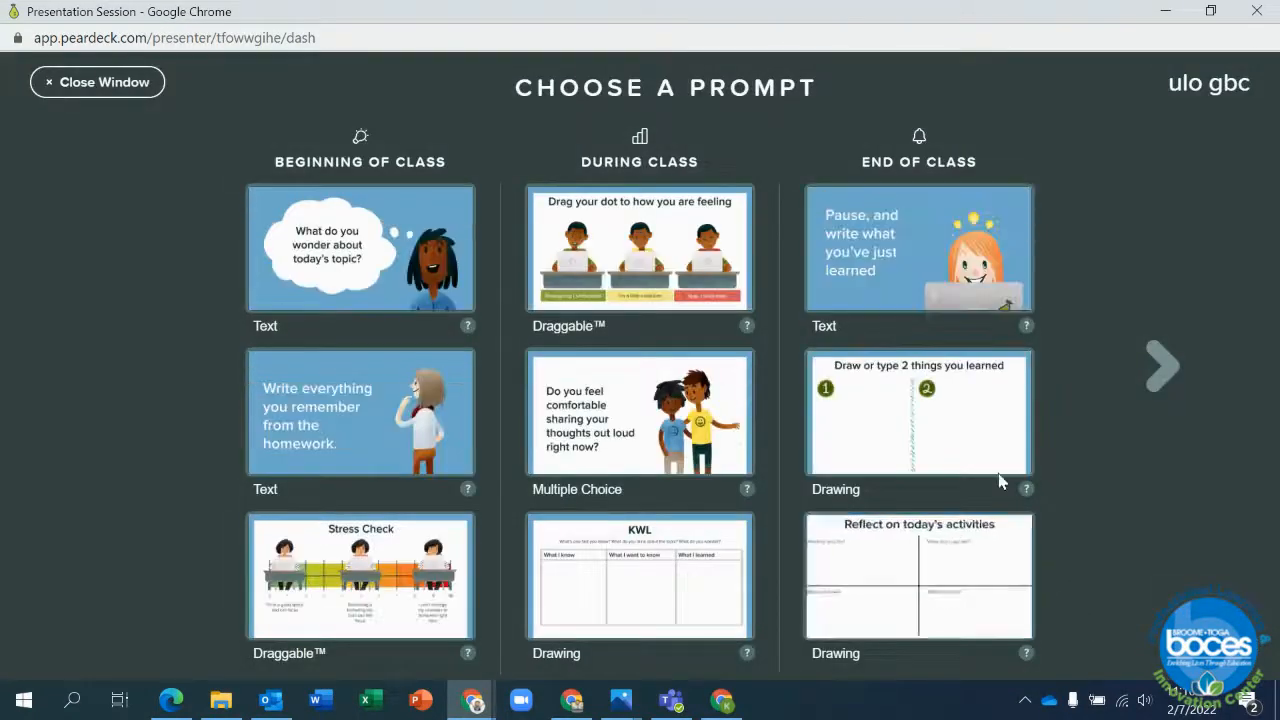
click(679, 250)
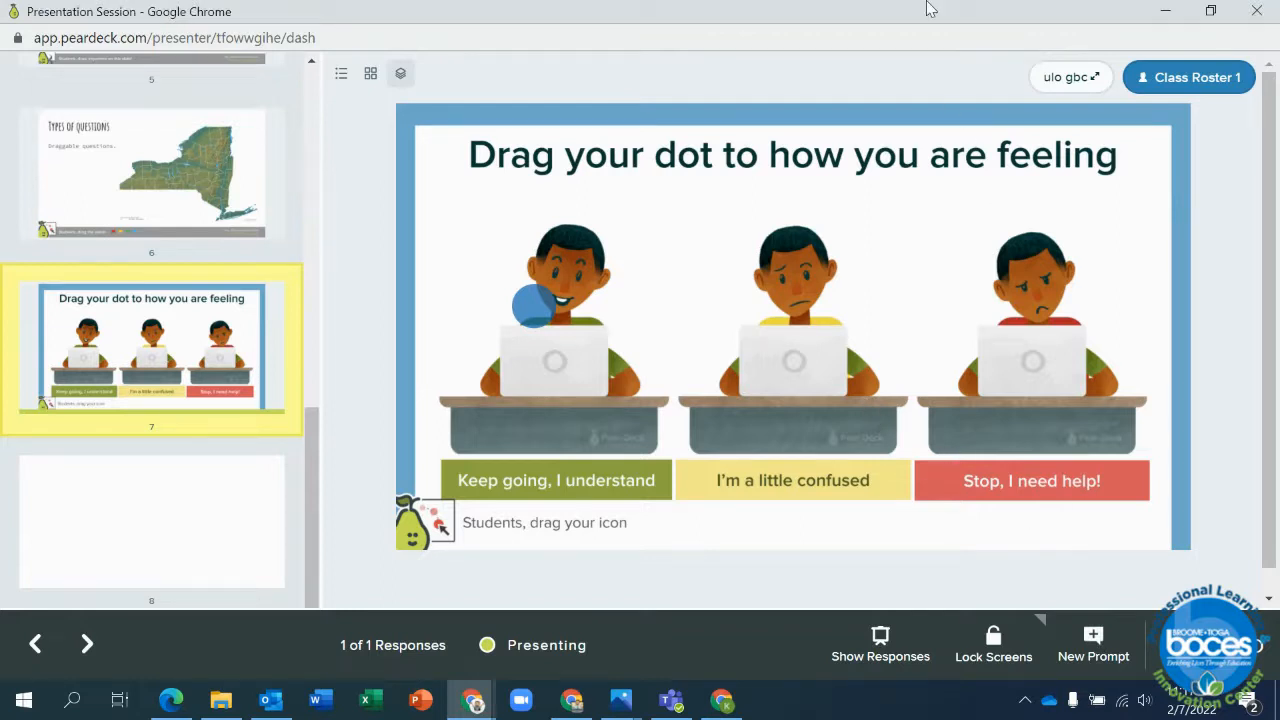
drag(928, 10, 990, 388)
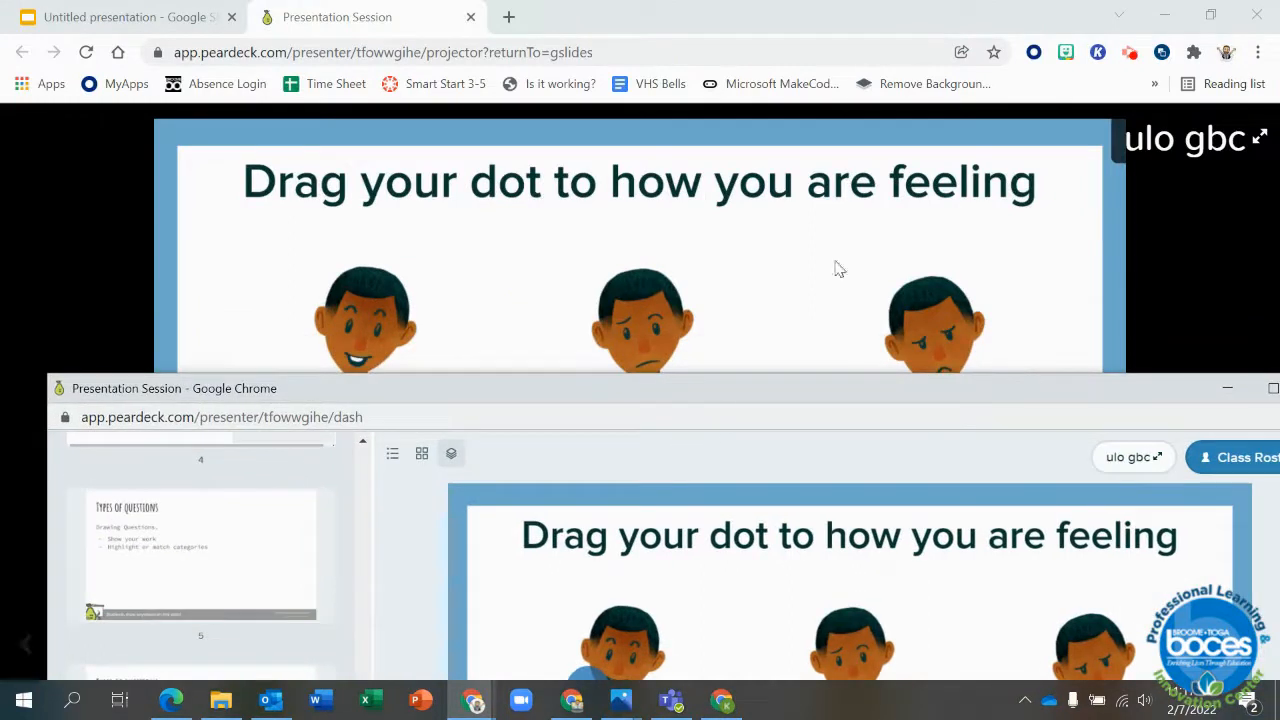
drag(839, 374, 826, 20)
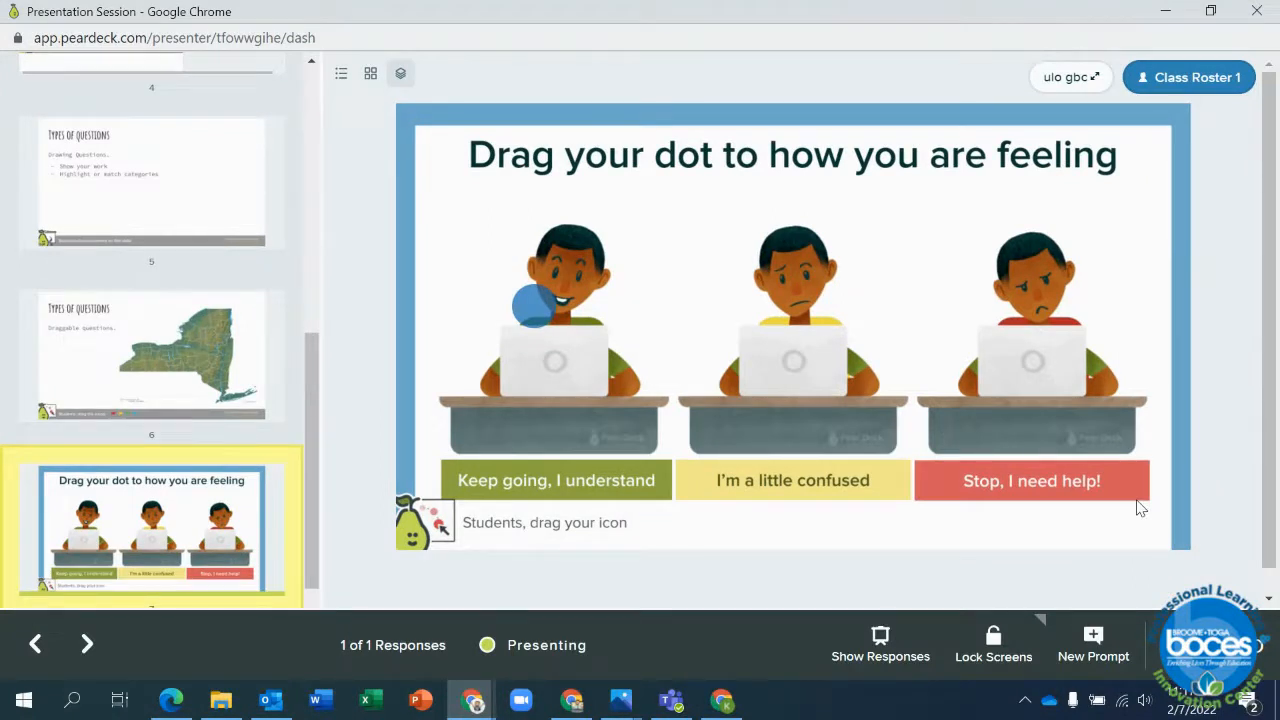
End the session, saving it under the name "Sample Pear Deck 2/7 a", and open its Reflect & Review.
click(1212, 645)
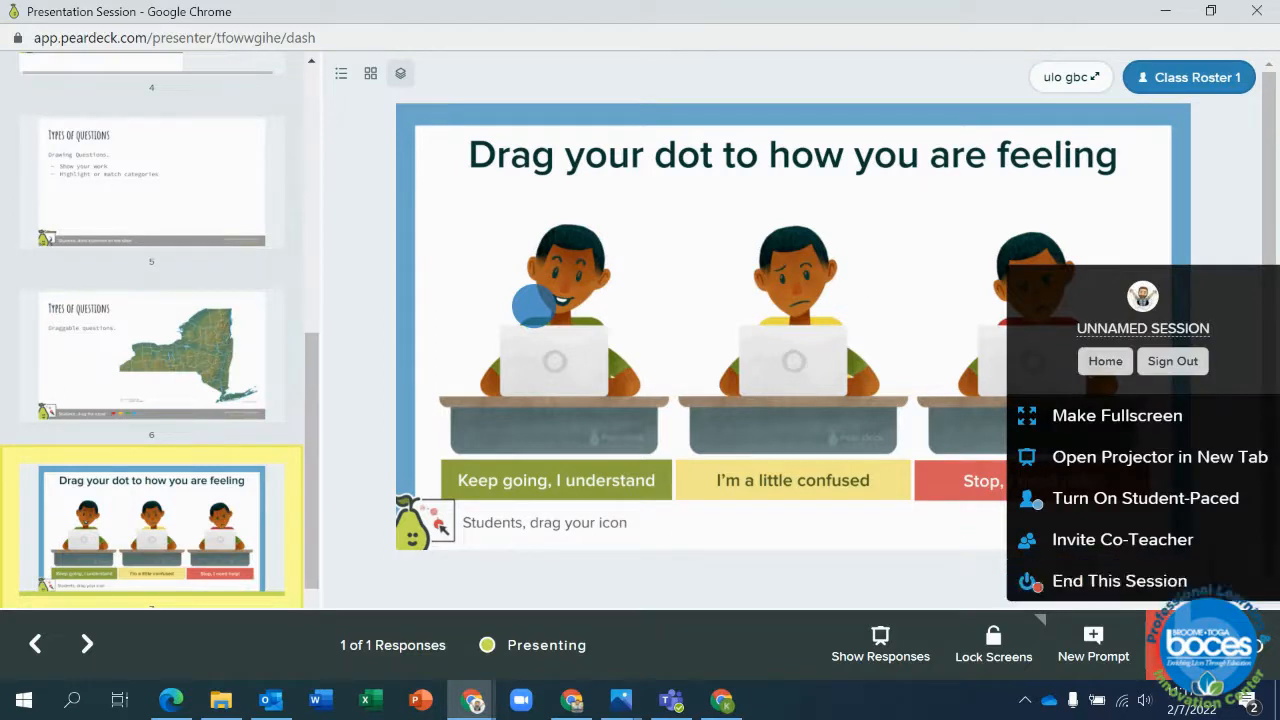
click(1119, 581)
click(541, 394)
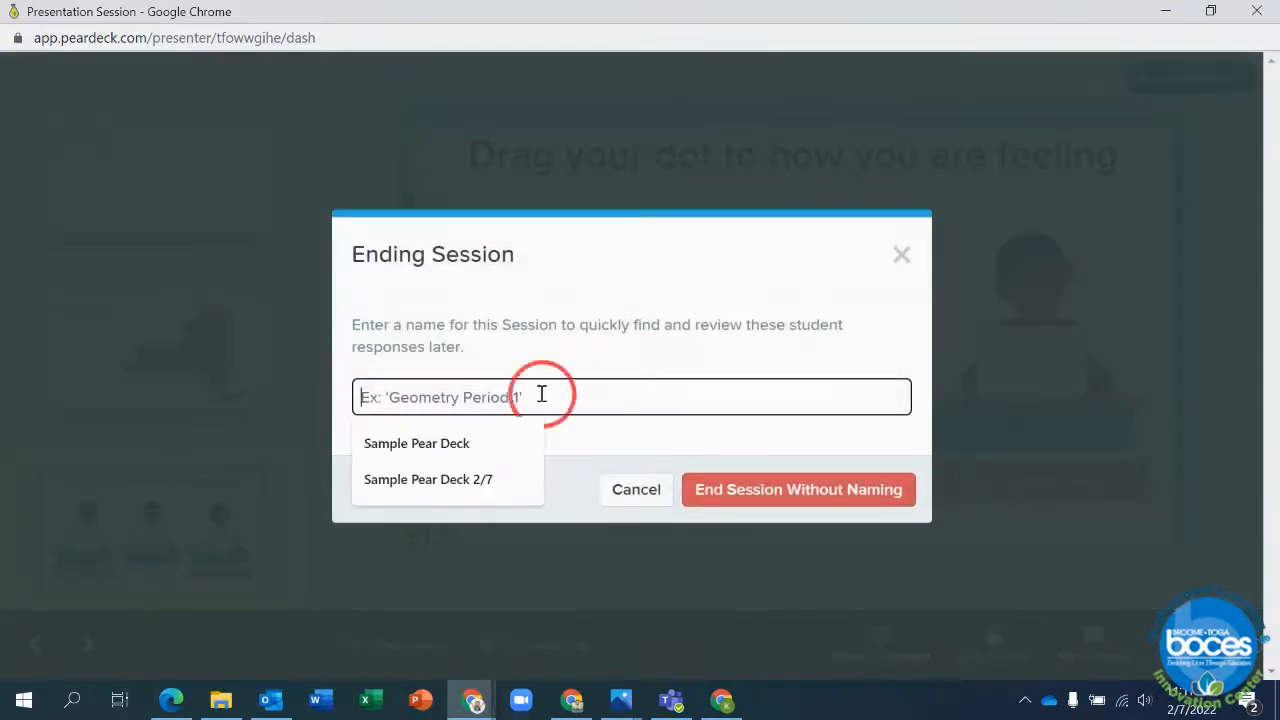
click(501, 479)
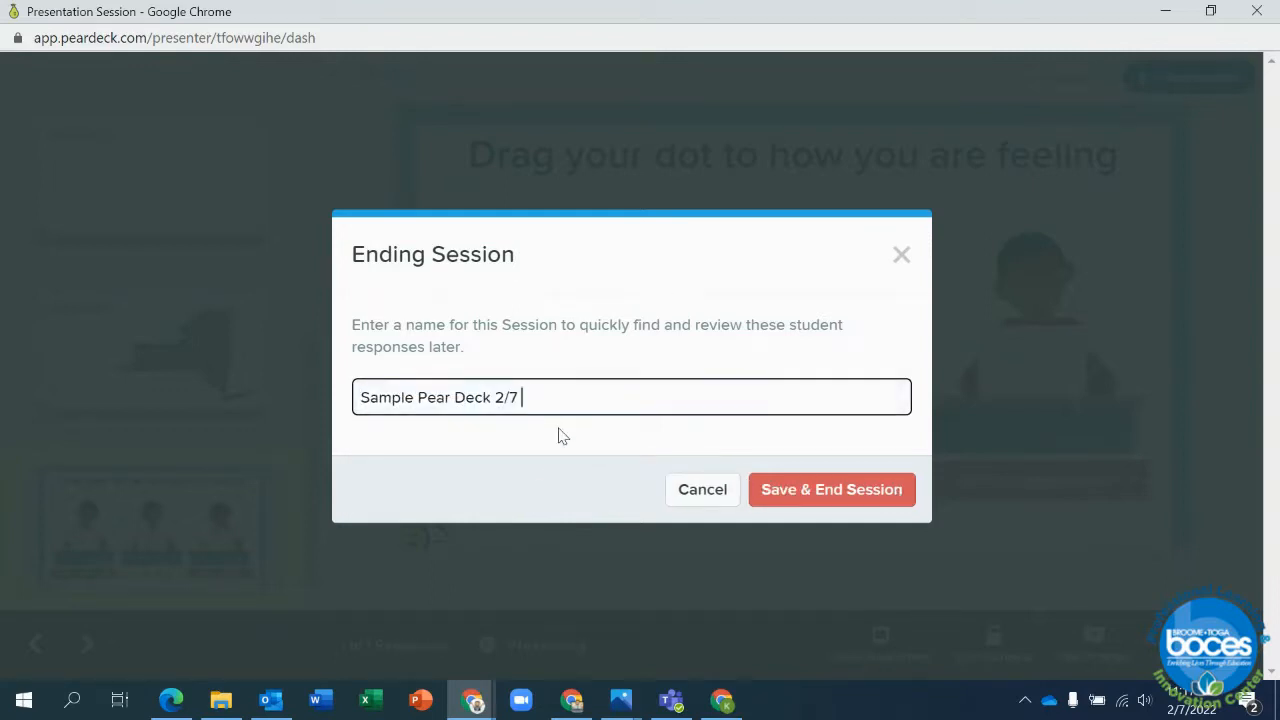
click(773, 491)
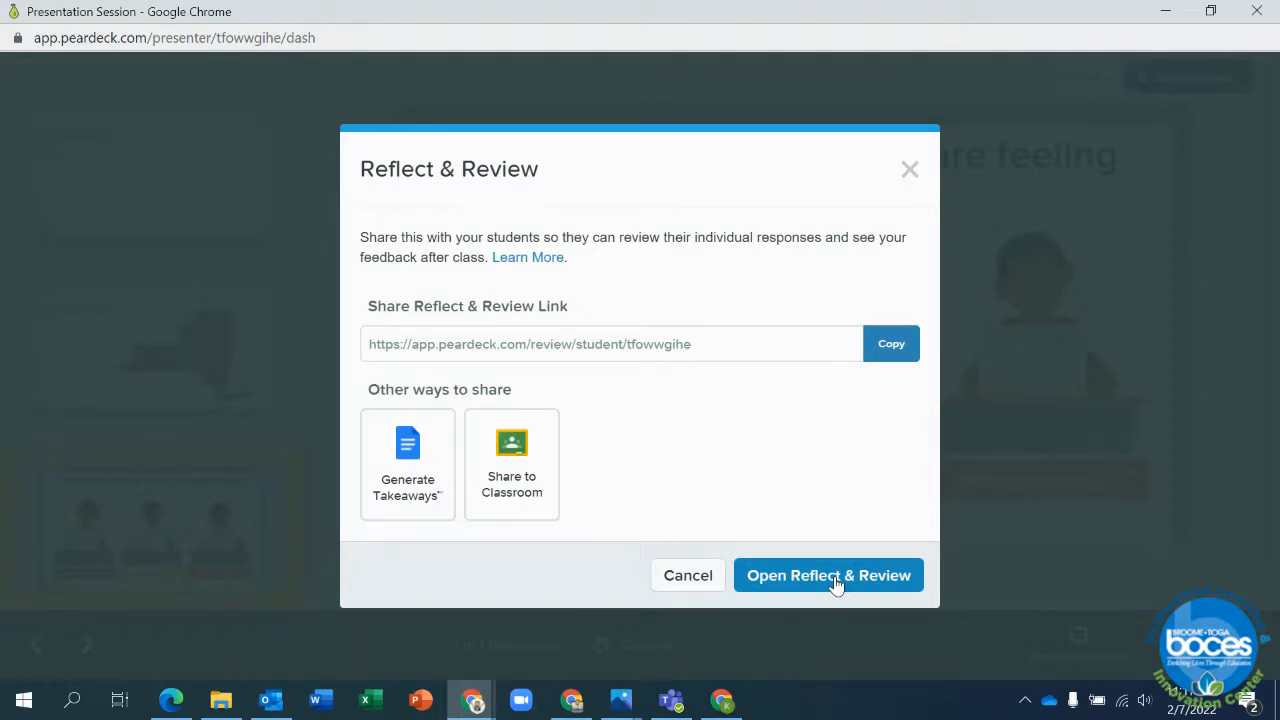
click(835, 585)
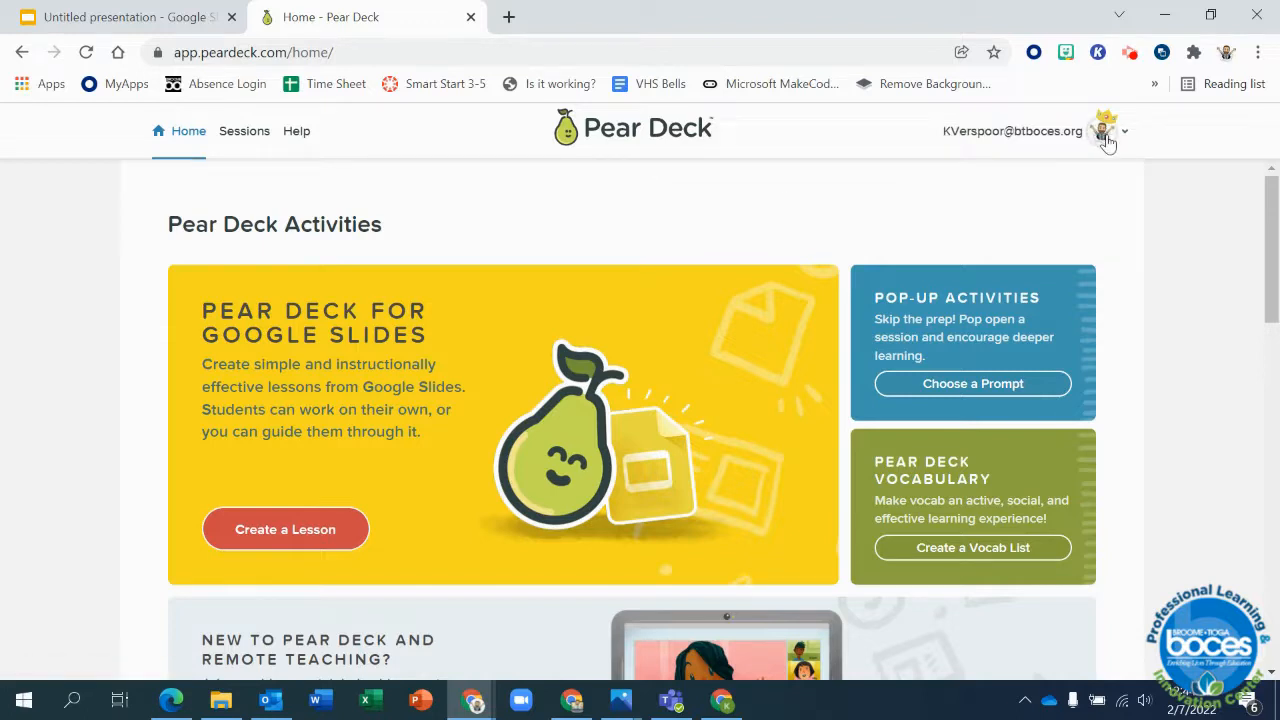
Open the Sessions list and look through the recent sessions and their statuses.
click(245, 138)
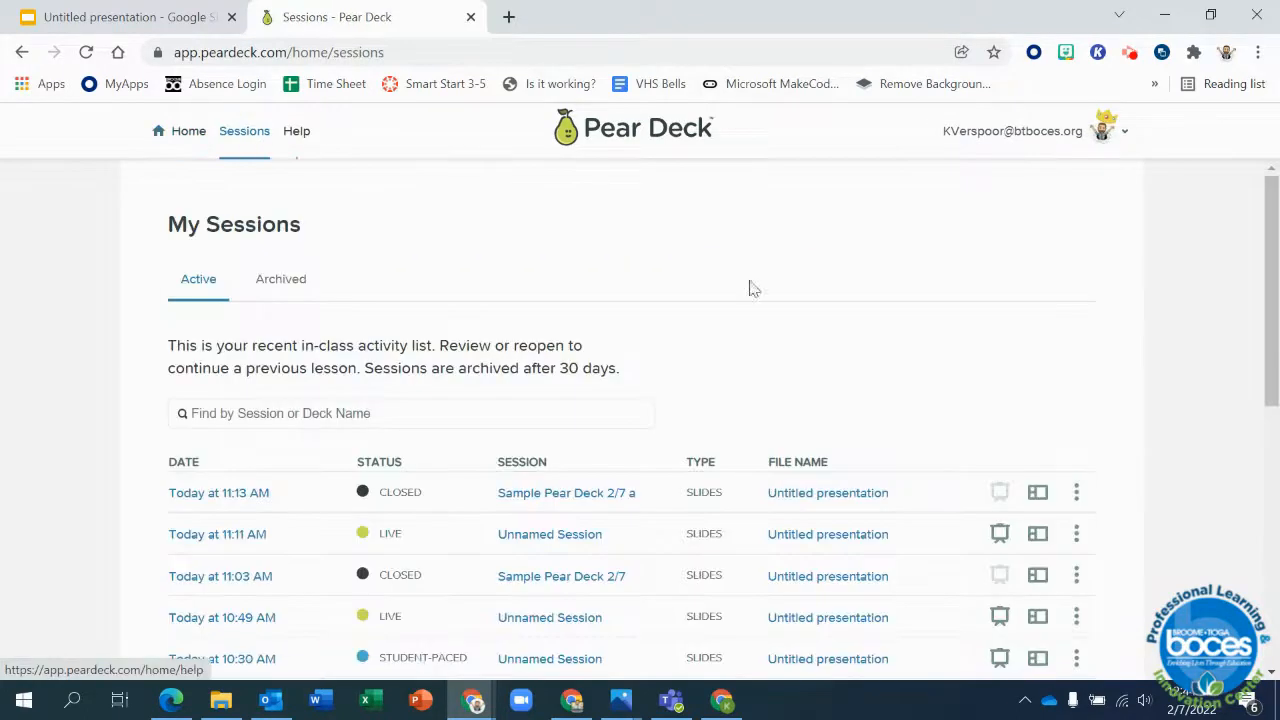
scroll(1100, 410, down, 2)
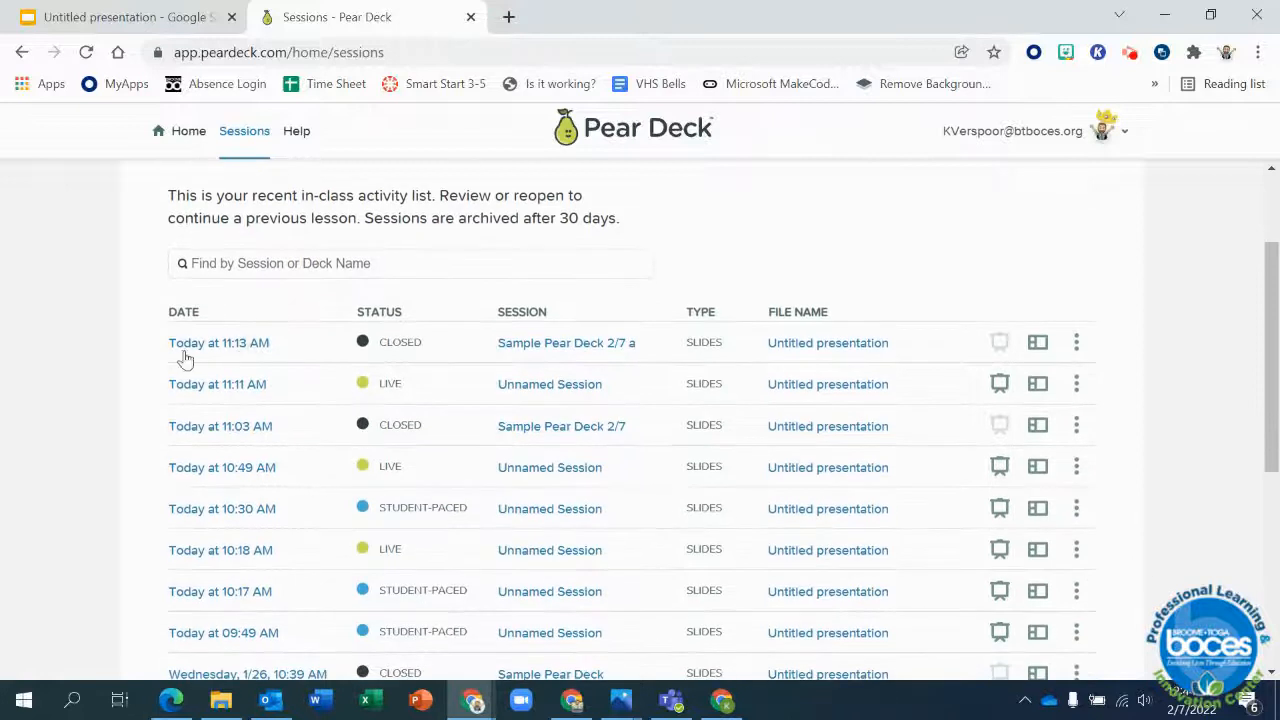
scroll(235, 485, down, 1)
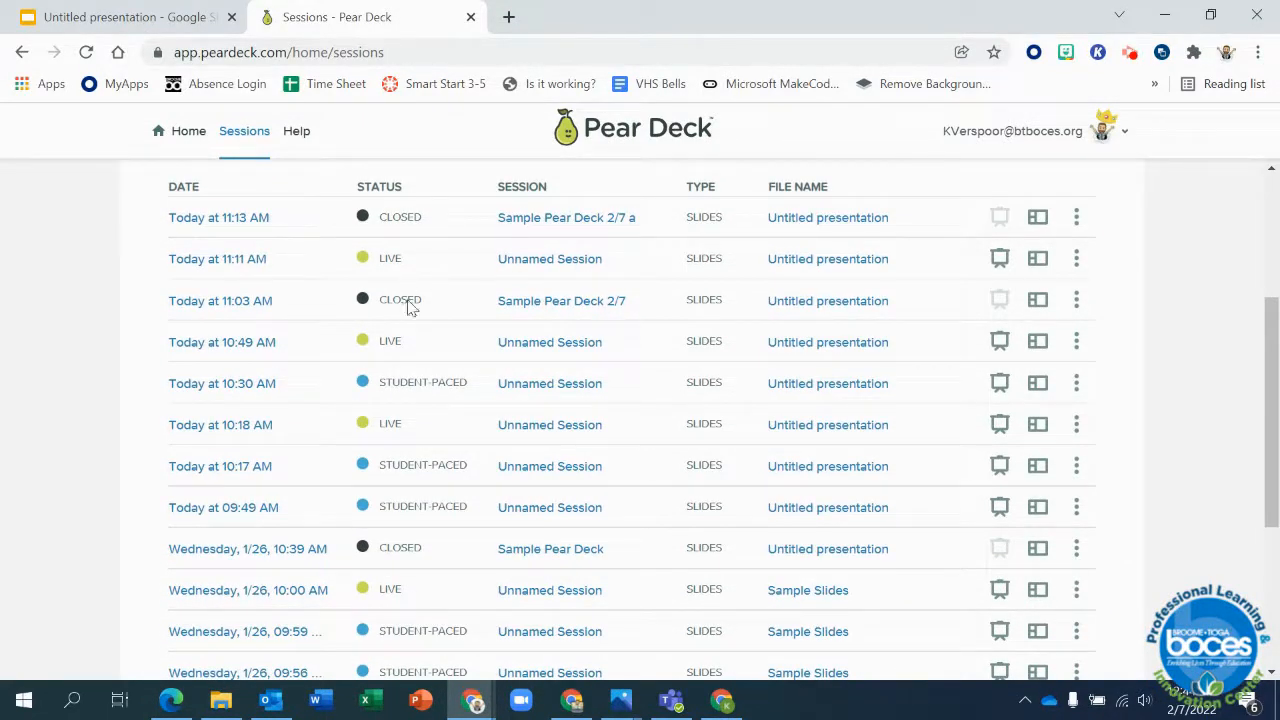
scroll(586, 491, down, 1)
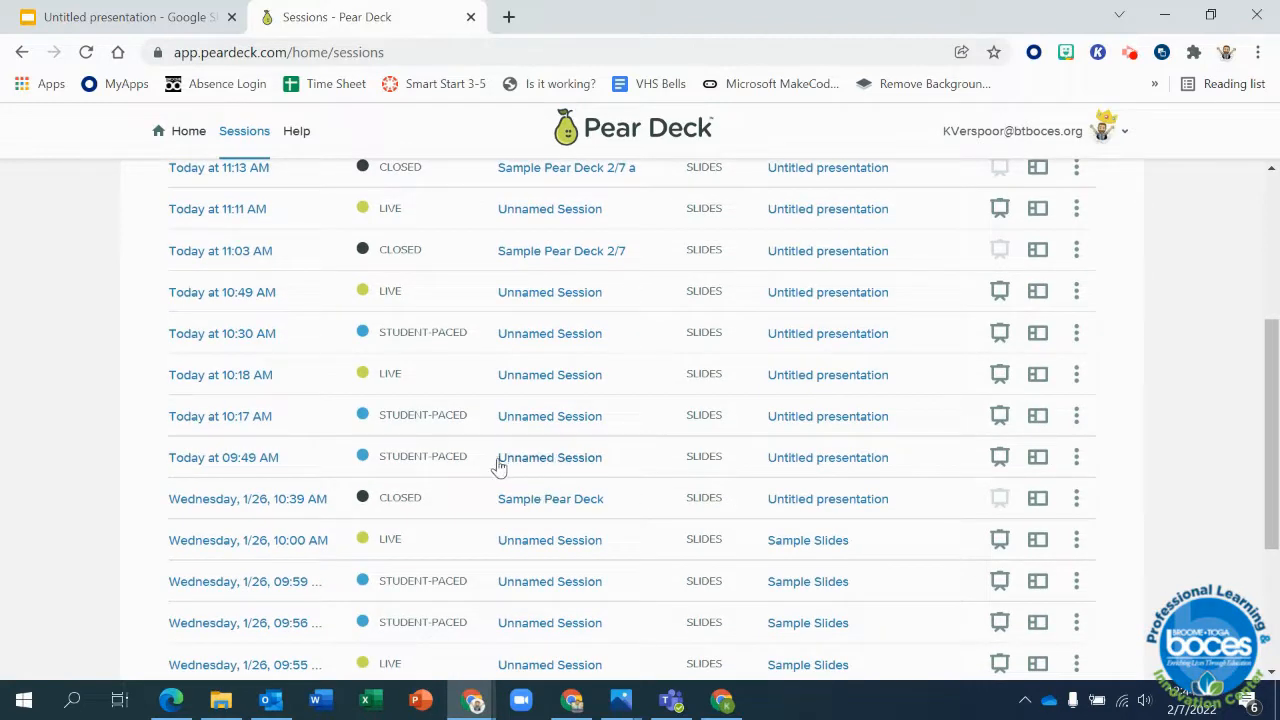
Turn off student pacing for the Wednesday, 1/26, 09:59 Sample Slides session and end that session.
click(1077, 581)
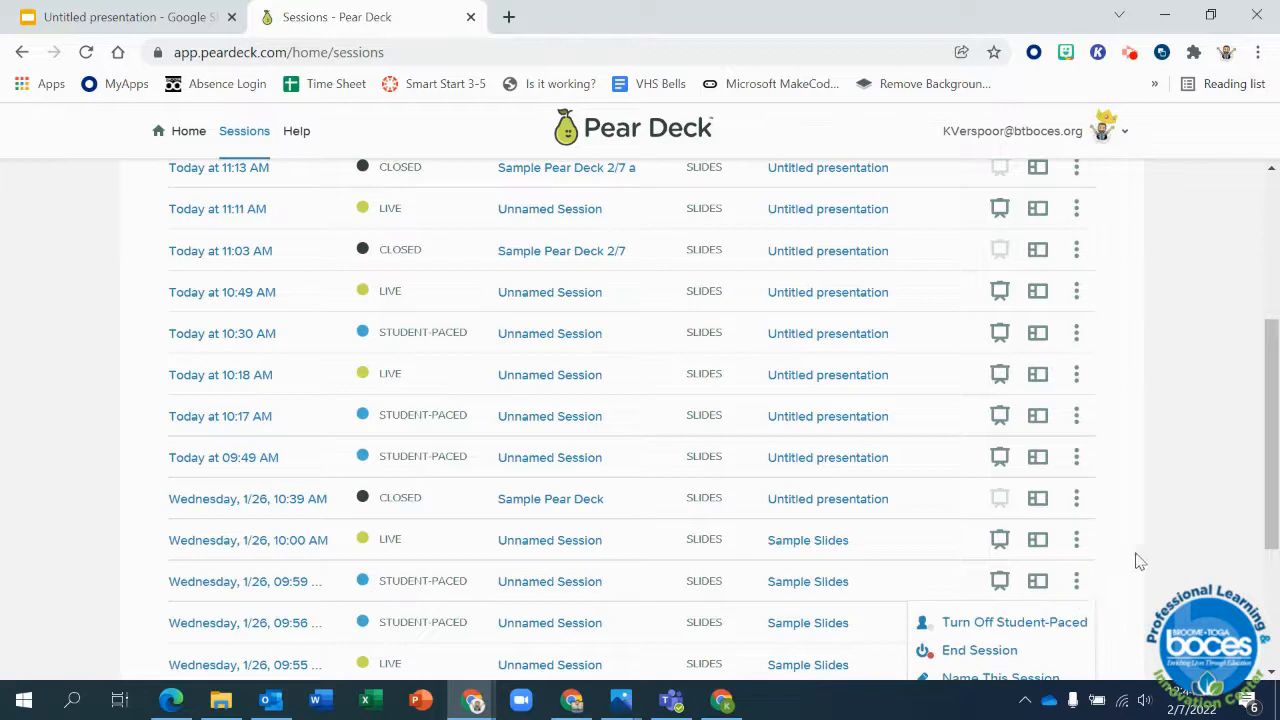
scroll(1134, 555, down, 2)
click(1075, 509)
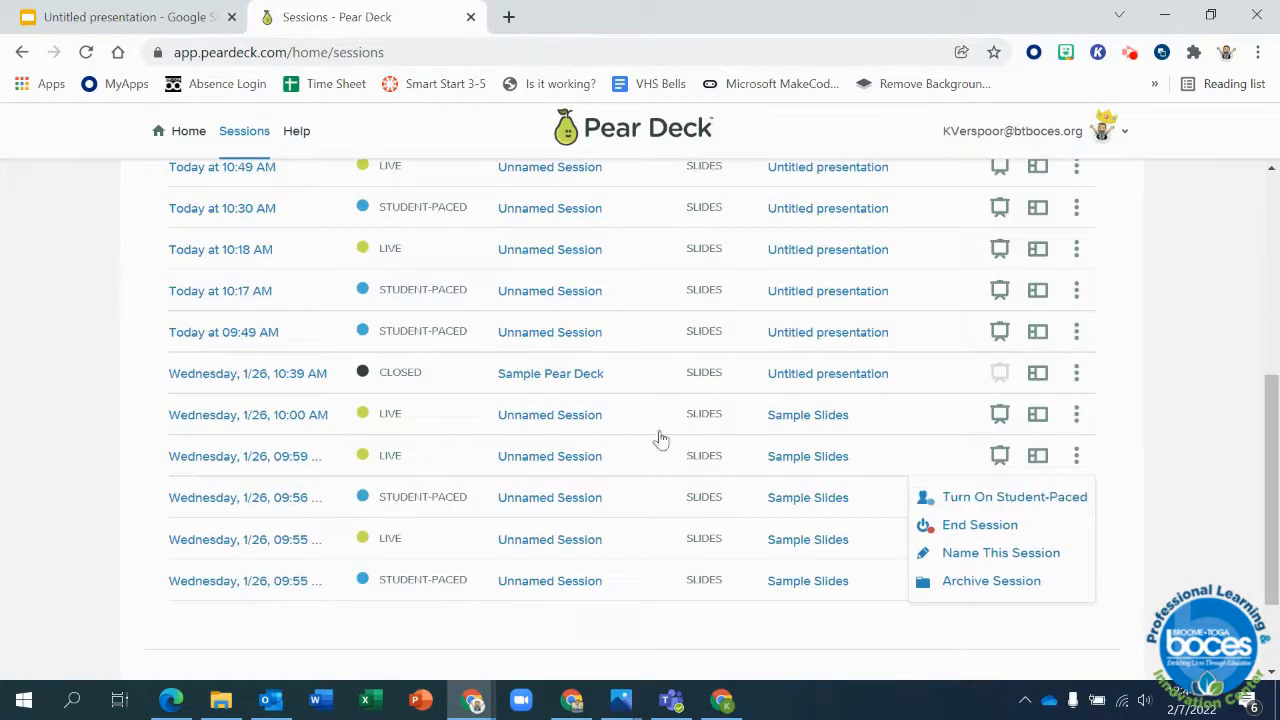
click(986, 528)
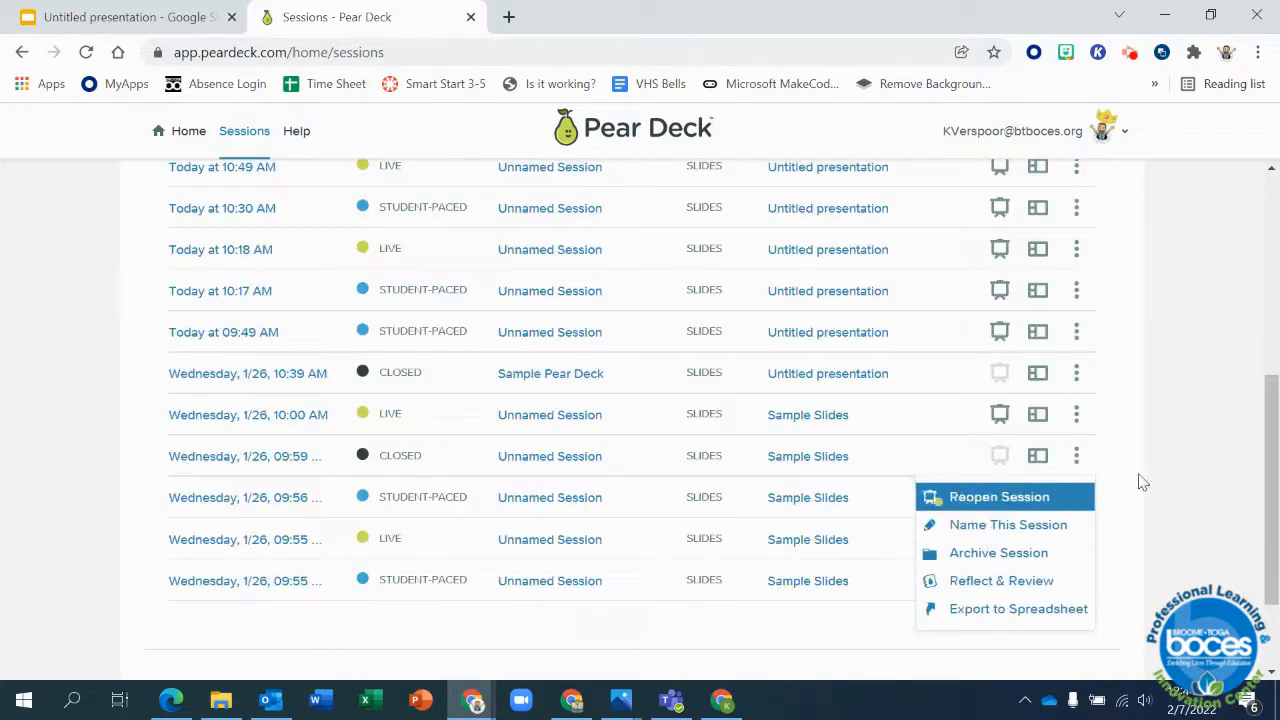
scroll(1118, 452, up, 1)
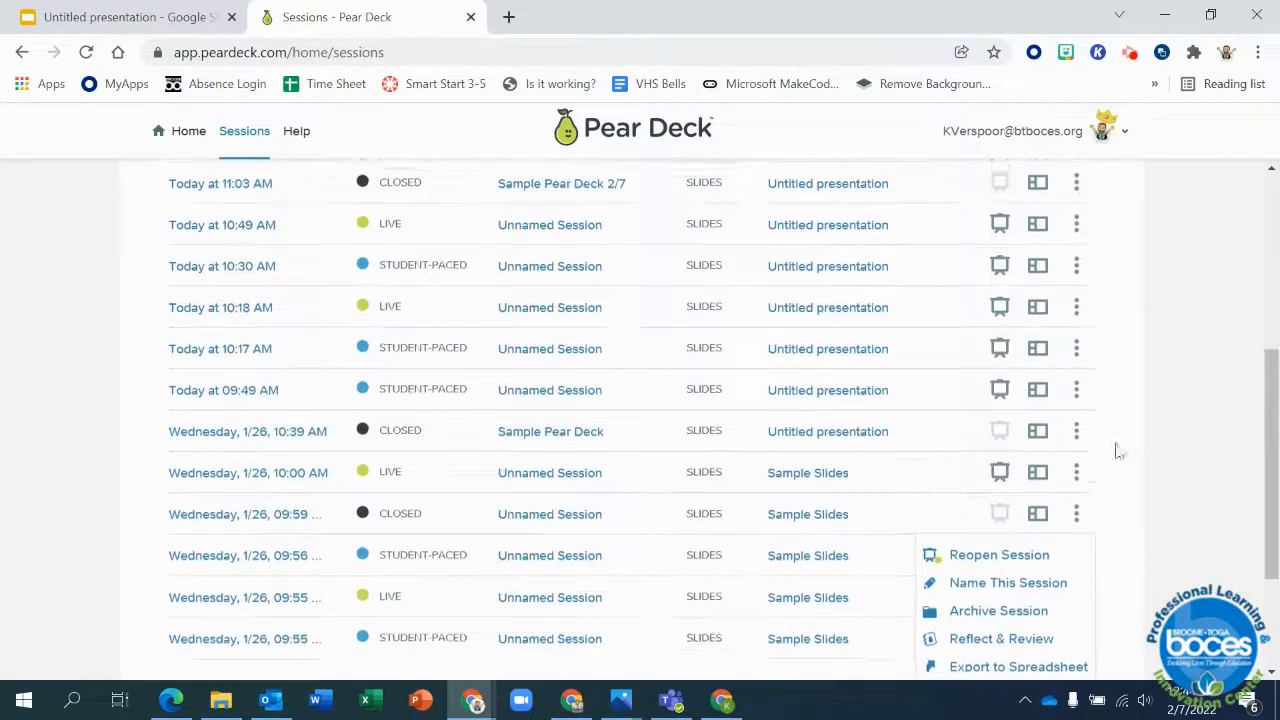
click(1118, 452)
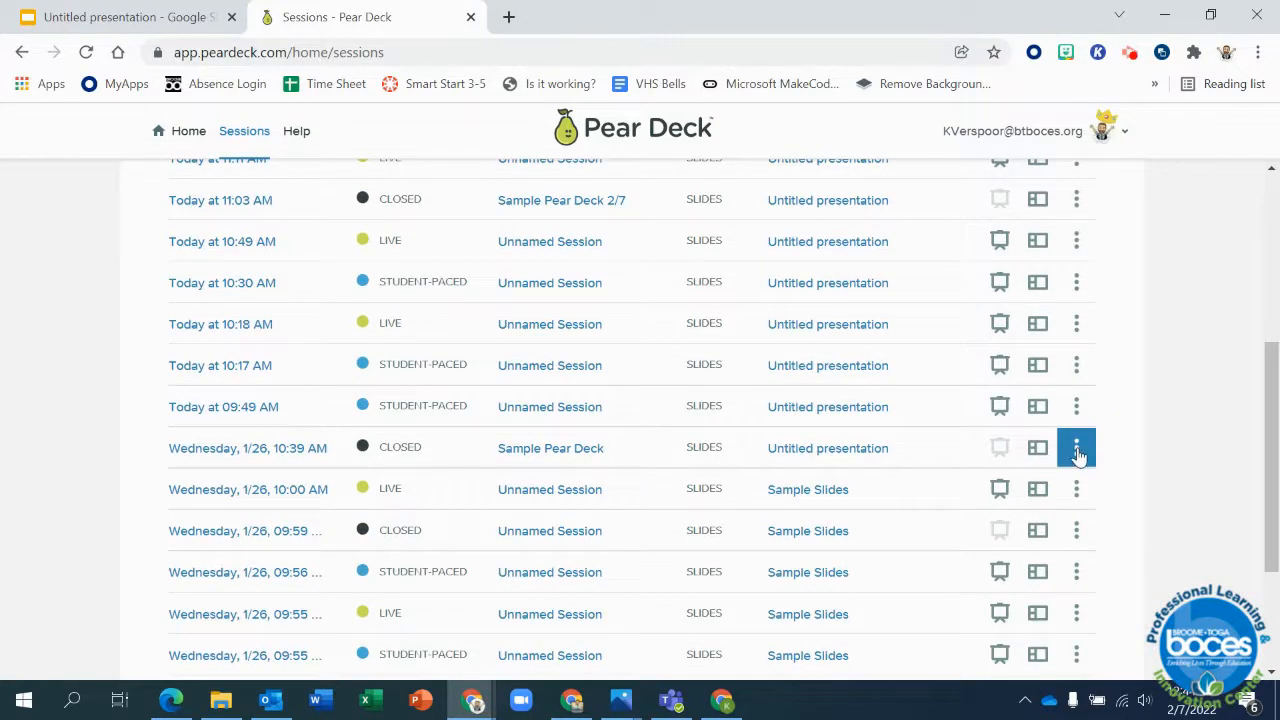
Open Reflect & Review for the closed "Sample Pear Deck" session from Wednesday, 1/26, 10:39 AM.
click(1078, 455)
scroll(1062, 483, down, 2)
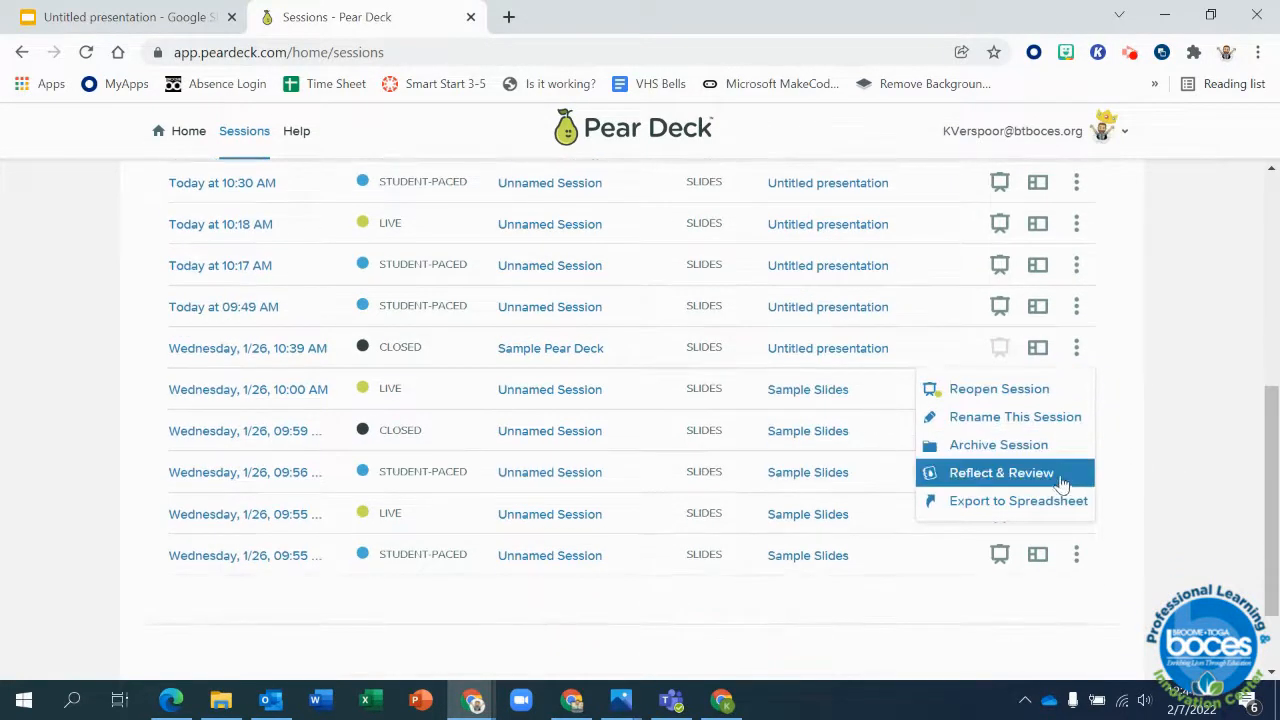
click(1047, 484)
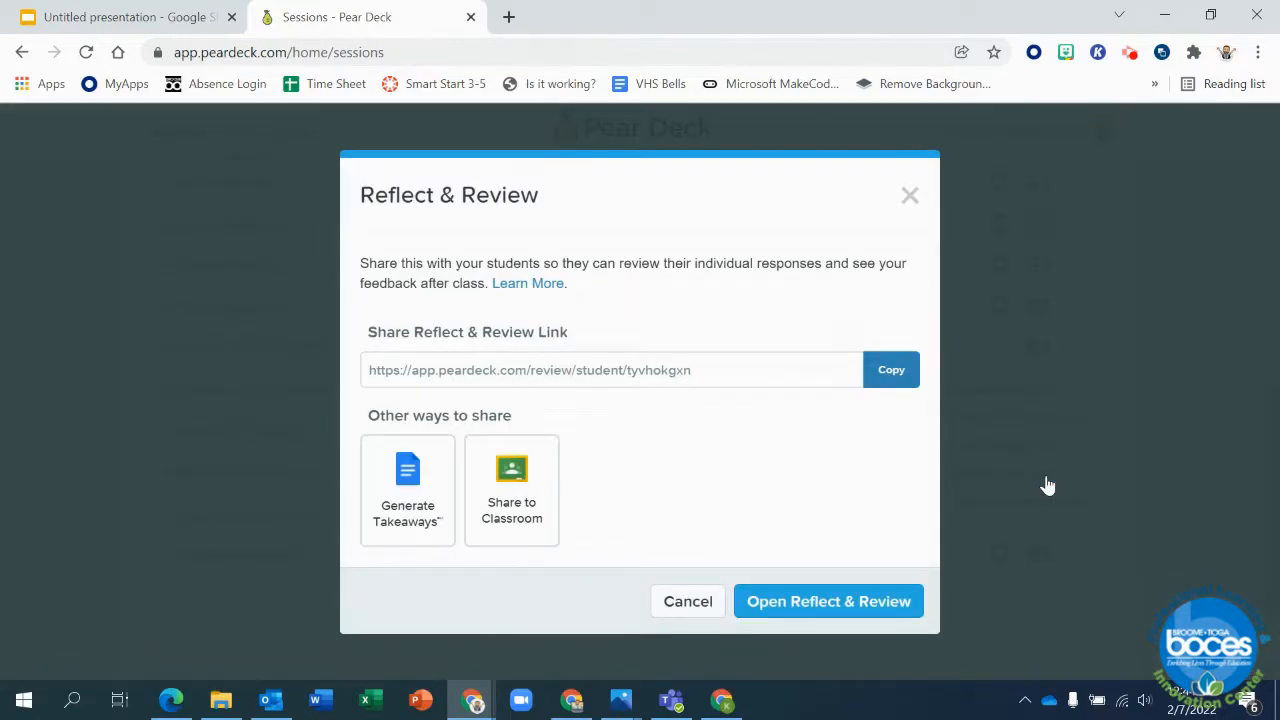
click(790, 608)
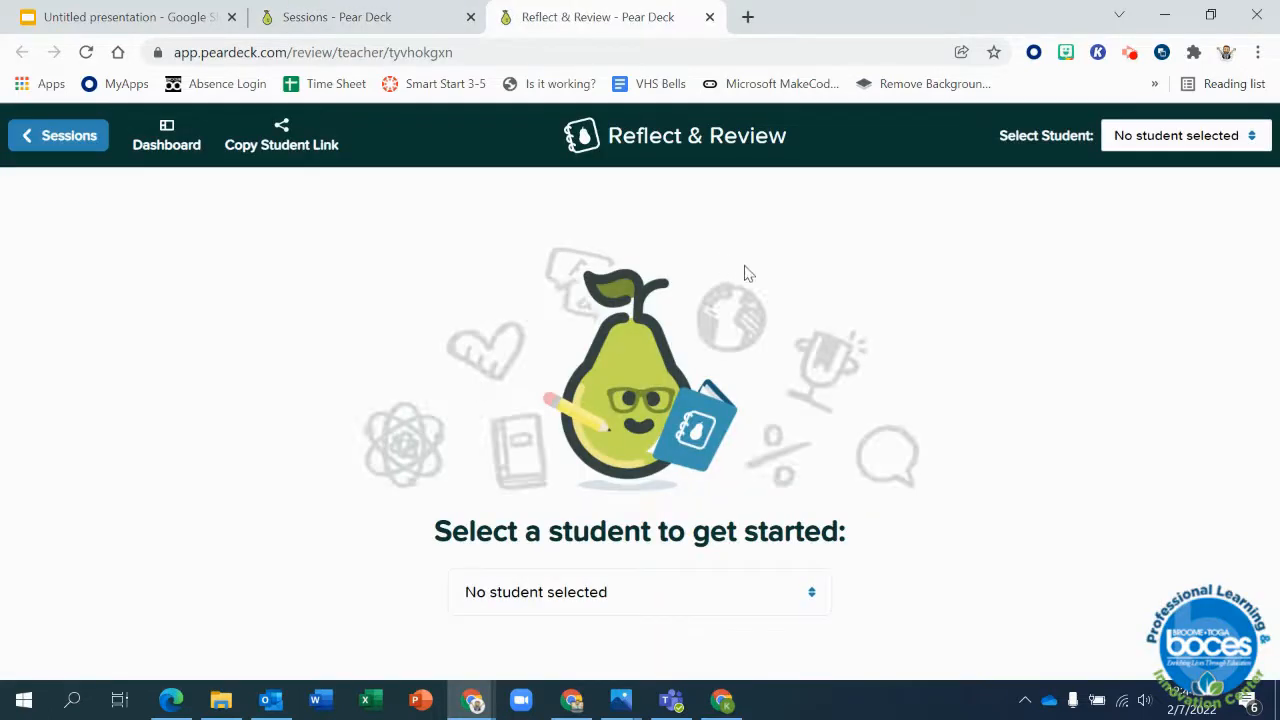
Select the student listed by full name and review that student's responses from the written-response slide through the draggable slide.
click(818, 598)
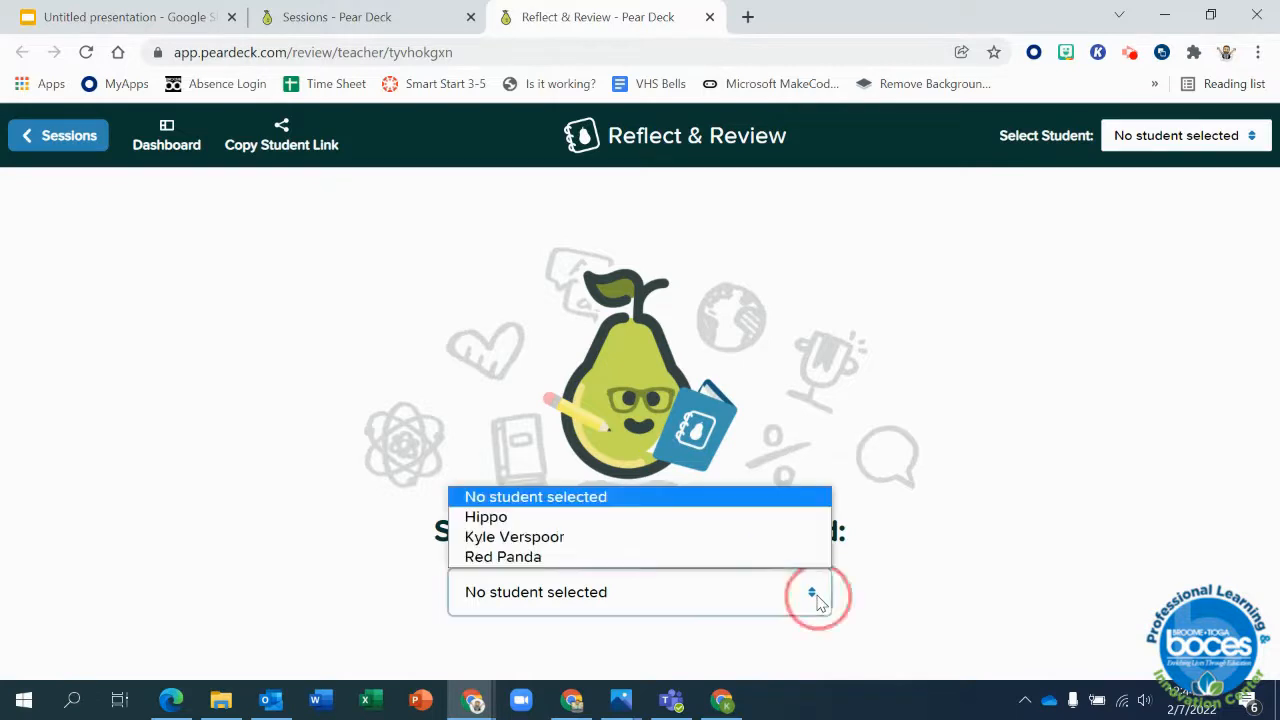
click(507, 545)
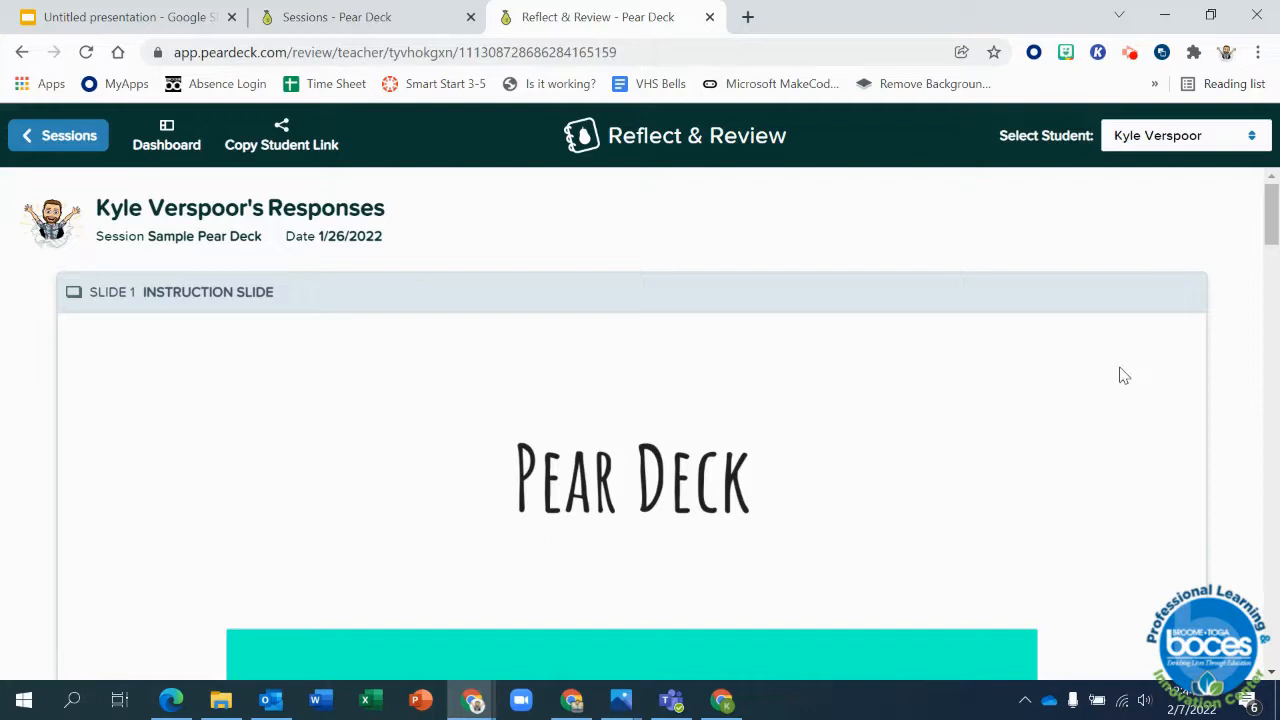
scroll(1205, 258, down, 5)
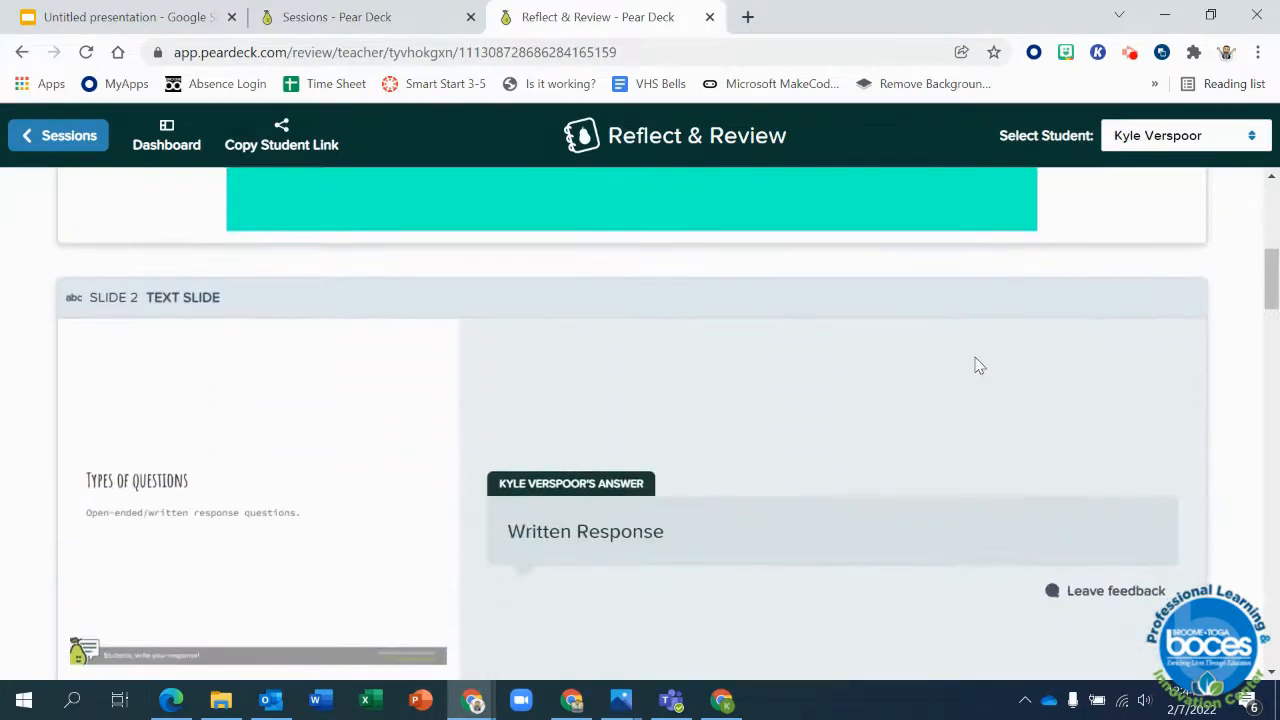
scroll(981, 352, down, 1)
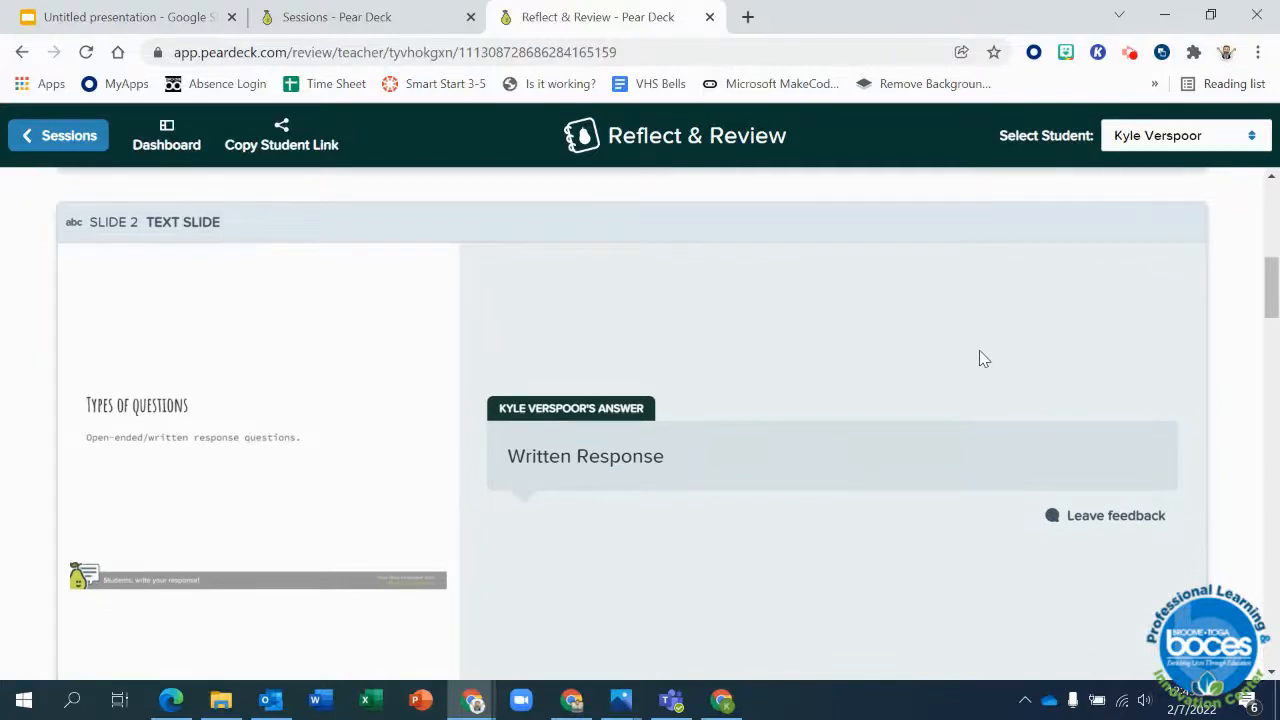
scroll(983, 358, down, 5)
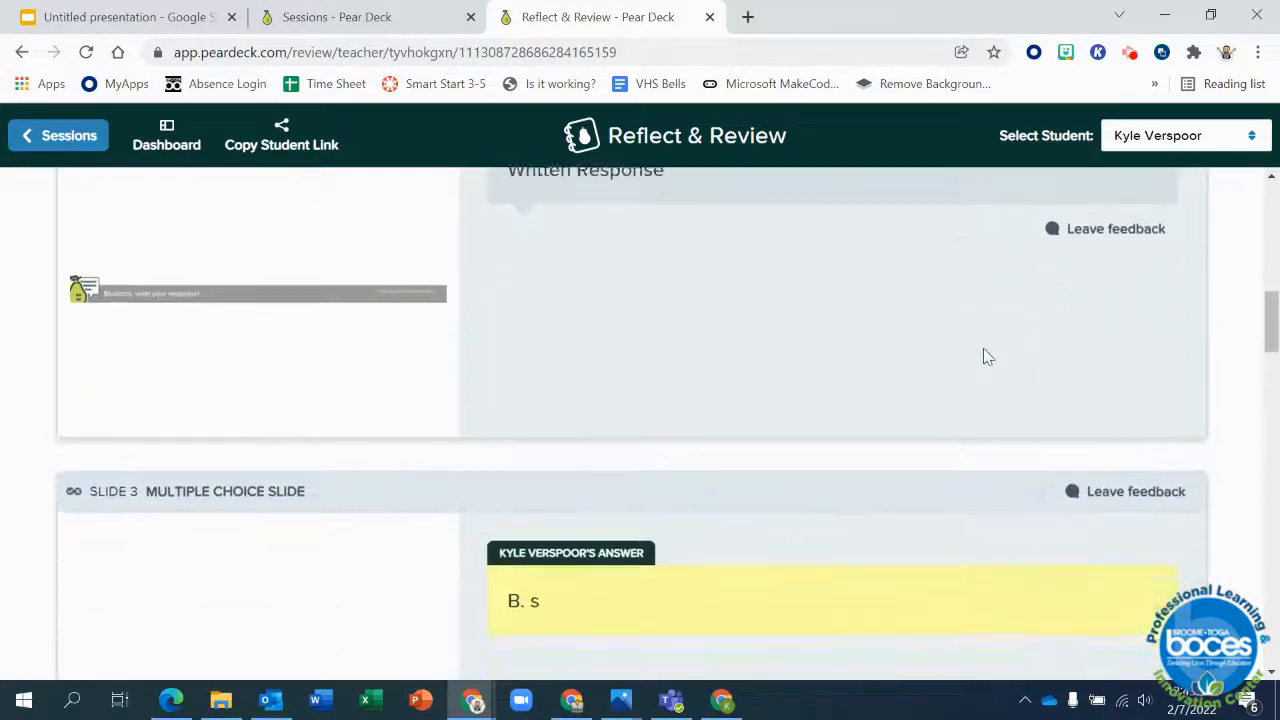
scroll(983, 357, down, 7)
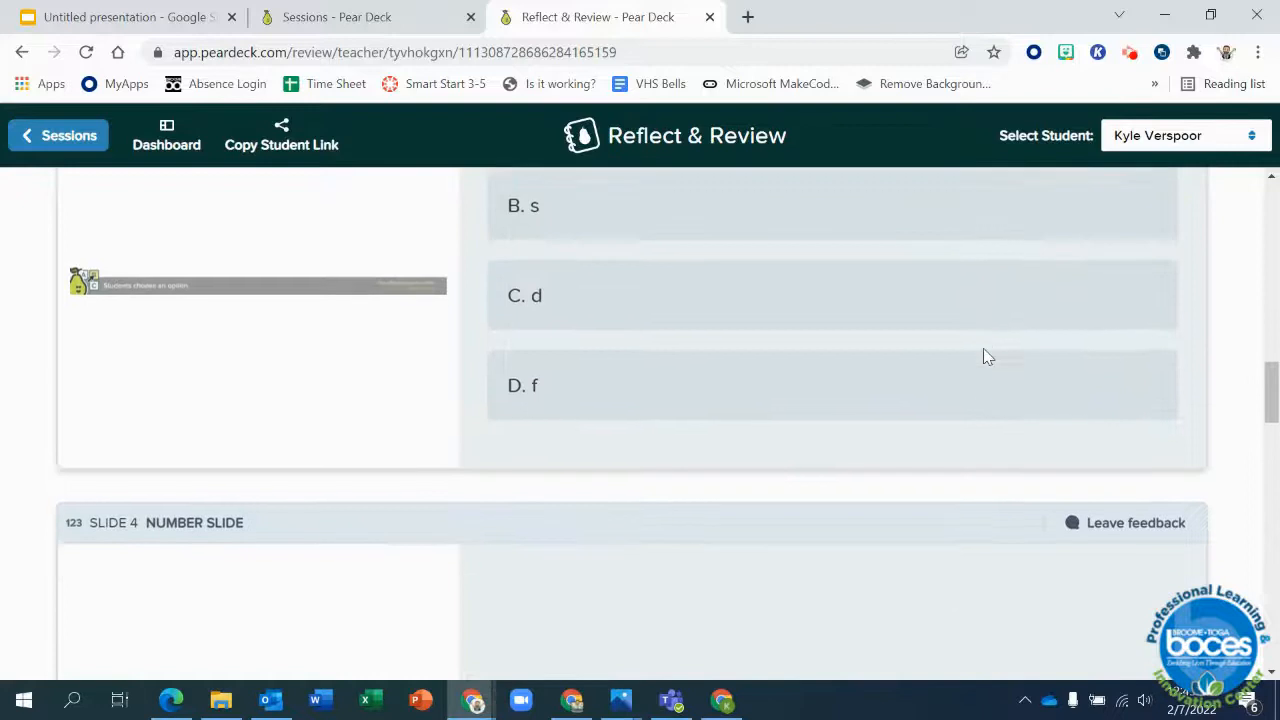
scroll(988, 357, down, 7)
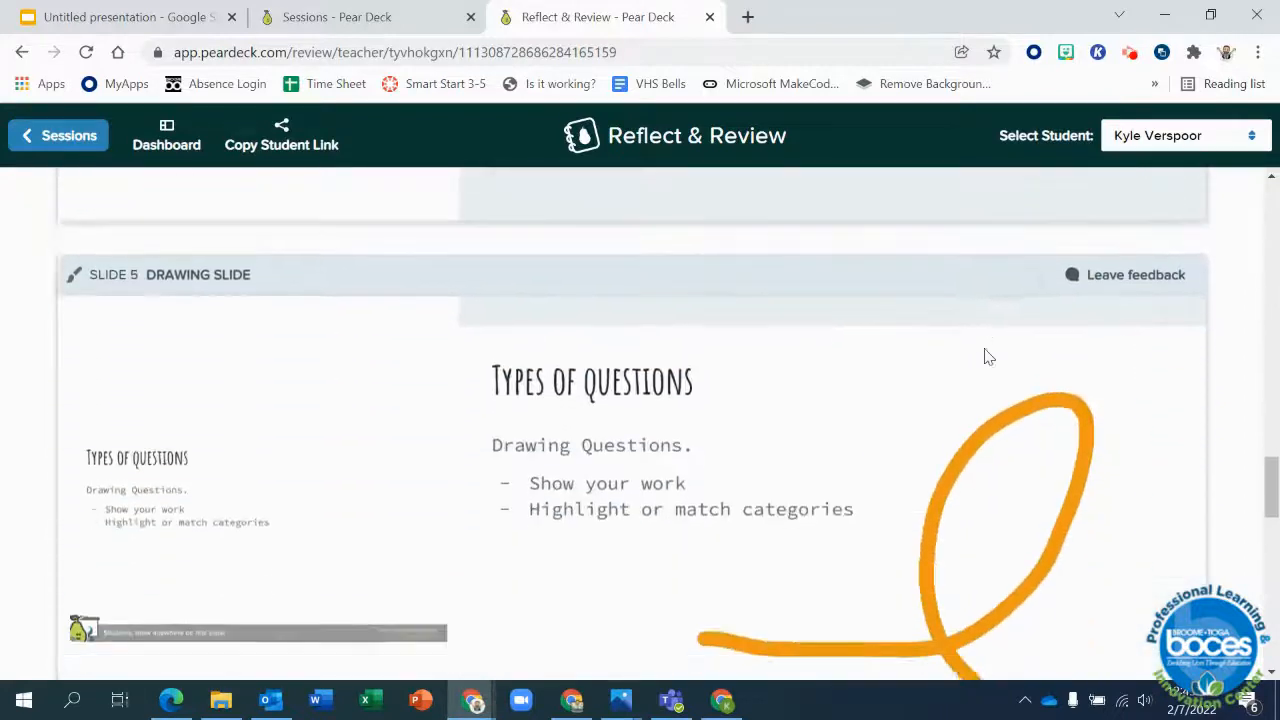
scroll(988, 357, down, 8)
Compare the draggable map responses of Red Panda, Hippo and the student listed by full name.
click(1160, 135)
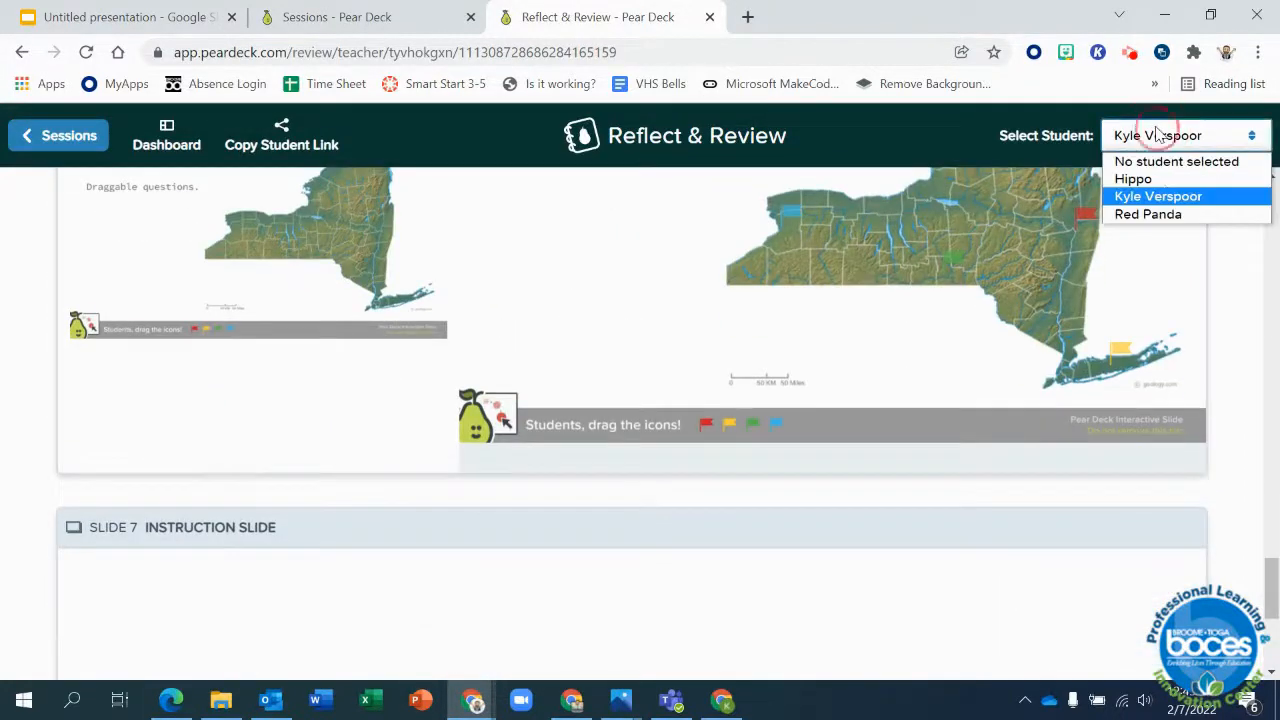
click(1163, 218)
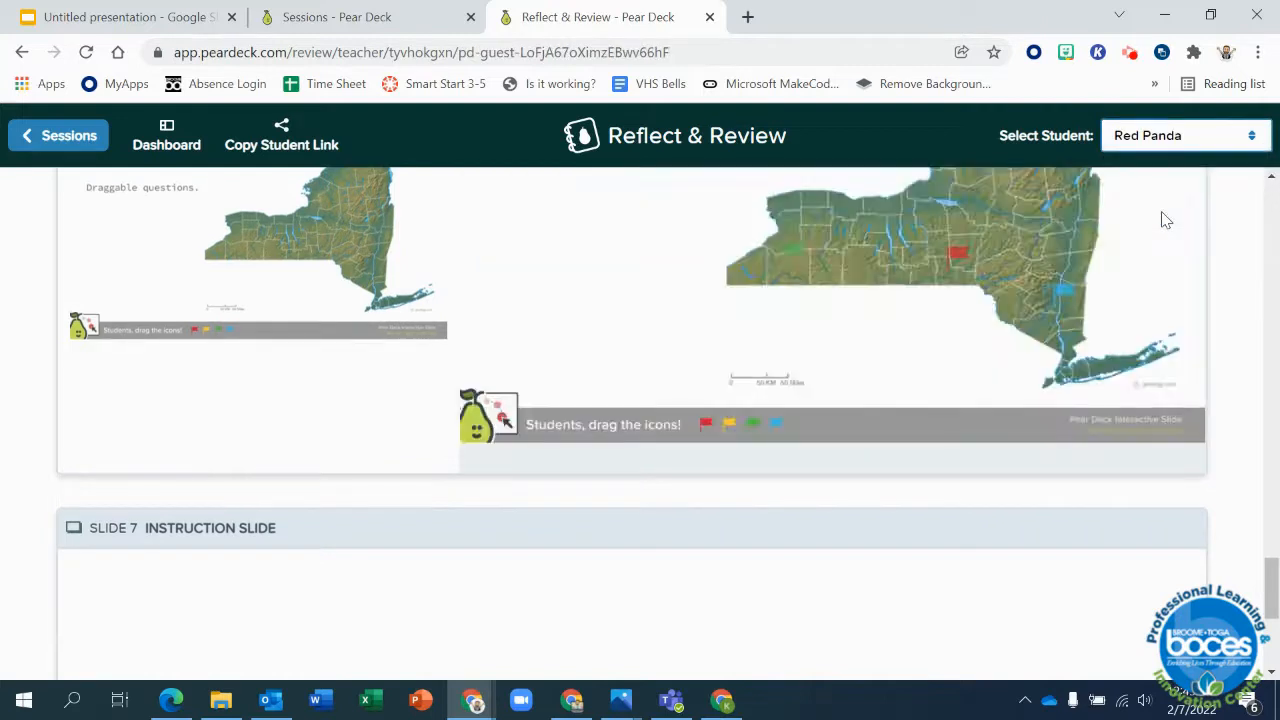
scroll(1185, 290, up, 2)
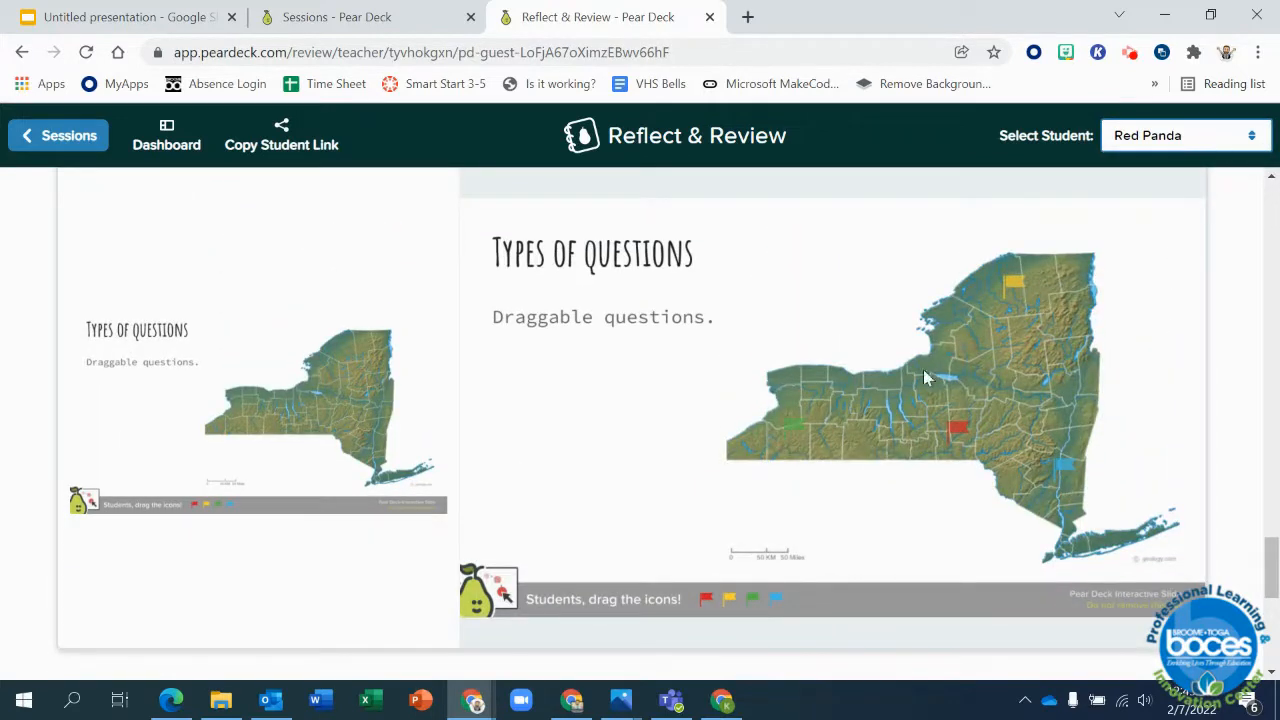
click(1156, 140)
click(1158, 180)
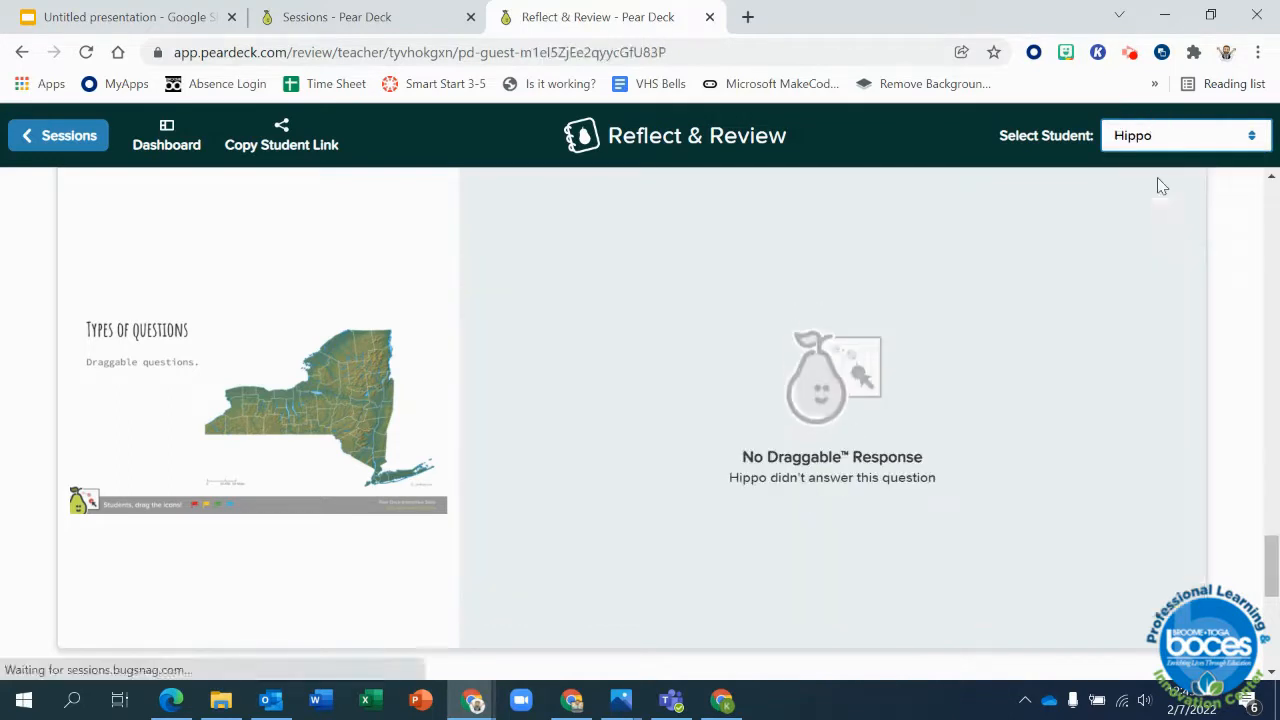
click(1205, 150)
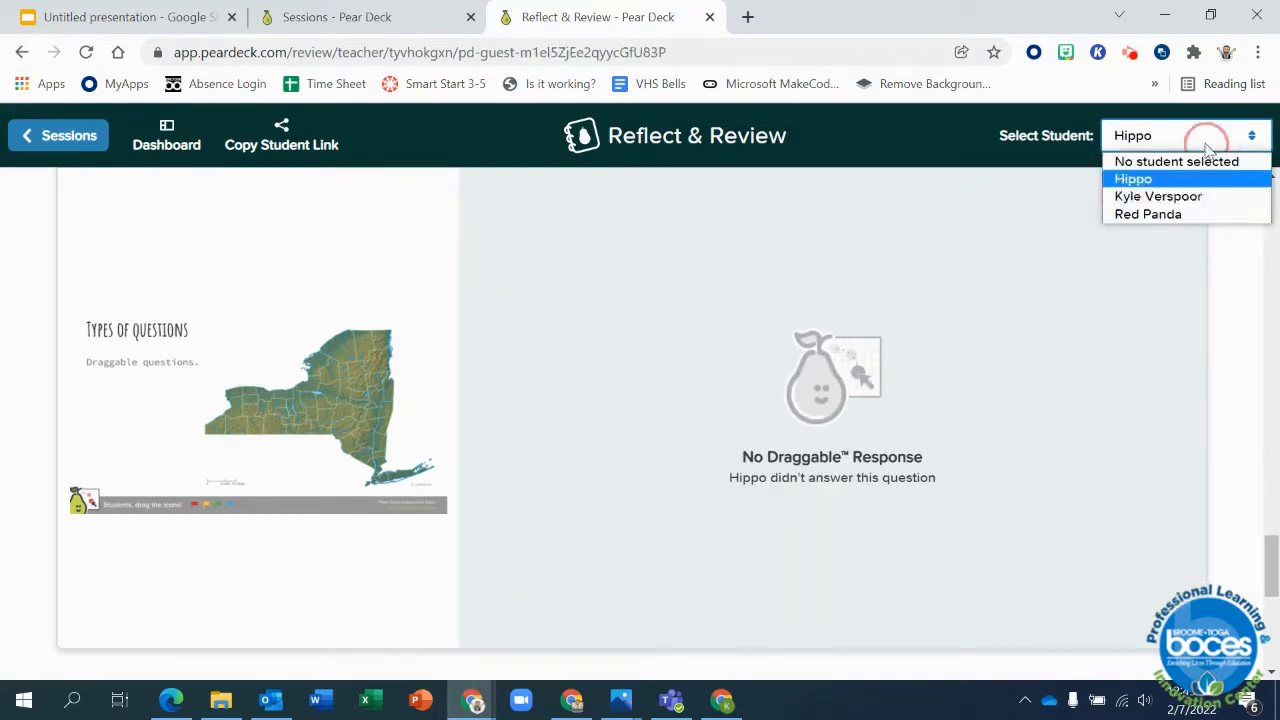
click(1199, 195)
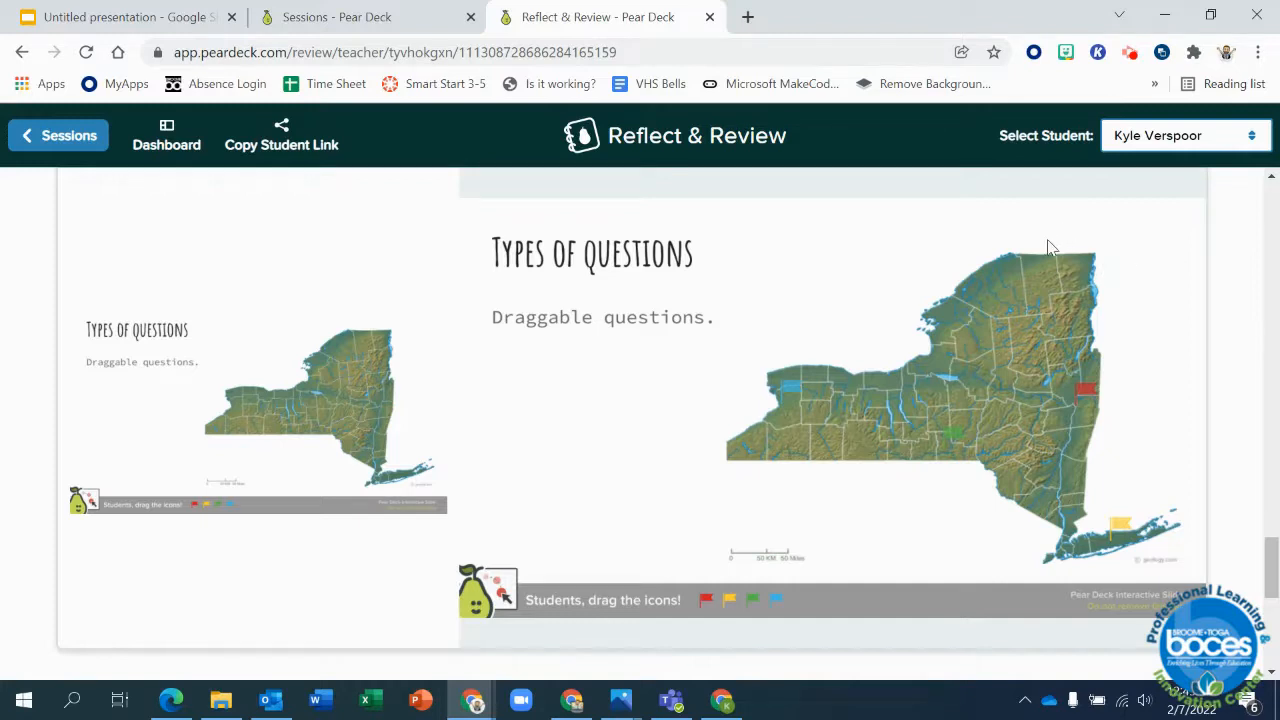
Go back to the drawing question on slide 5 and compare the drawings of the fully named student, Hippo and Red Panda.
scroll(1047, 250, down, 5)
scroll(1036, 250, up, 10)
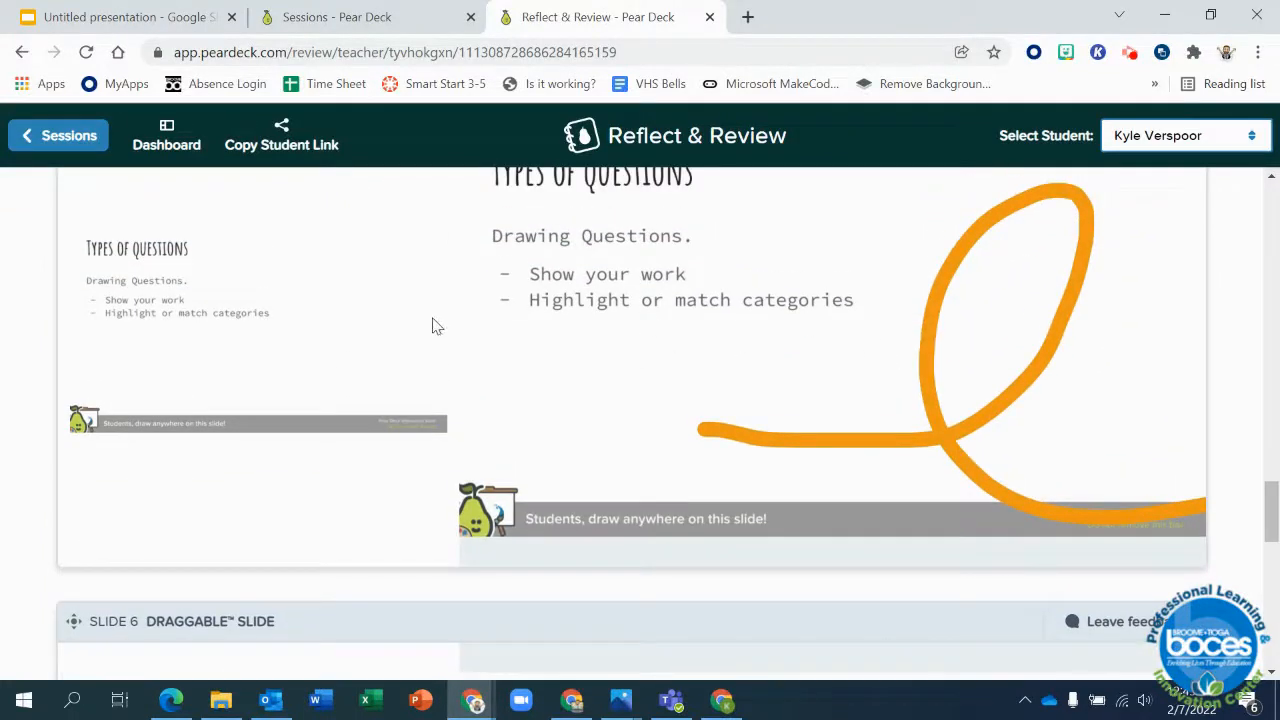
scroll(914, 311, up, 1)
click(1208, 143)
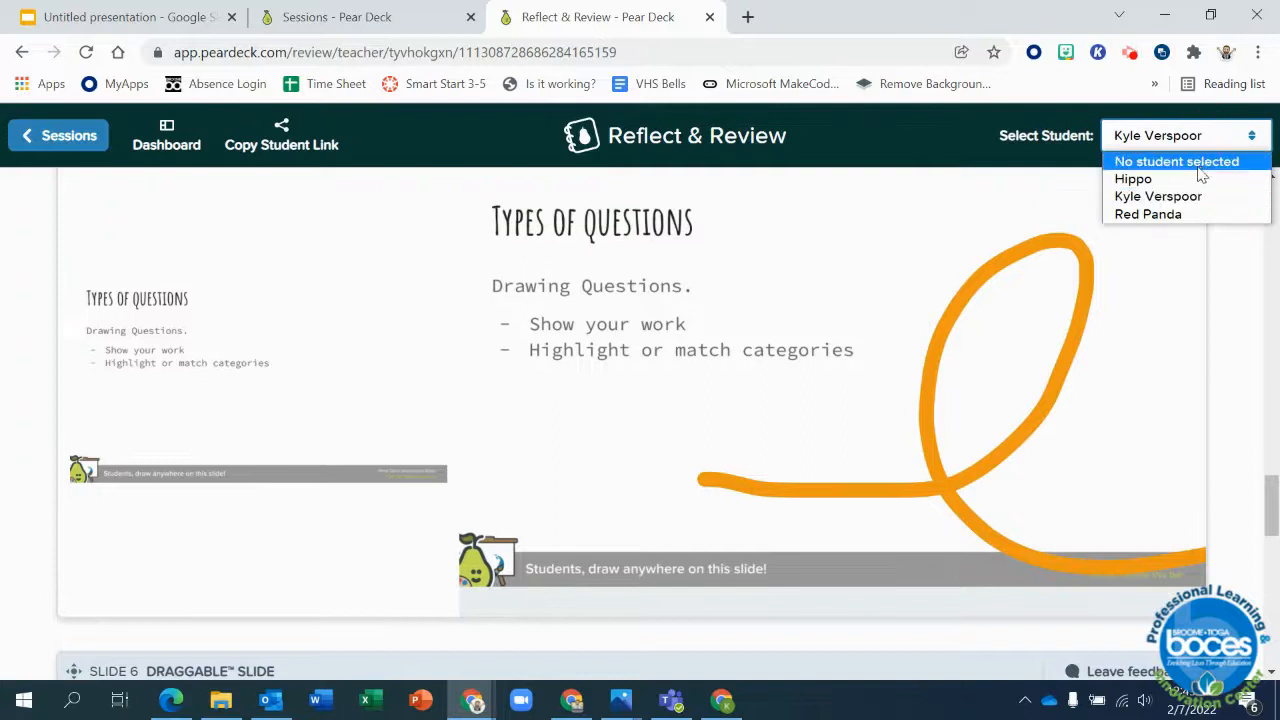
click(1198, 179)
click(1200, 145)
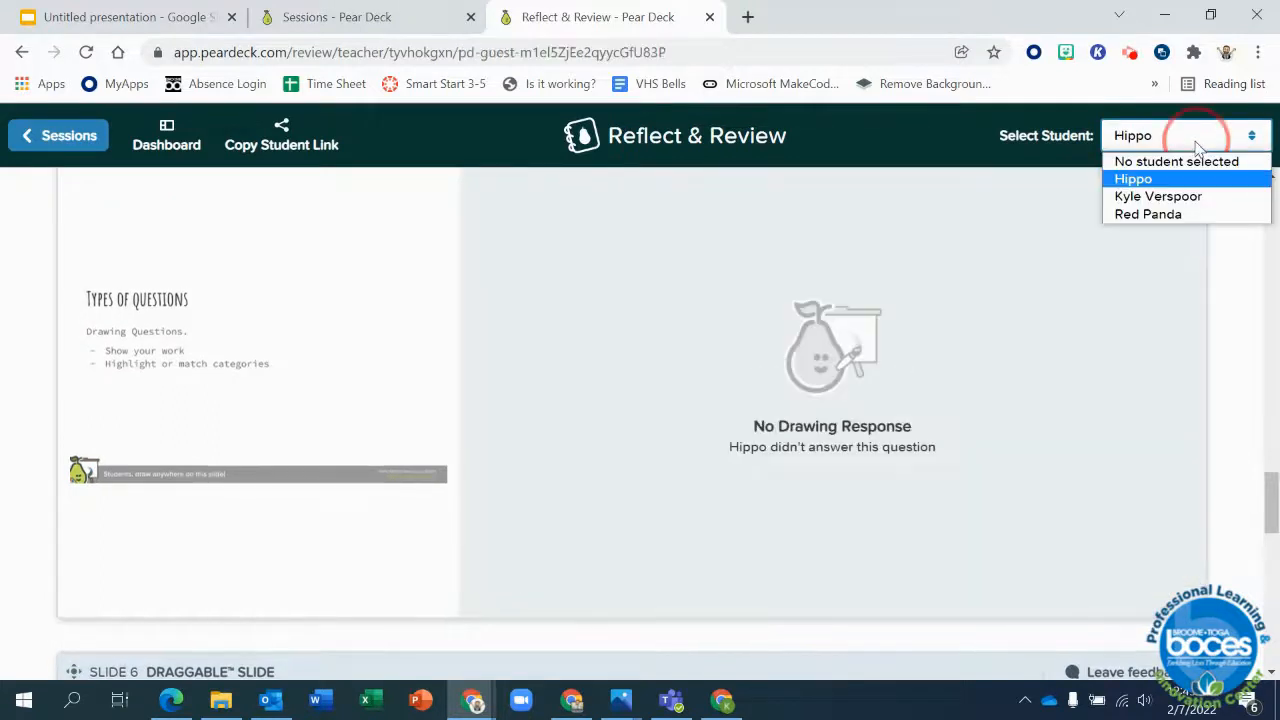
click(1178, 214)
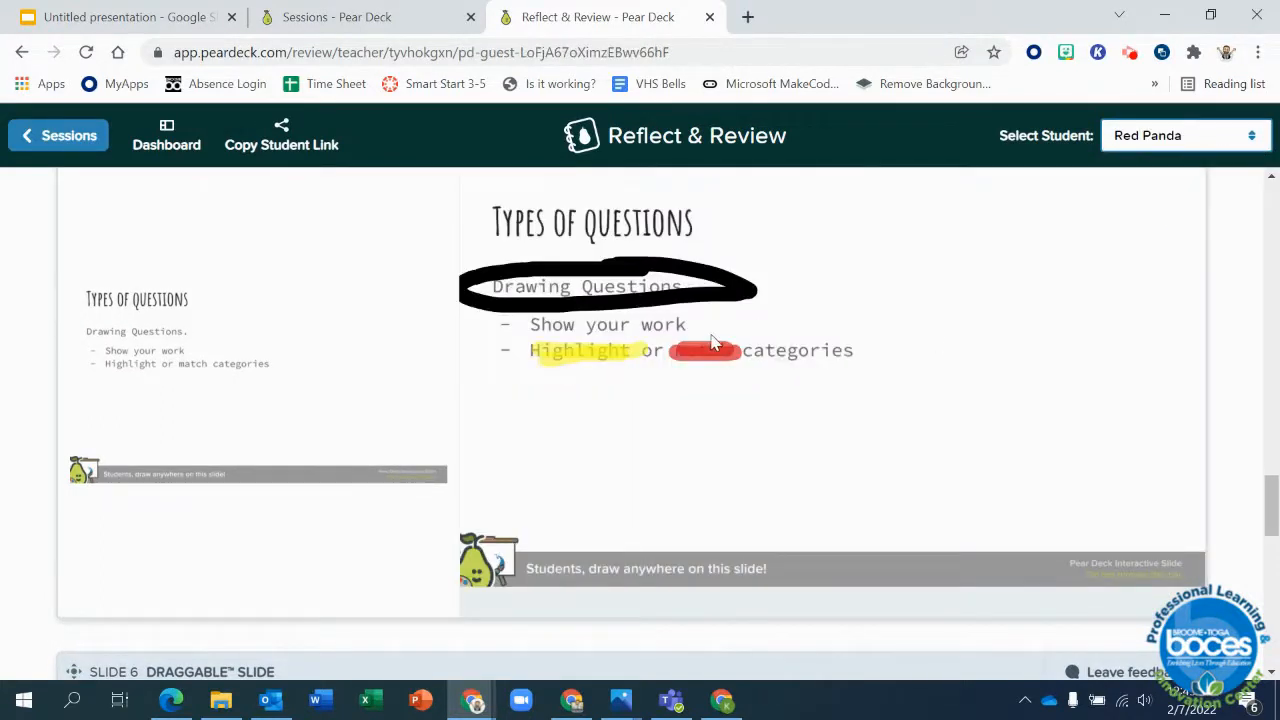
Copy the student link for this session's Reflect & Review.
scroll(632, 366, up, 1)
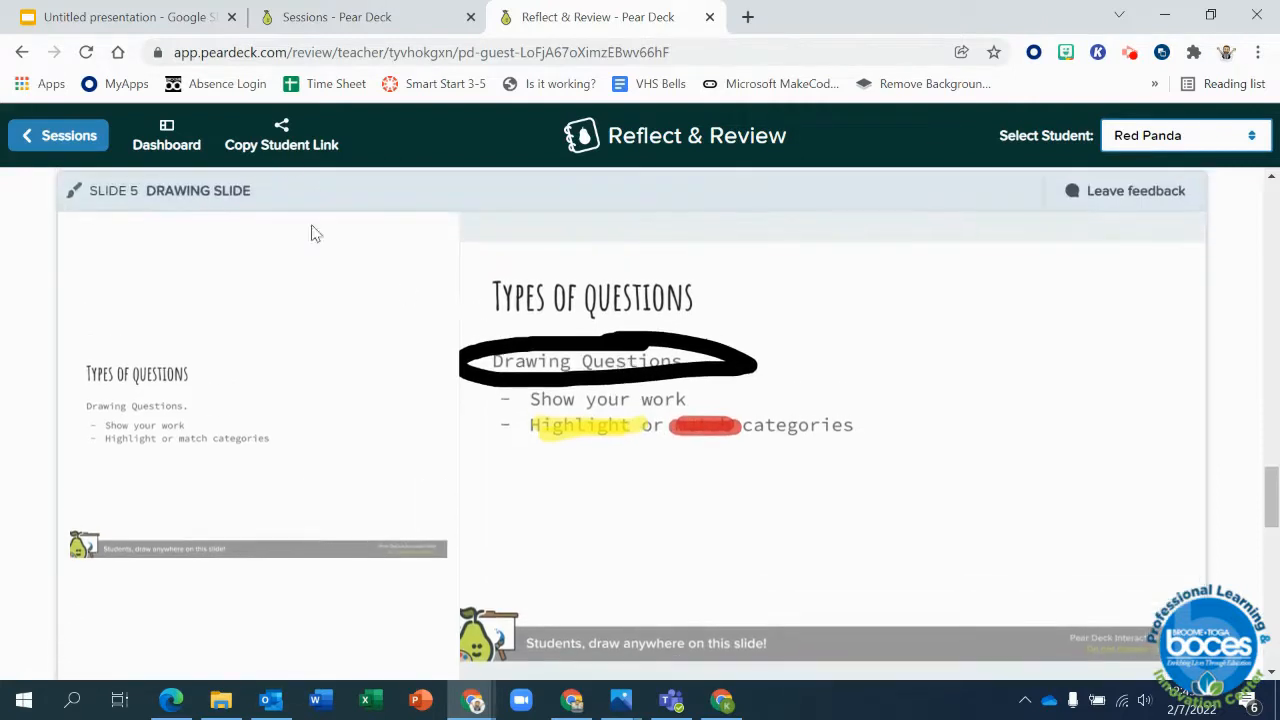
click(280, 150)
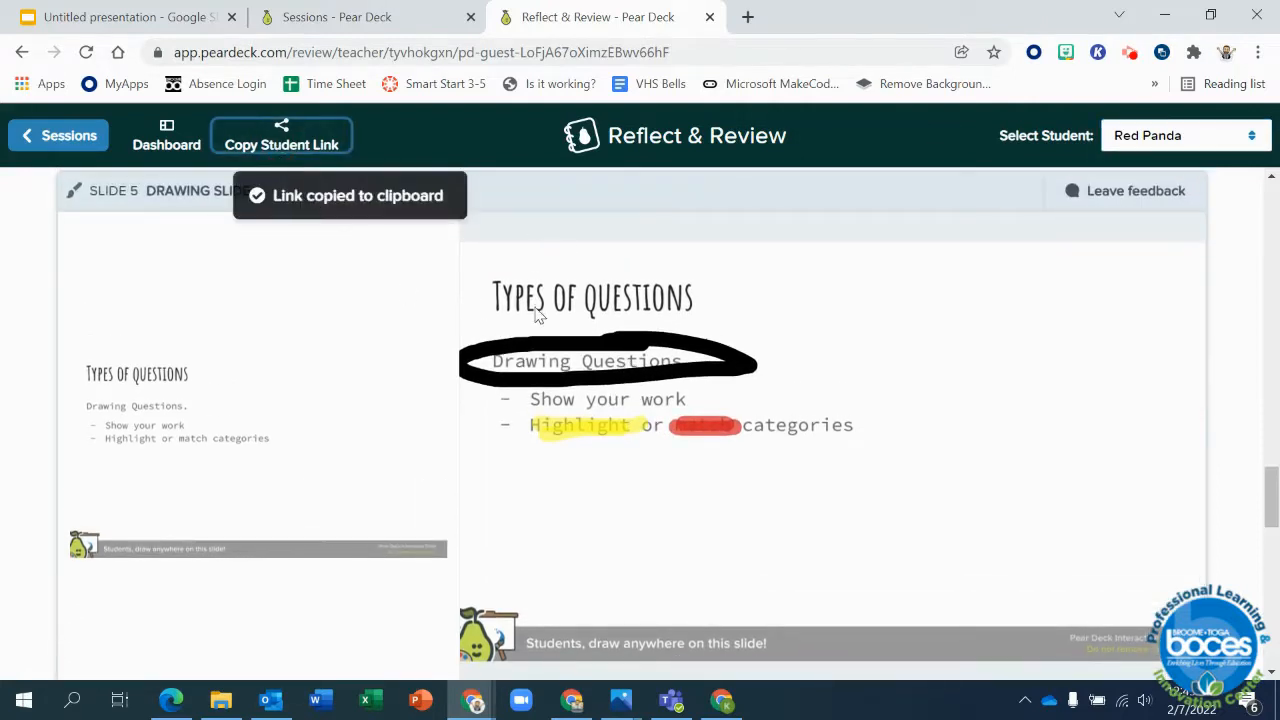